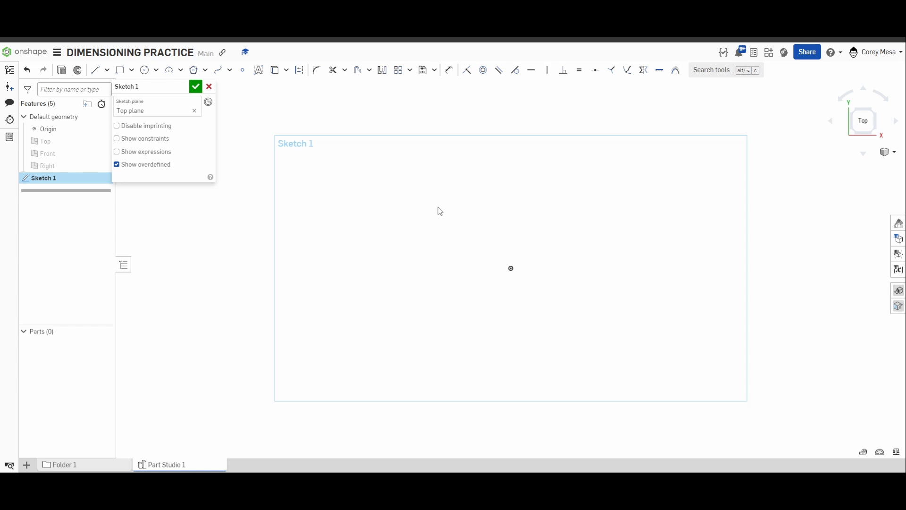
left_click(410, 69)
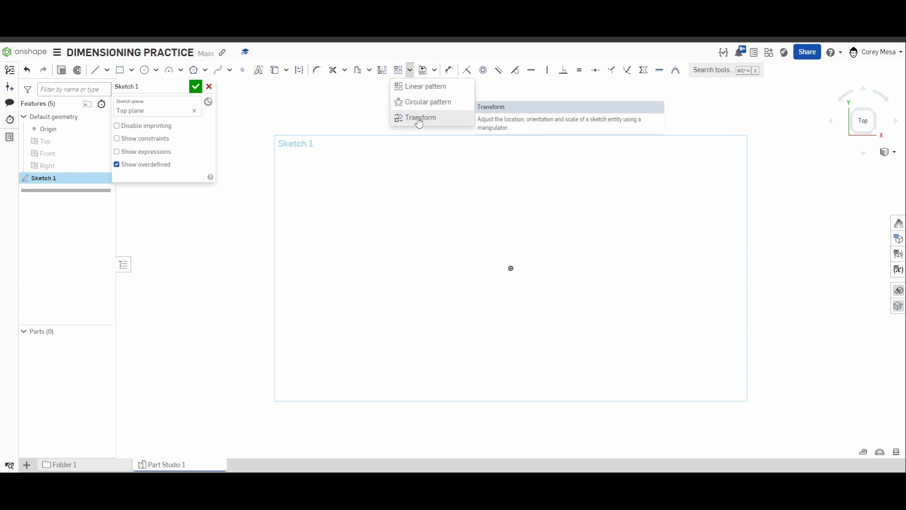
left_click(414, 233)
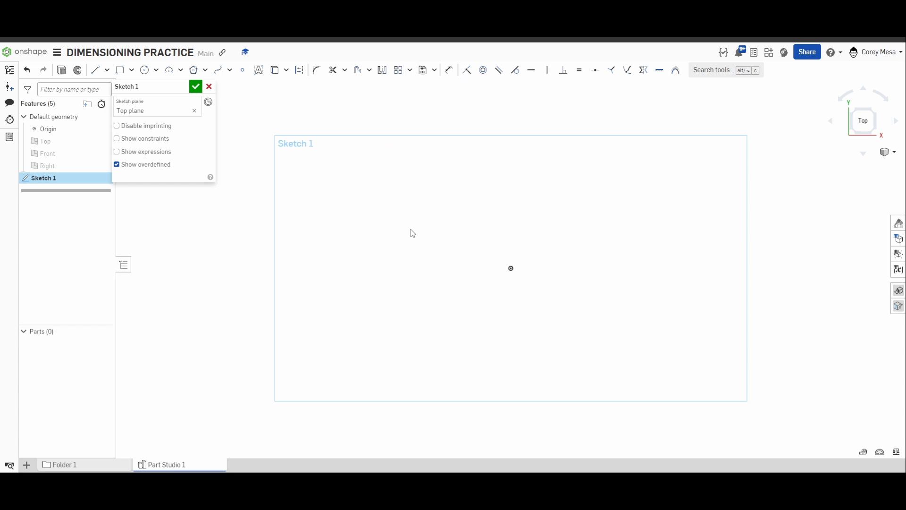
Sketch a horizontal line about 3.2 in long above and slightly left of the origin
left_click(99, 76)
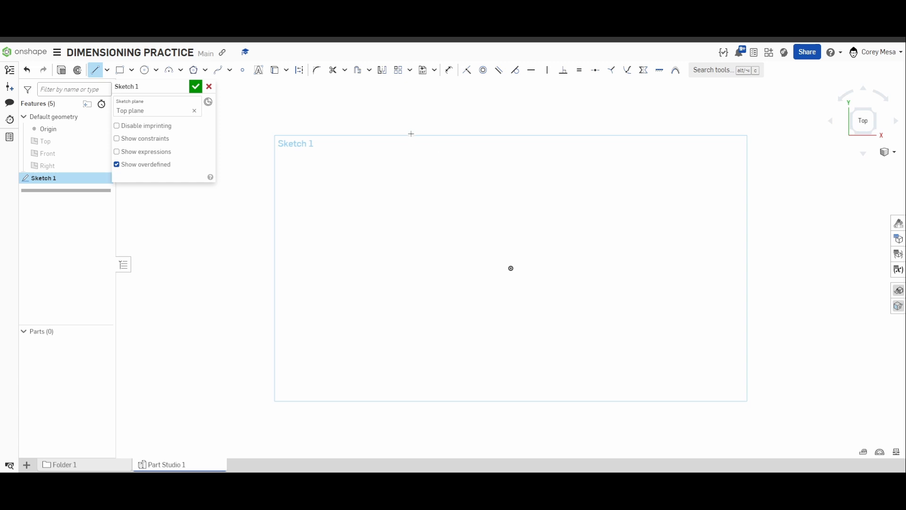
left_click(381, 123)
left_click(505, 124)
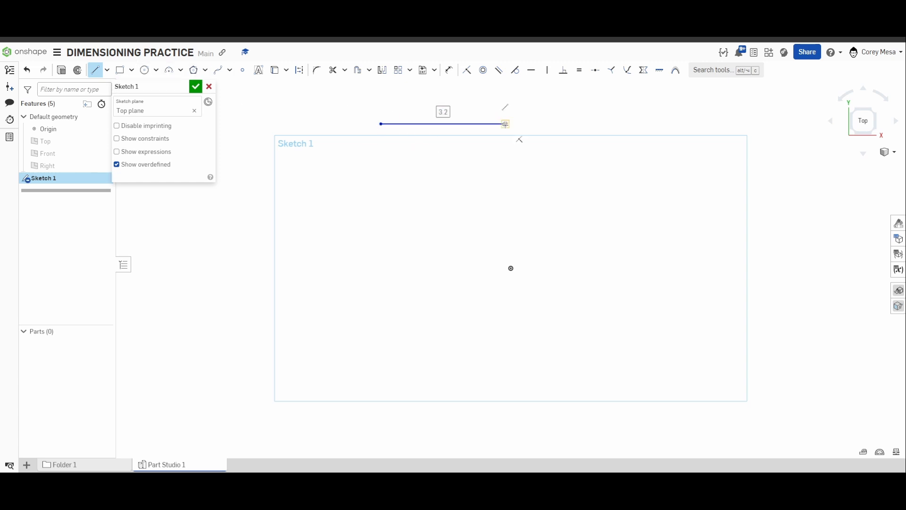
key("l")
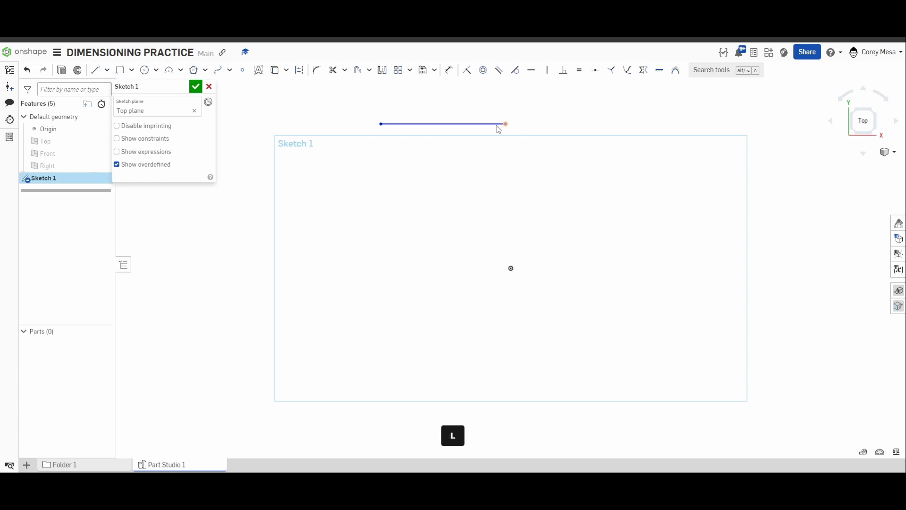
Sketch a corner rectangle about 3.4 in wide and 2.1 in high, right of and below the horizontal line
left_click(115, 72)
left_click(632, 164)
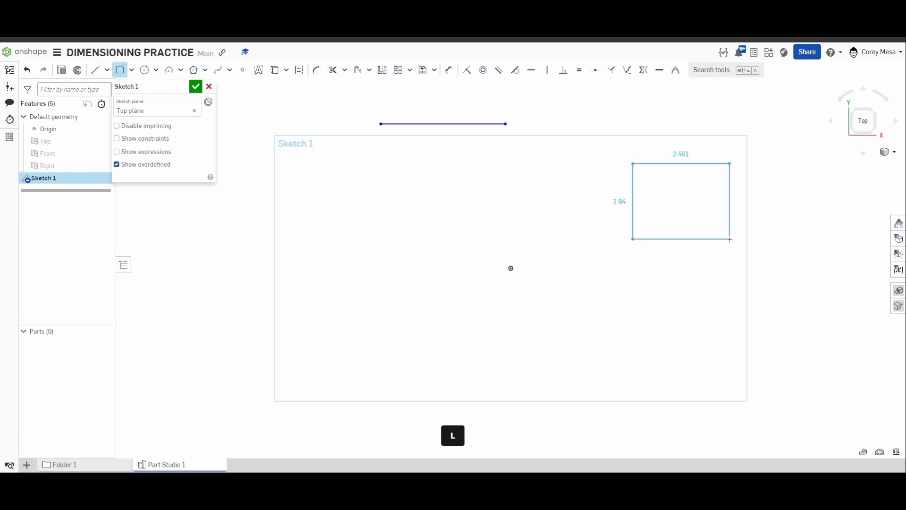
left_click(765, 247)
middle_click_drag(725, 344, 664, 365)
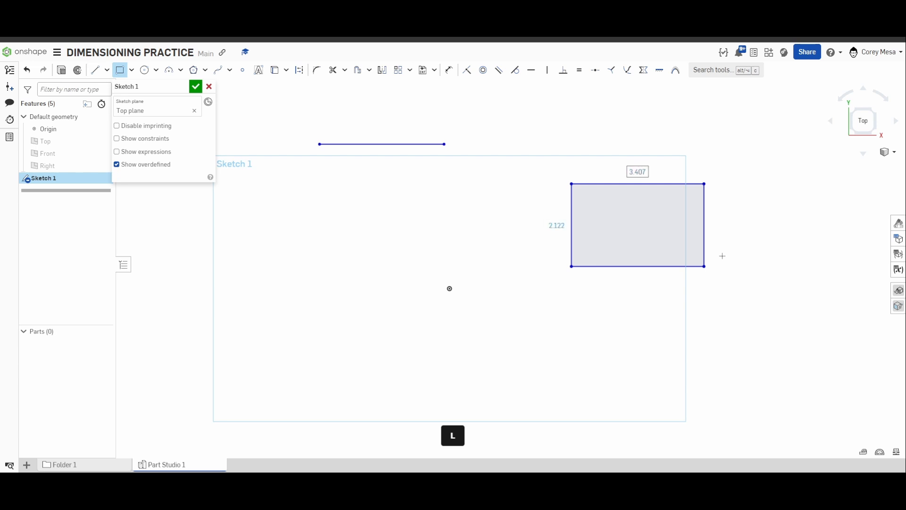
key("Escape")
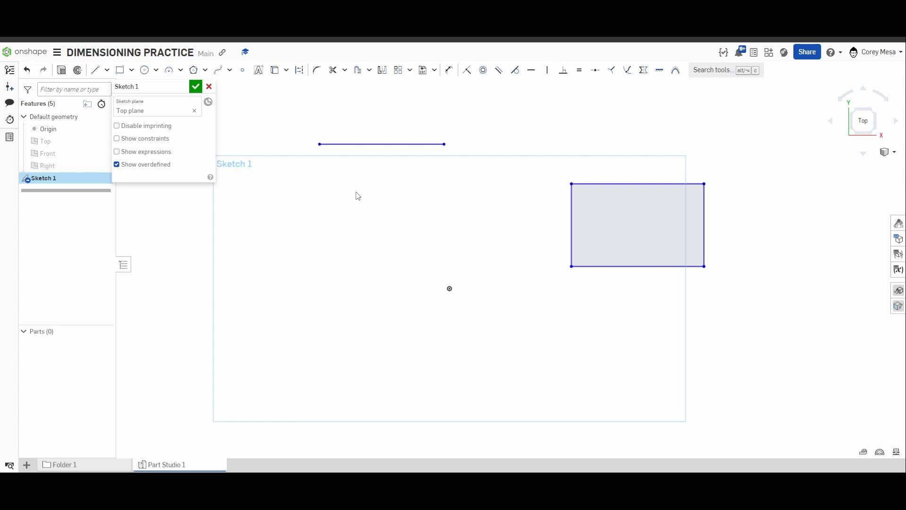
Dimension the horizontal line's length above it and set it to 3 in
key("d")
scroll(355, 167, "up", 2)
middle_click_drag(356, 167, 397, 247)
scroll(397, 247, "up", 1)
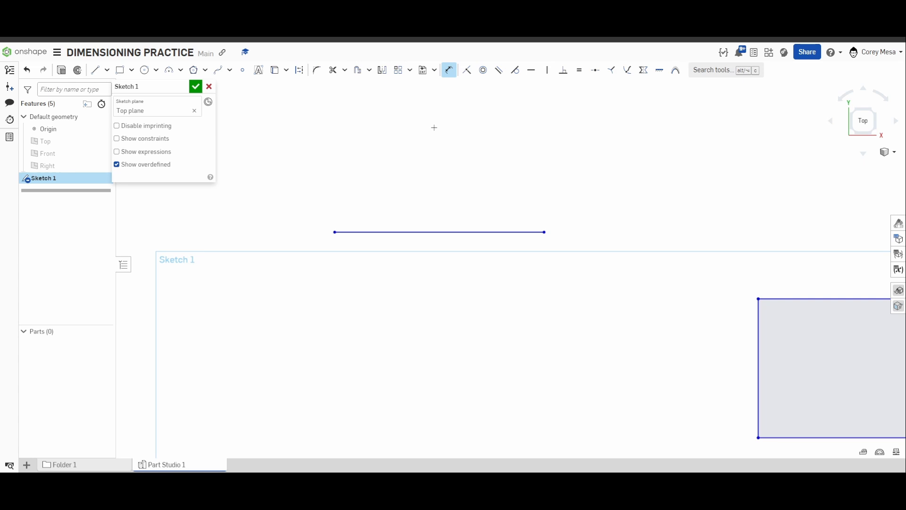
left_click(423, 231)
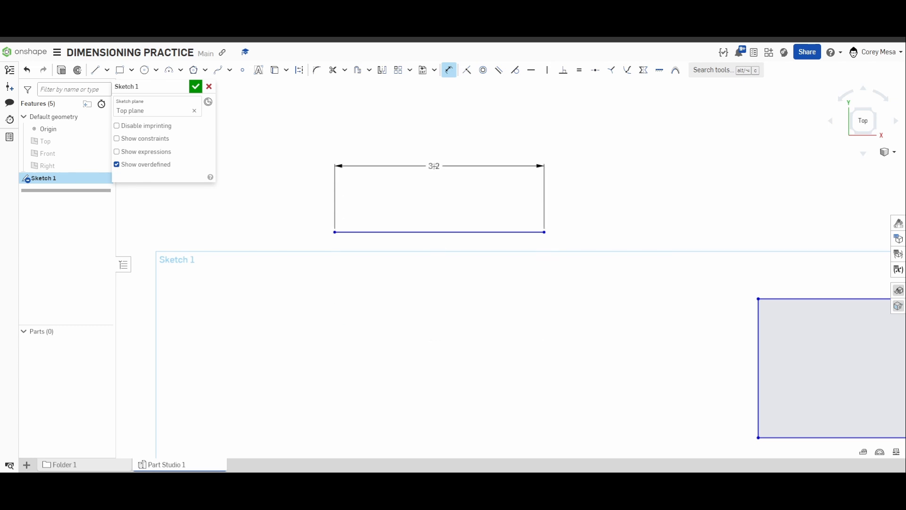
left_click(433, 166)
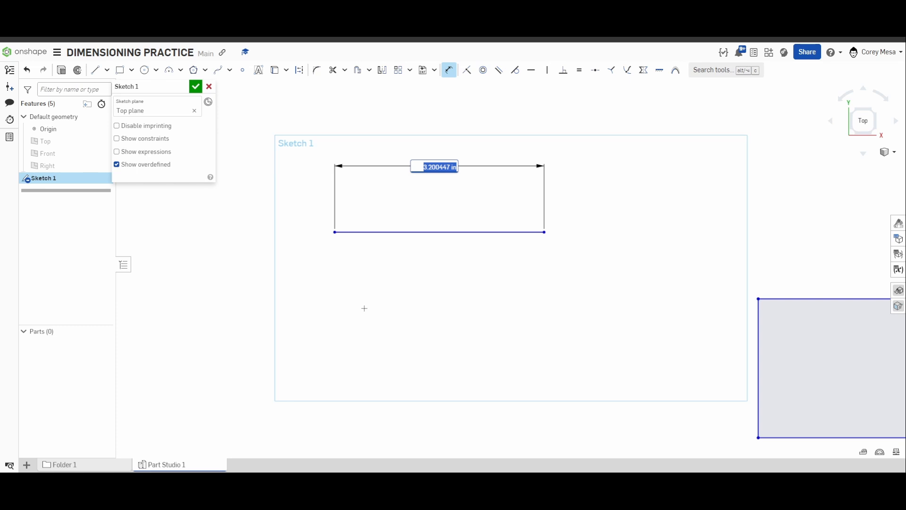
type("3")
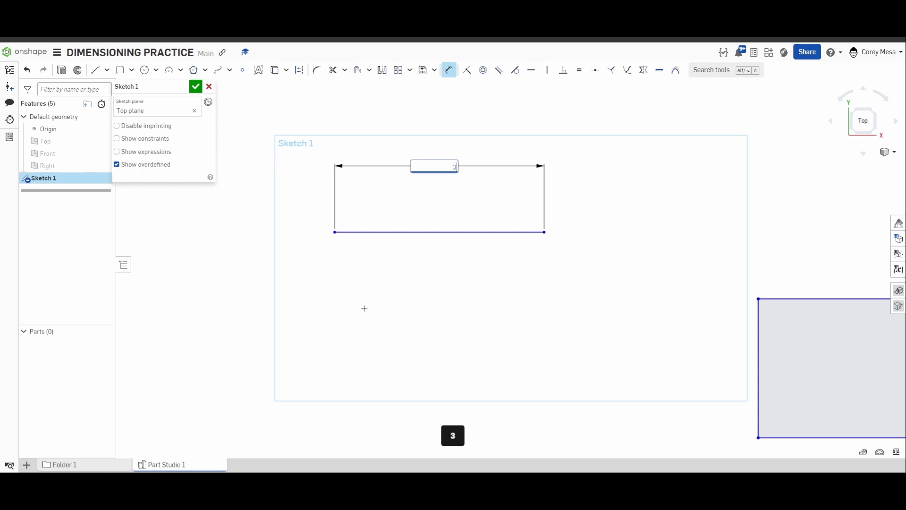
left_click(365, 308)
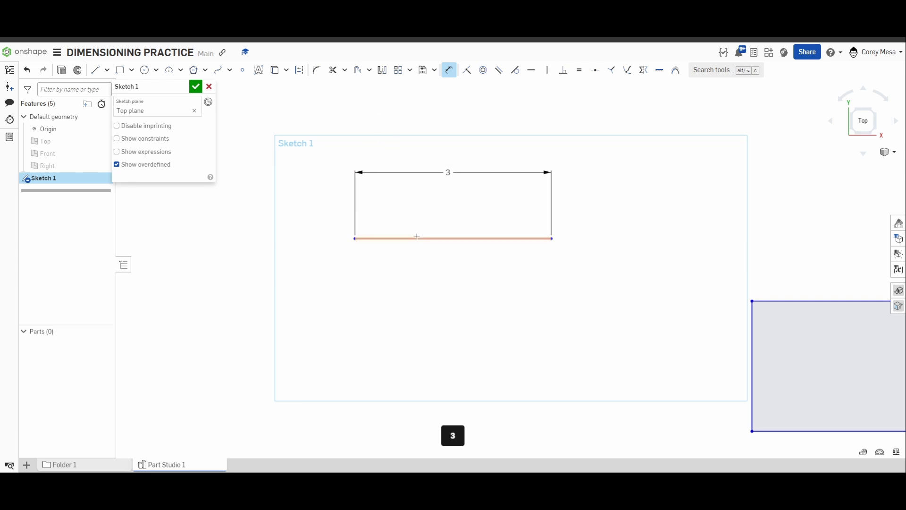
Sketch a second horizontal line about 3.27 in long below the 3 in line
key("l")
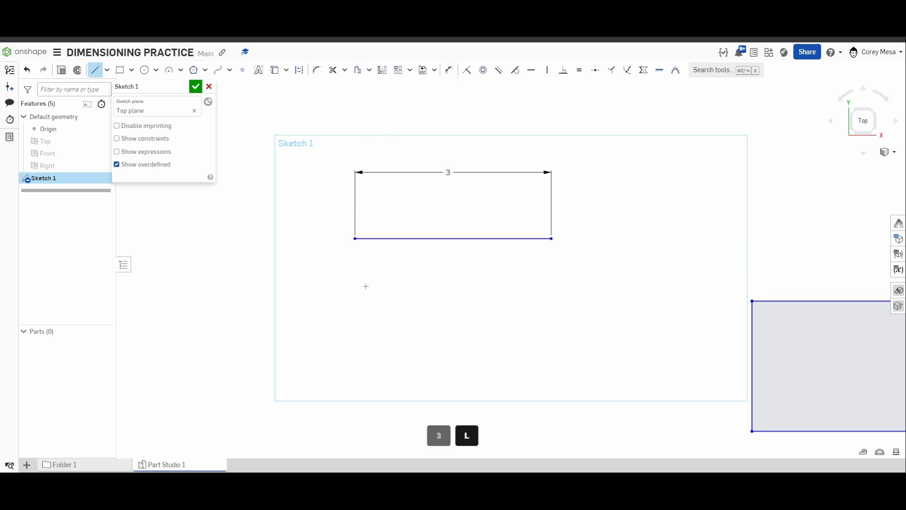
left_click(340, 302)
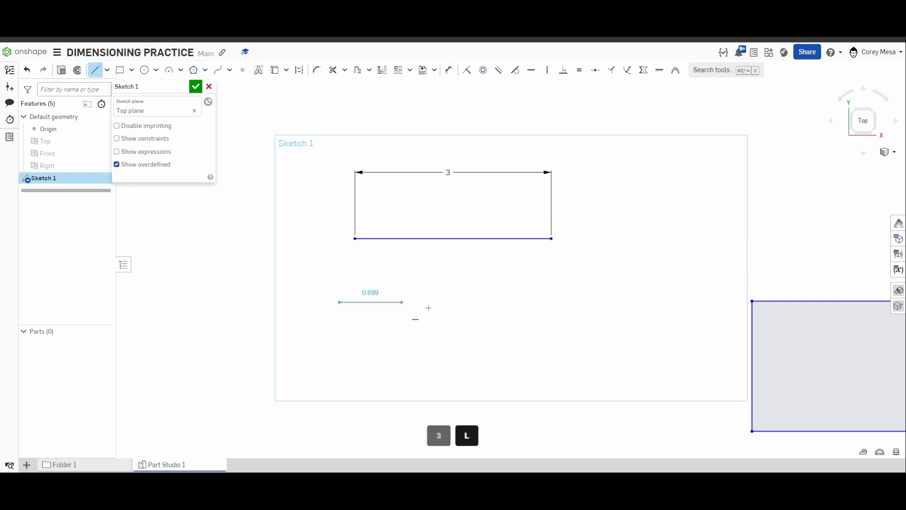
left_click(553, 302)
key("Escape")
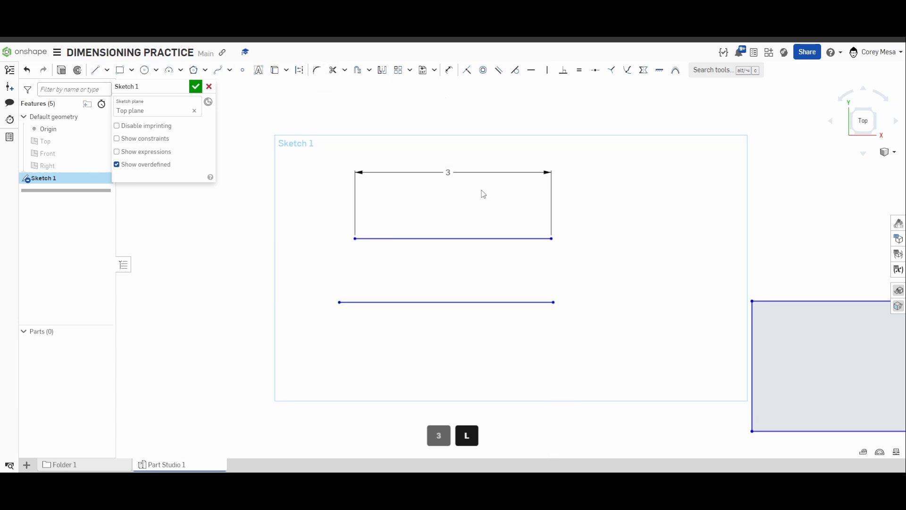
Dimension the lower horizontal line's length and set it to 4 in
key("d")
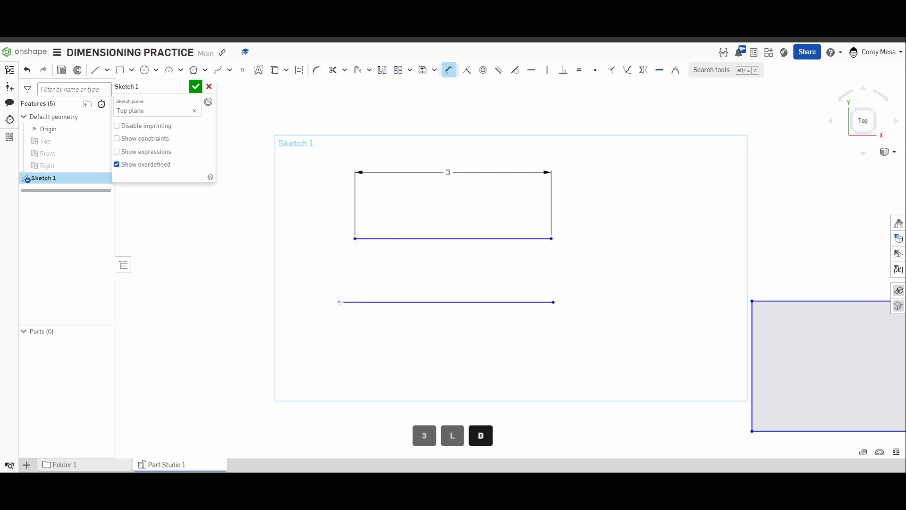
left_click(549, 302)
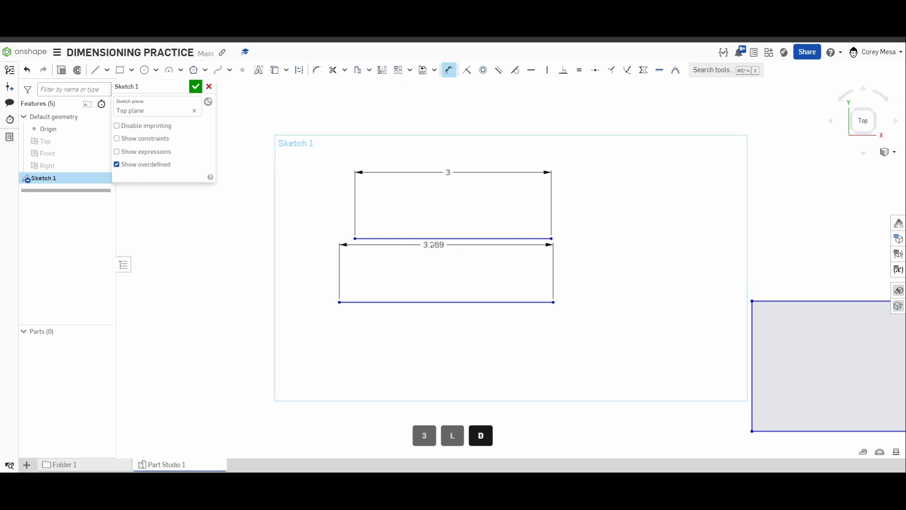
scroll(434, 249, "up", 3)
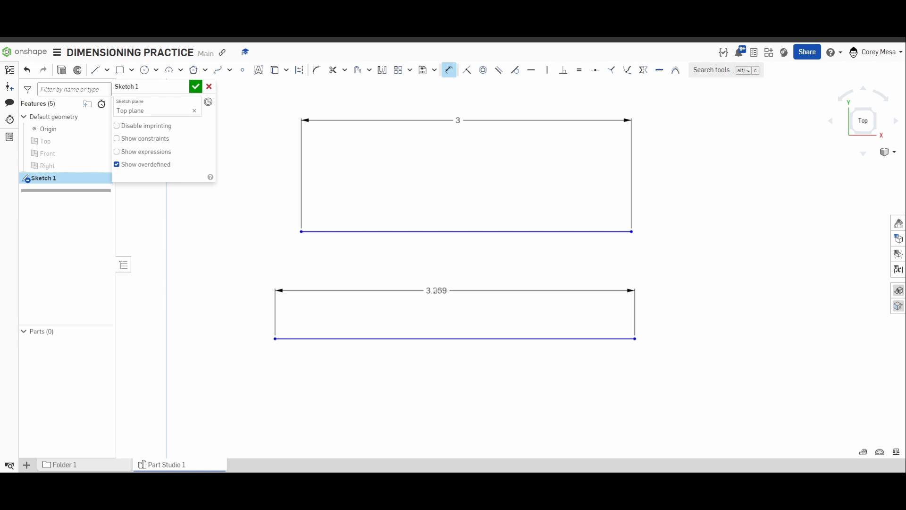
left_click(436, 290)
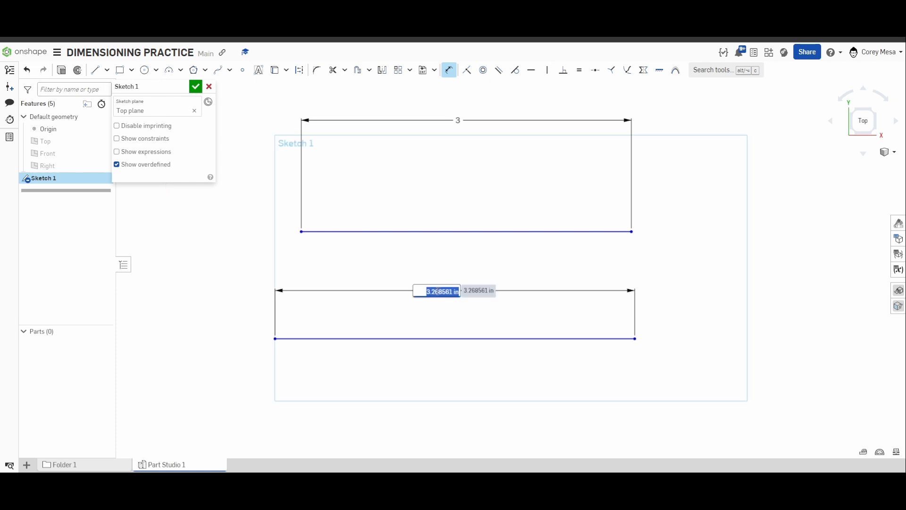
type("4")
key("Return")
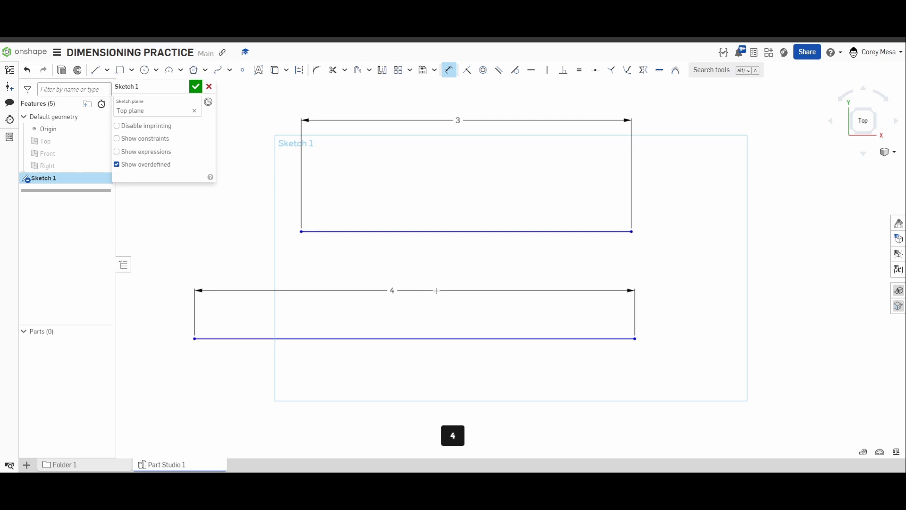
Move the 4 in dimension below its line and bring the 3 in dimension closer above its line
key("Escape")
mouse_move(388, 289)
left_mouse_down()
mouse_move(400, 388)
mouse_move(508, 391)
mouse_move(463, 362)
mouse_move(383, 376)
left_mouse_up()
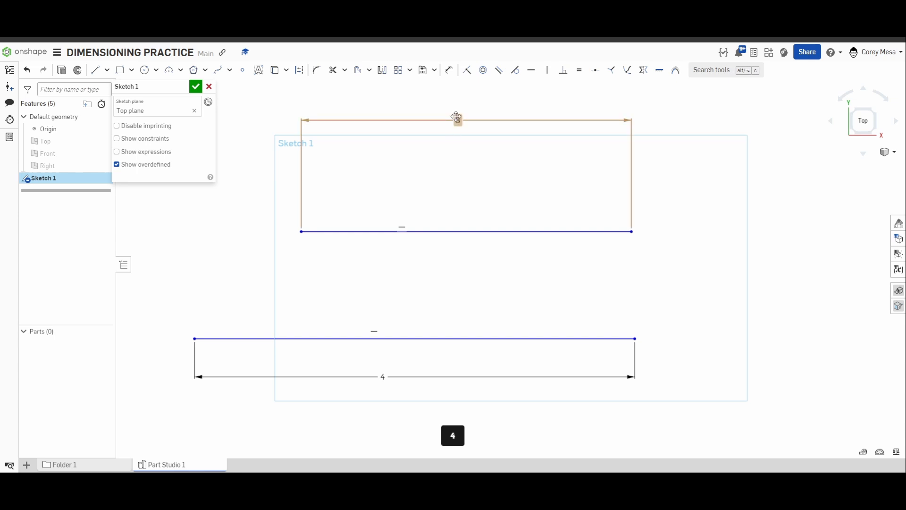
left_click_drag(457, 119, 461, 206)
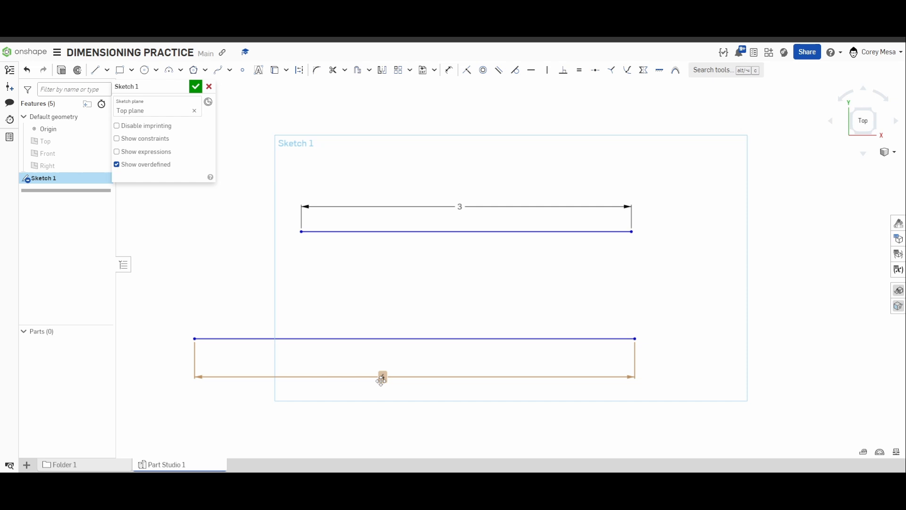
scroll(394, 373, "down", 8)
key("Return")
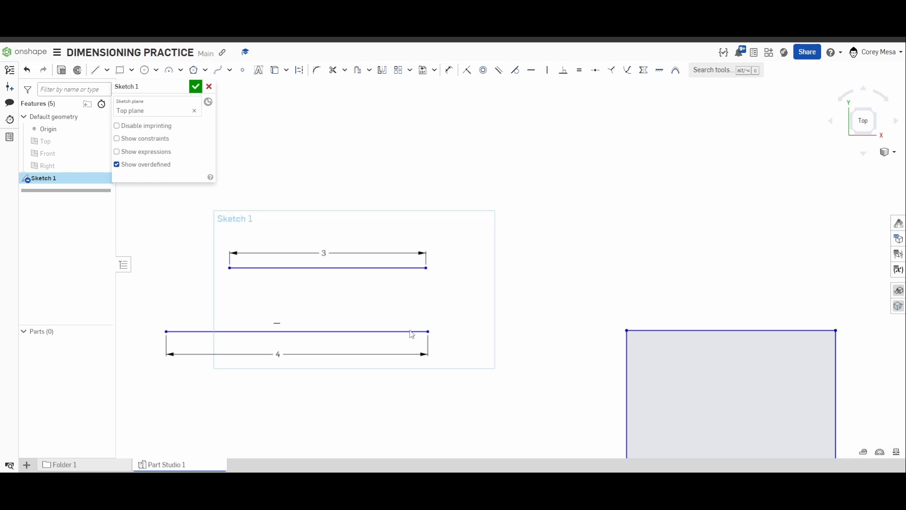
middle_click_drag(479, 358, 465, 342)
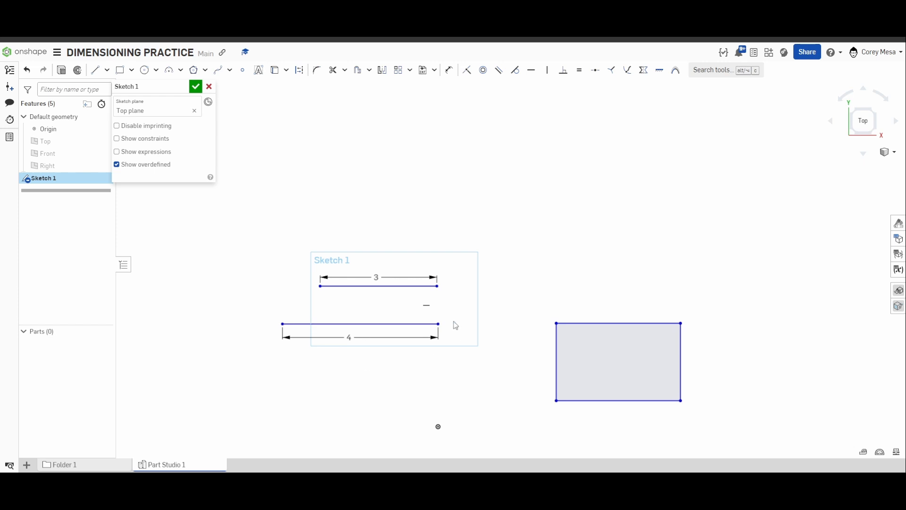
scroll(472, 325, "down", 1)
scroll(467, 339, "up", 2)
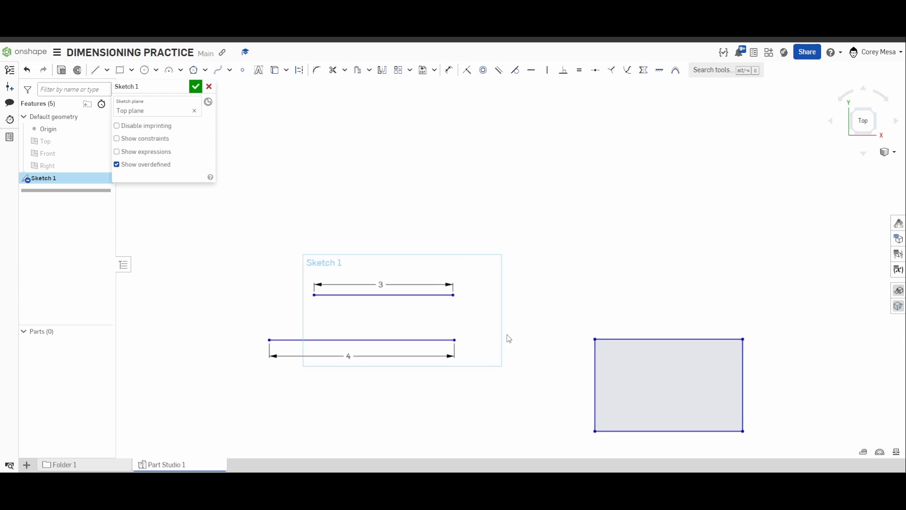
mouse_move(508, 338)
middle_mouse_down()
mouse_move(538, 352)
mouse_move(560, 318)
middle_mouse_up()
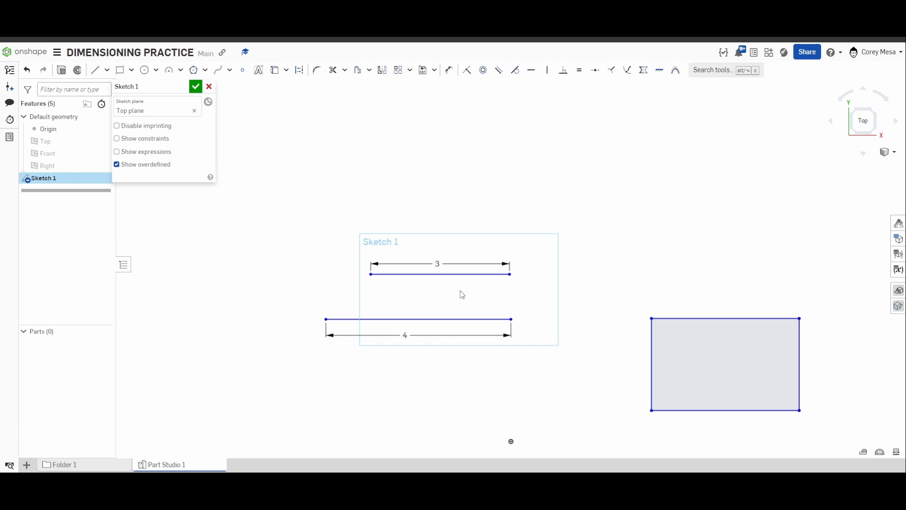
scroll(460, 292, "up", 3)
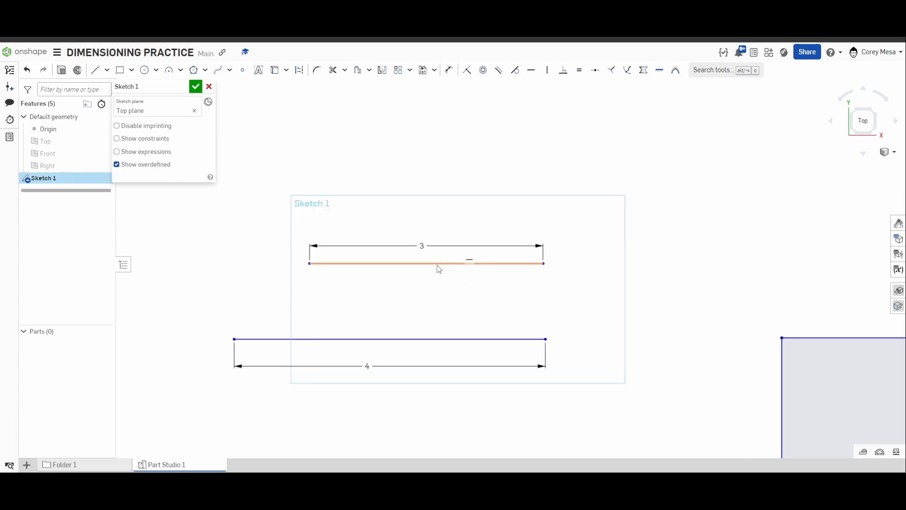
key("d")
left_click(445, 338)
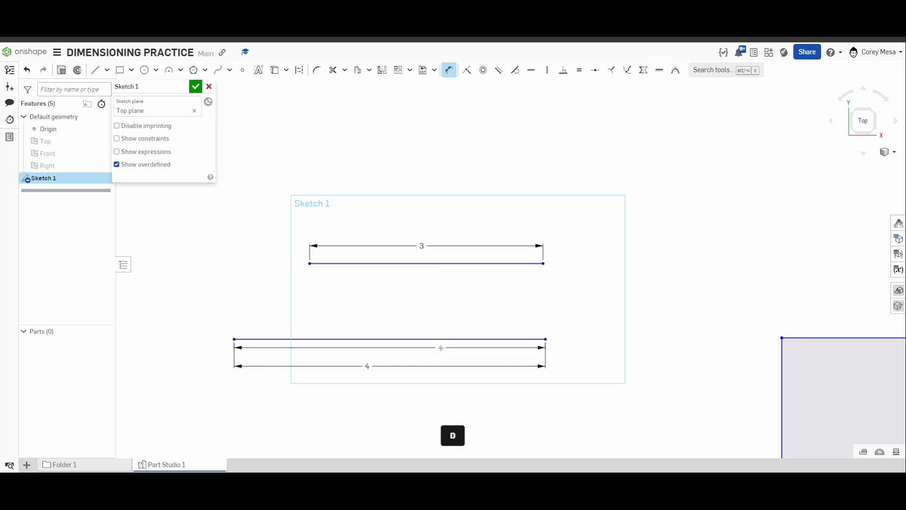
left_click(519, 369)
key("Escape")
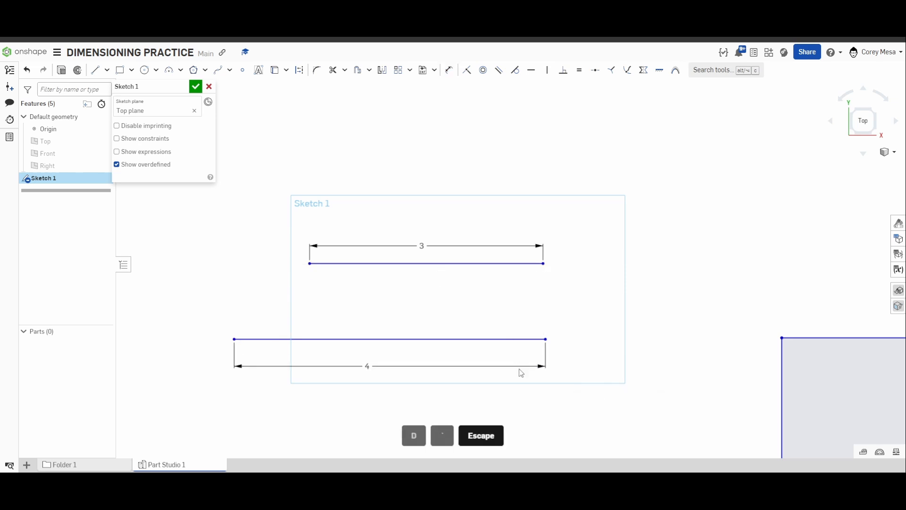
key("Escape")
Dimension the vertical distance between the two horizontal lines and set it to 3 in
key("d")
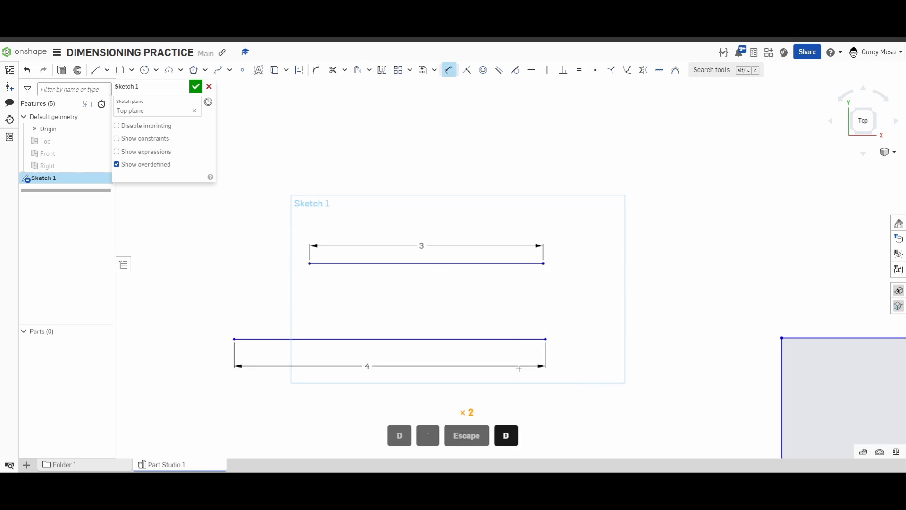
left_click(460, 338)
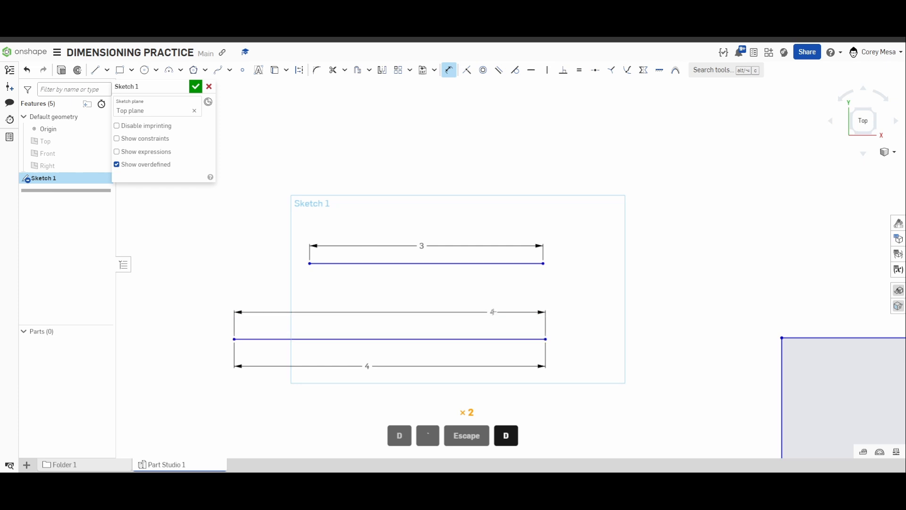
left_click(496, 262)
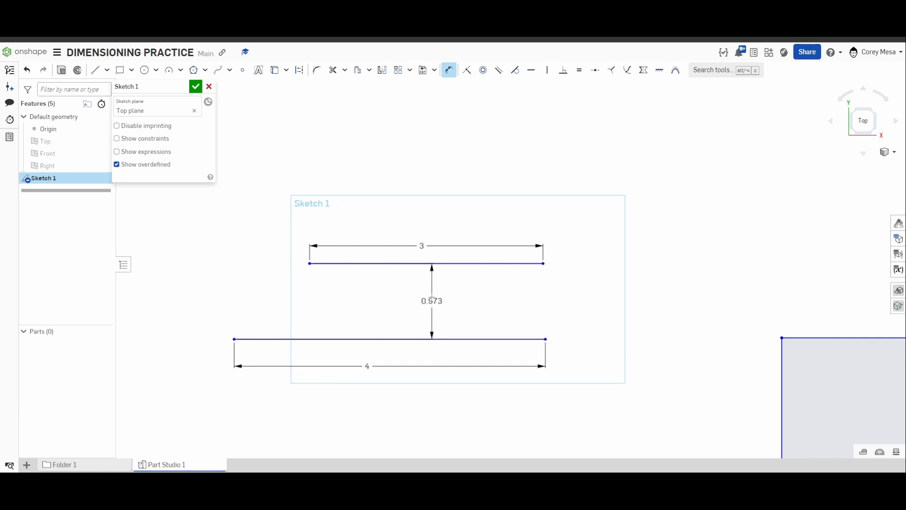
left_click(432, 302)
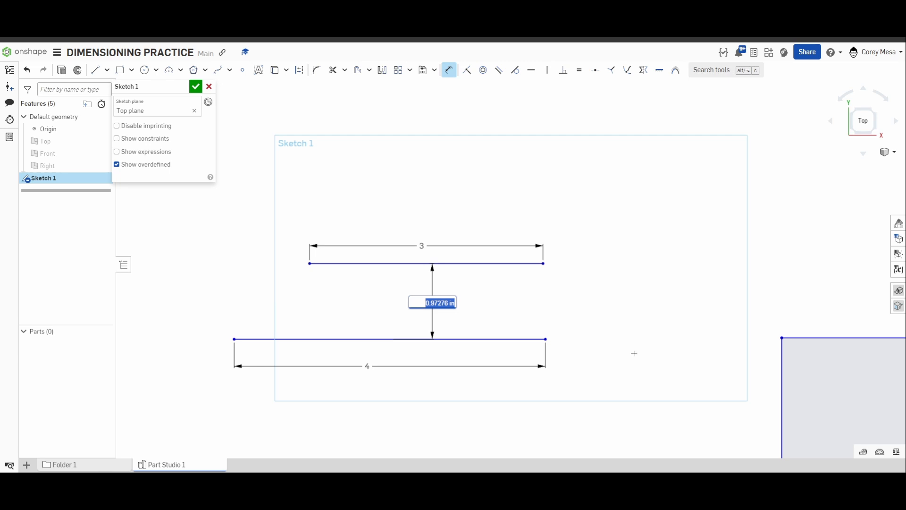
type("3")
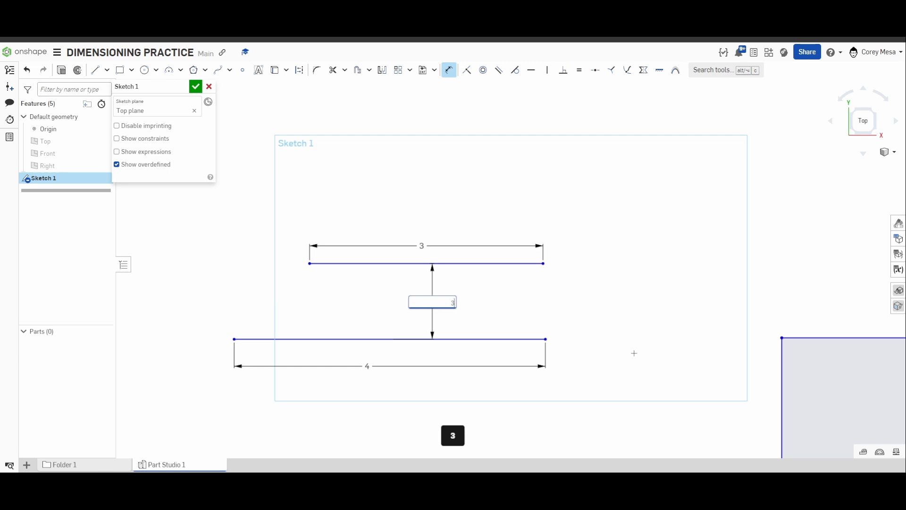
key("Return")
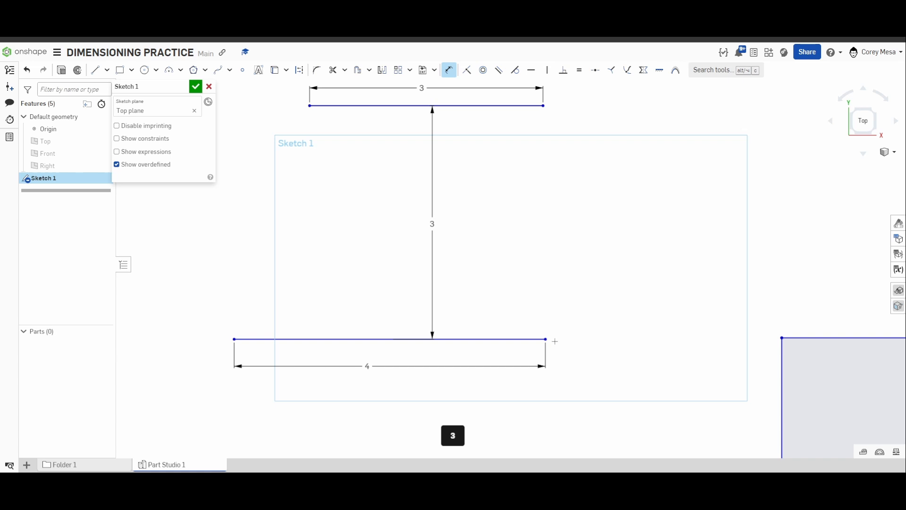
scroll(667, 210, "down", 2)
middle_click_drag(667, 211, 621, 252)
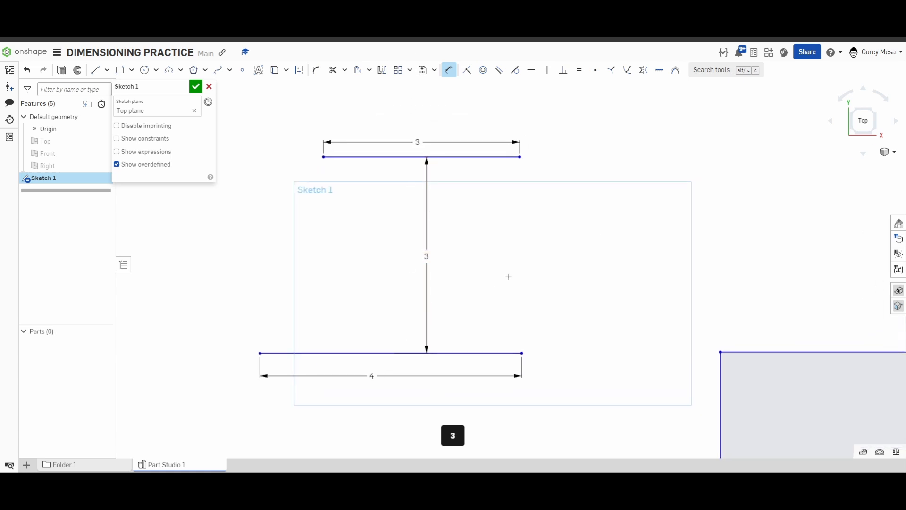
key("Escape")
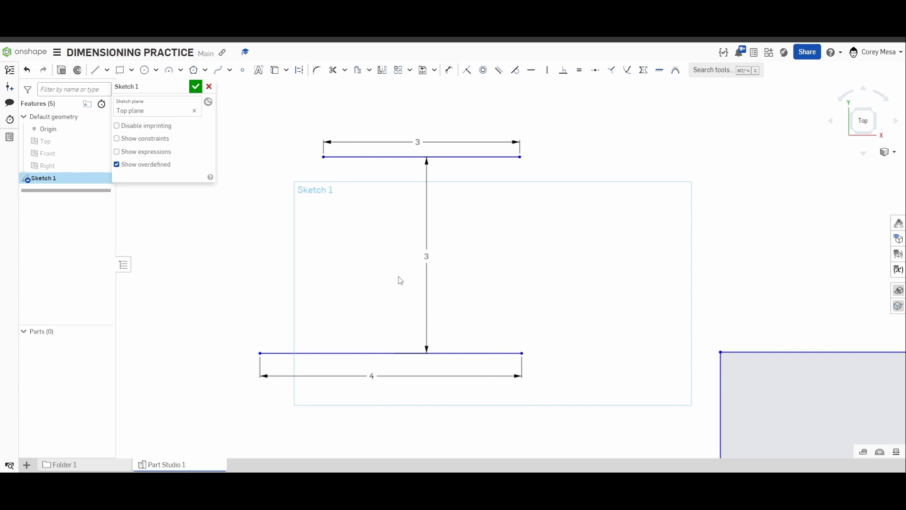
Set the vertical spacing between the two horizontal lines to 2.5 in
double_click(425, 257)
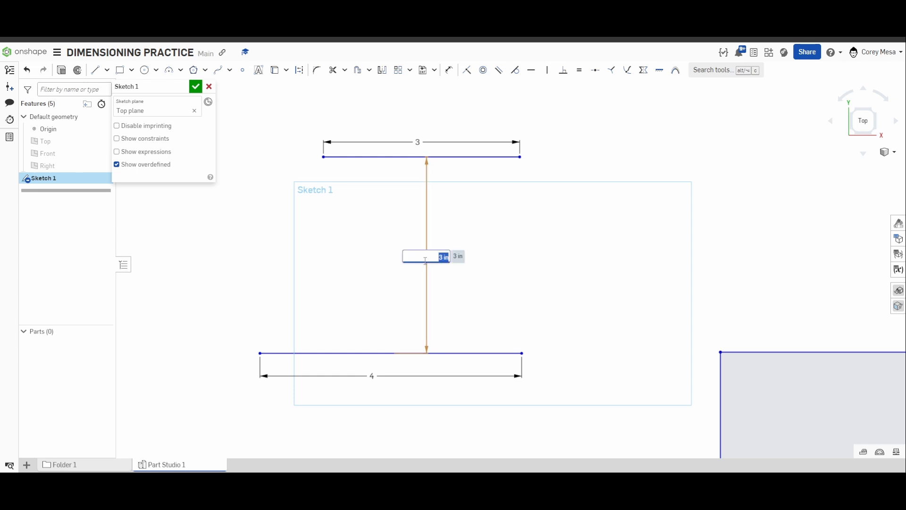
type("2.5")
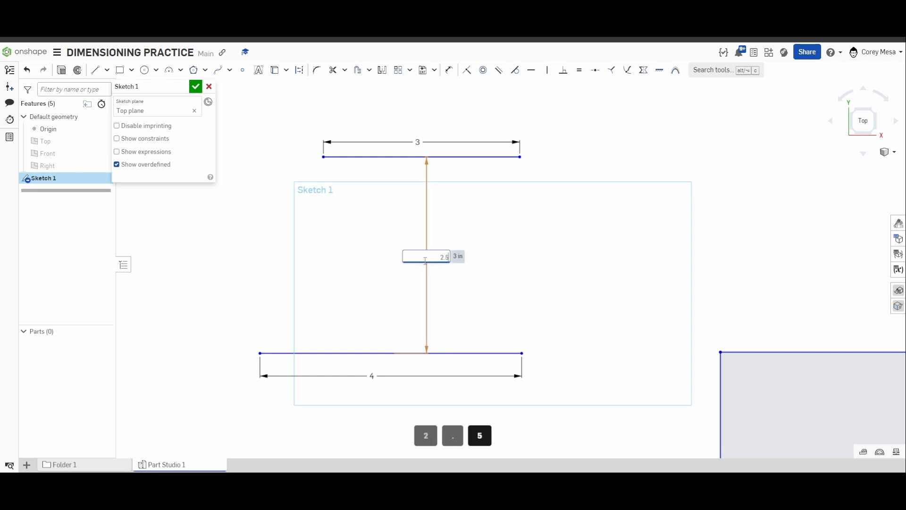
key("Return")
Set the upper horizontal line's length with the expression 27/32+4 and inspect the formula on its dimension
mouse_move(665, 325)
middle_mouse_down()
mouse_move(541, 268)
mouse_move(456, 253)
mouse_move(574, 261)
mouse_move(604, 293)
middle_mouse_up()
scroll(604, 293, "up", 2)
middle_click_drag(499, 234, 593, 239)
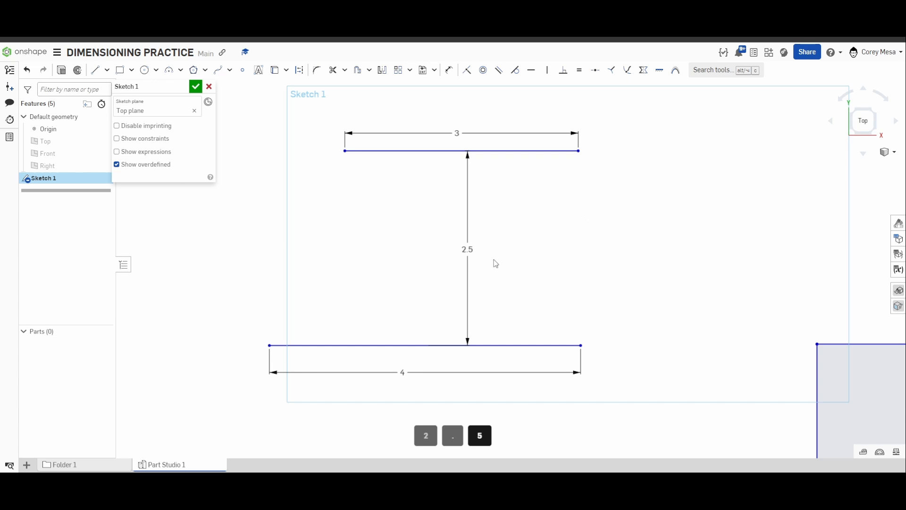
double_click(456, 128)
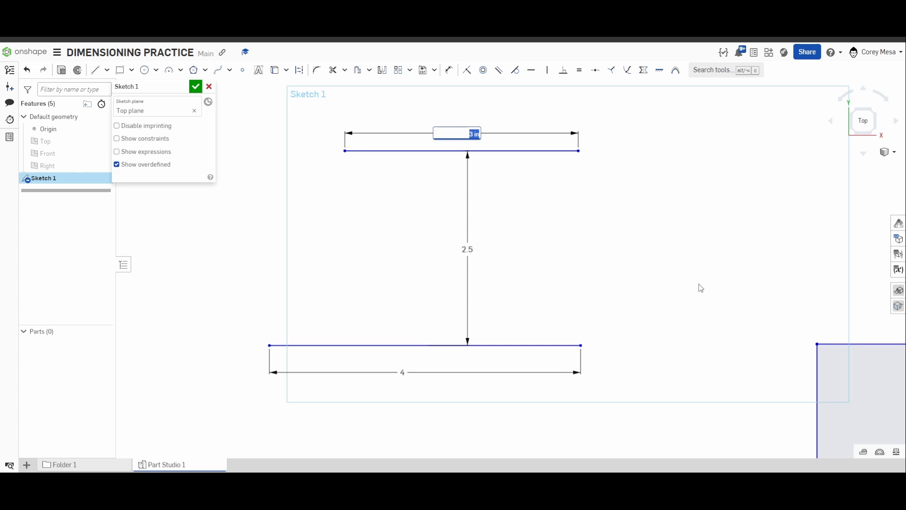
type("4")
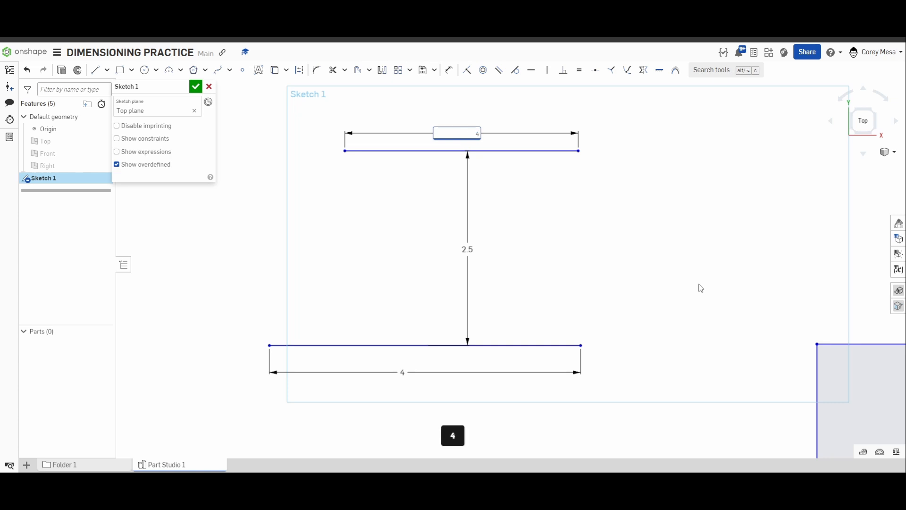
type("27/32")
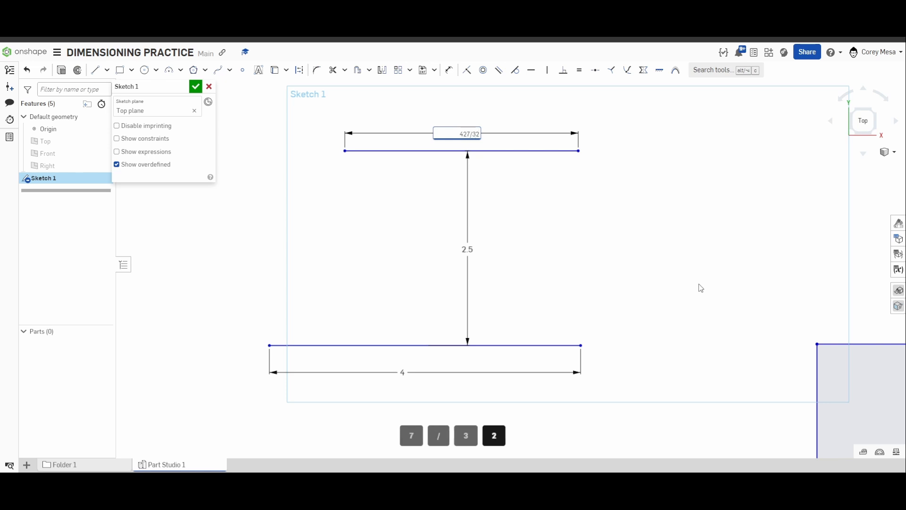
key("Left")
key("Left")
key("Left")
key("Left")
key("Left")
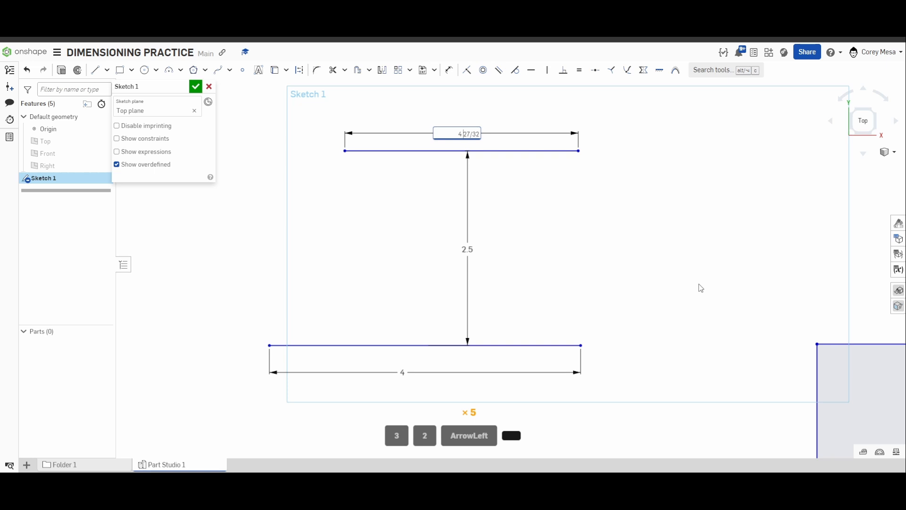
key("ctrl+a")
type("27/32")
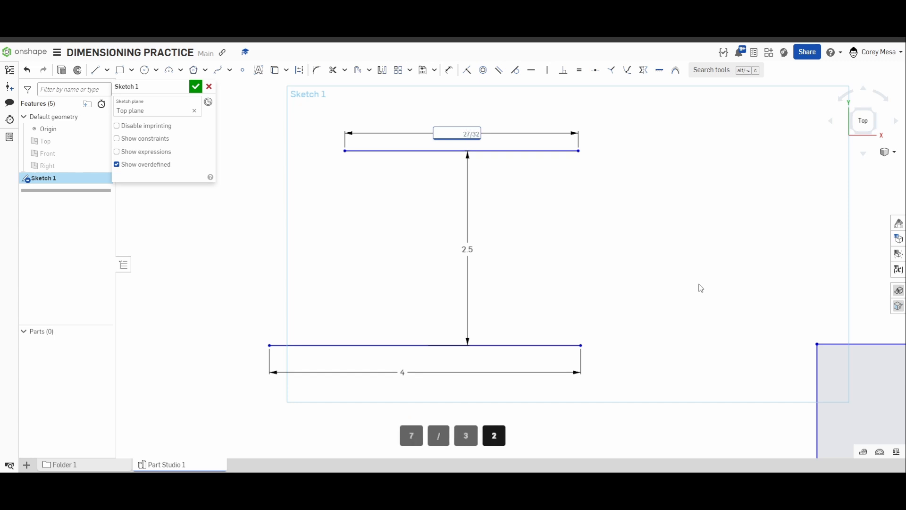
type("+4")
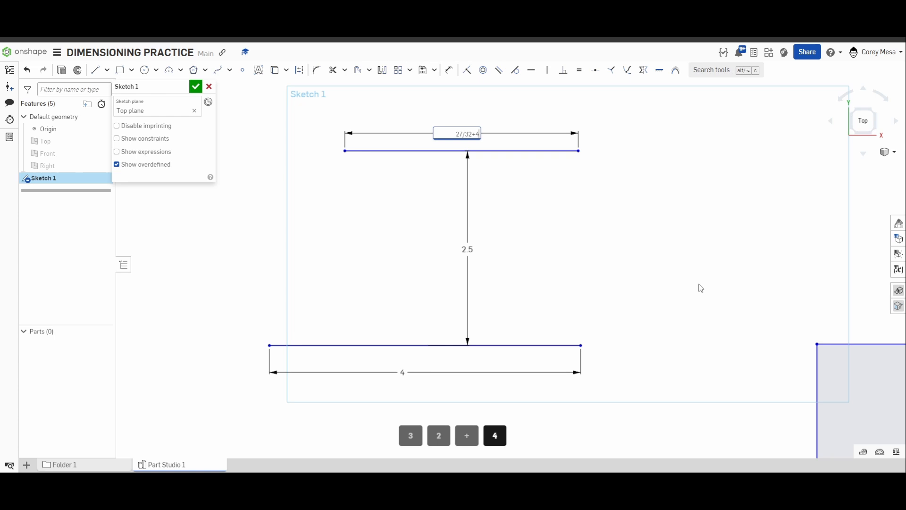
key("Return")
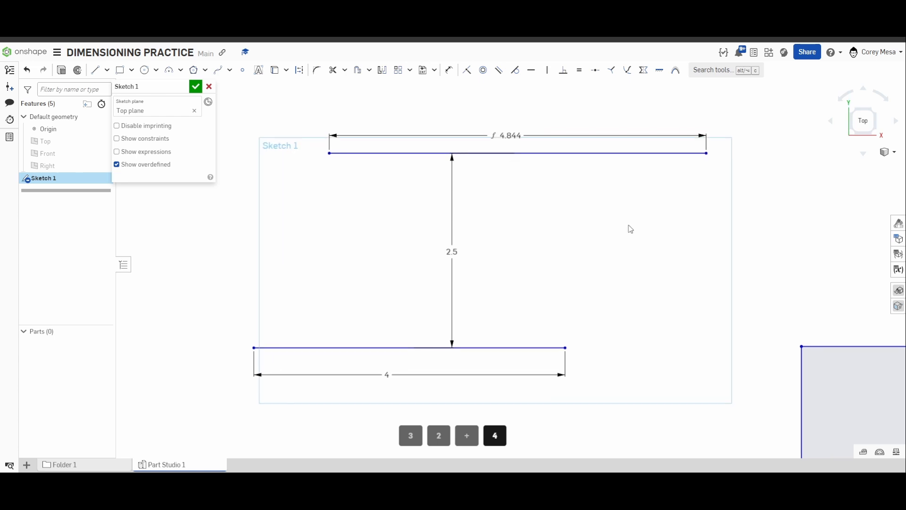
scroll(482, 160, "up", 5)
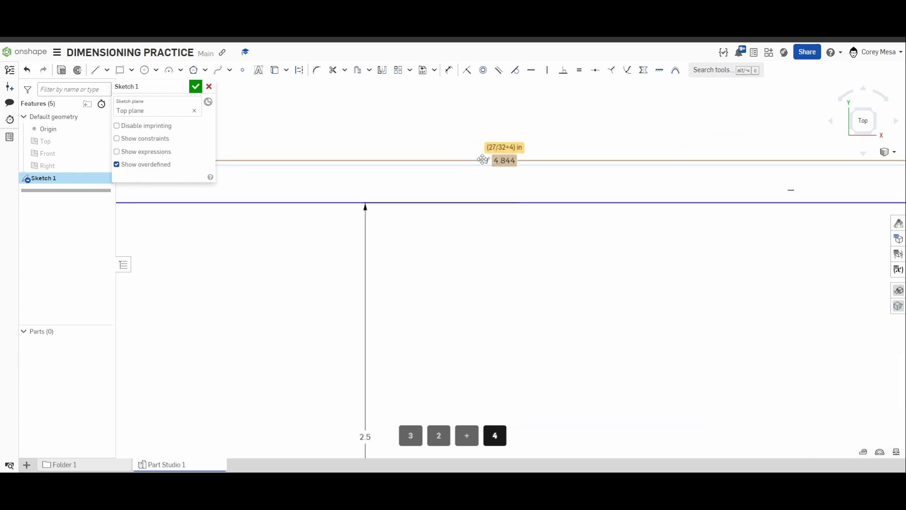
scroll(482, 159, "up", 1)
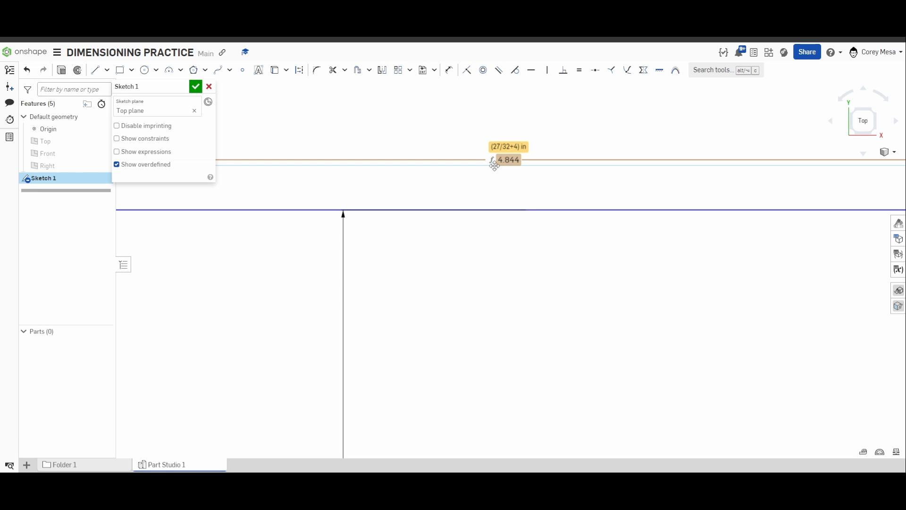
key("Return")
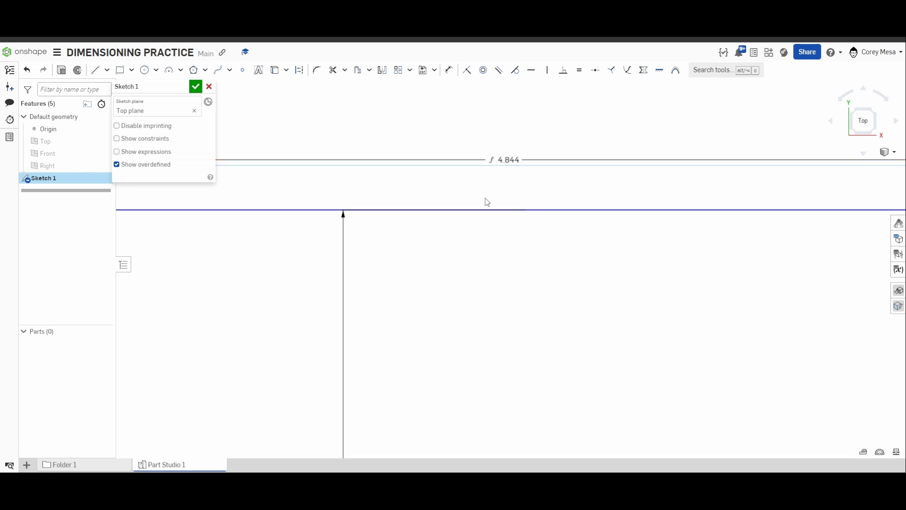
Extend the upper line's length expression to (27/32+4+2) in
scroll(485, 203, "down", 3)
scroll(542, 257, "down", 4)
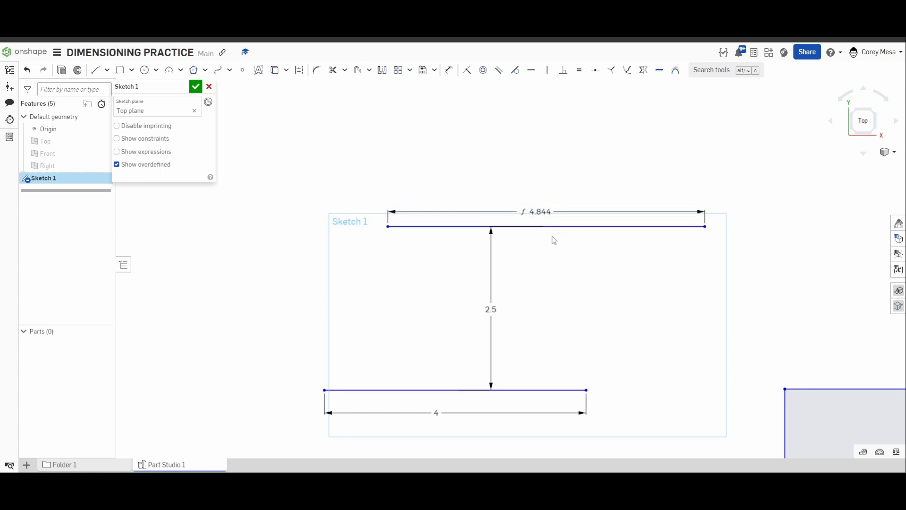
double_click(534, 213)
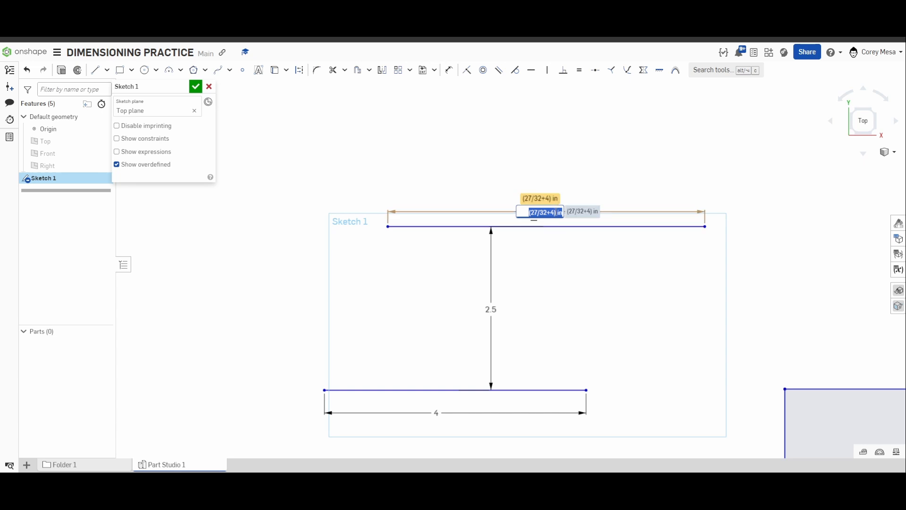
left_click(554, 212)
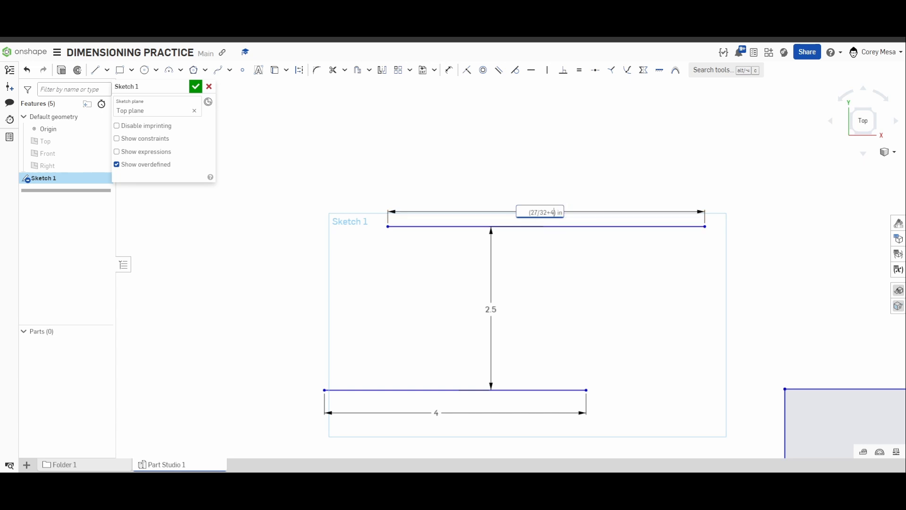
type("+23")
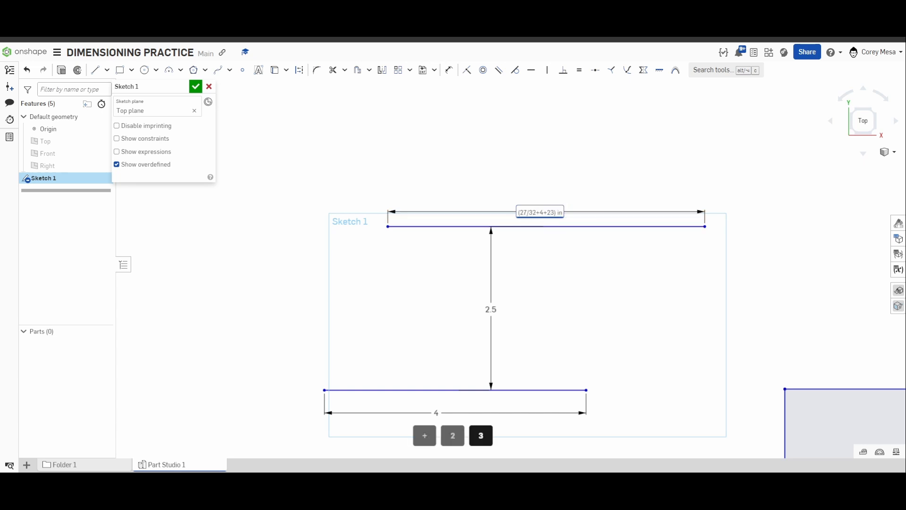
key("BackSpace")
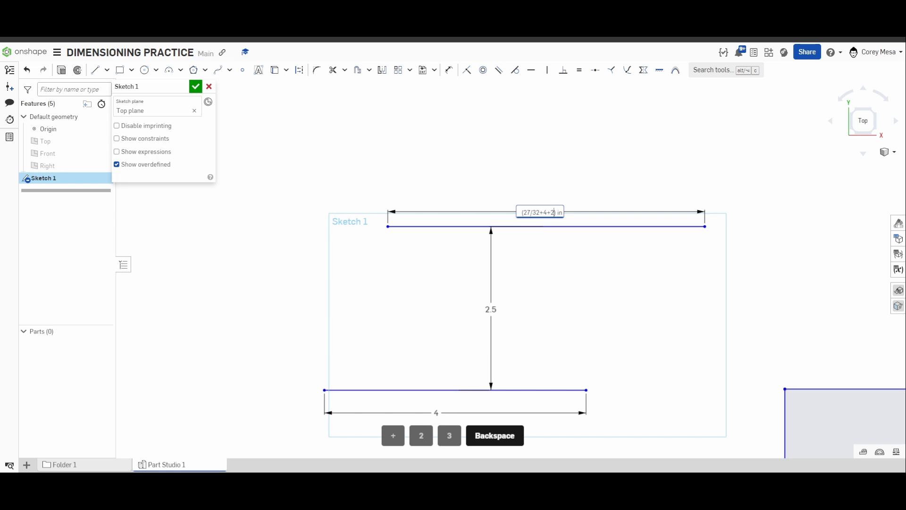
key("Return")
Divide the upper line's length expression by two, making it (27/32+4+2)/2 in
scroll(631, 389, "down", 2)
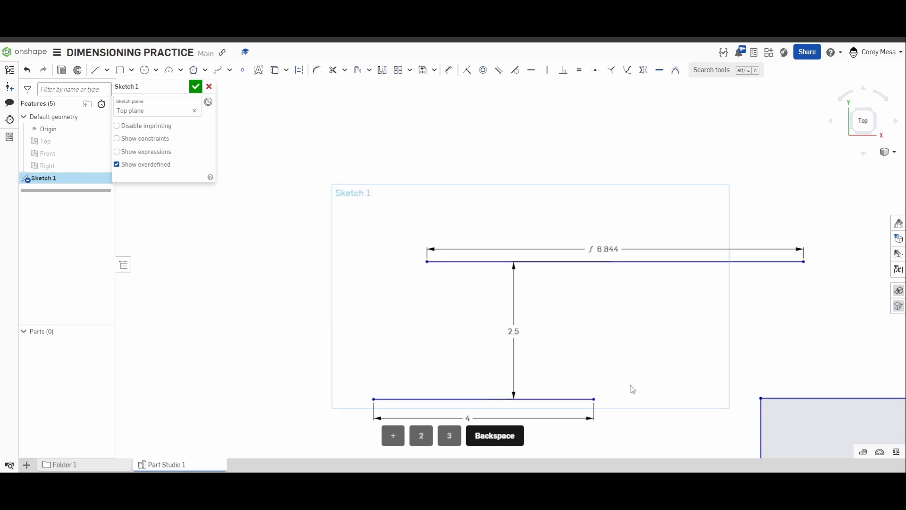
middle_click_drag(556, 340, 488, 285)
double_click(532, 182)
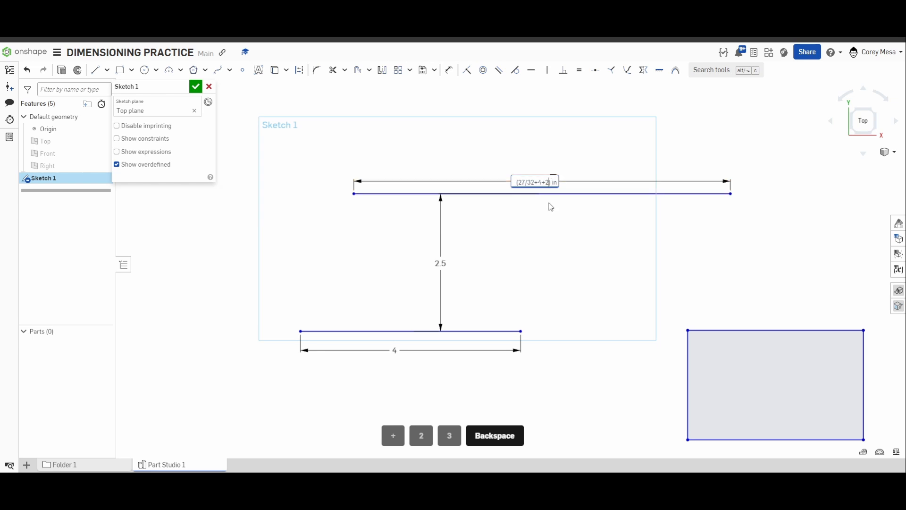
key("Right")
key("BackSpace")
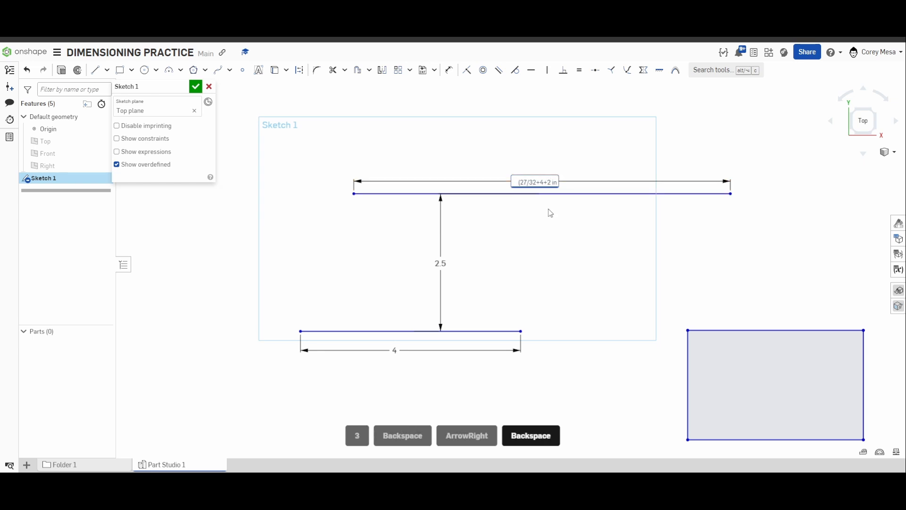
type(")/")
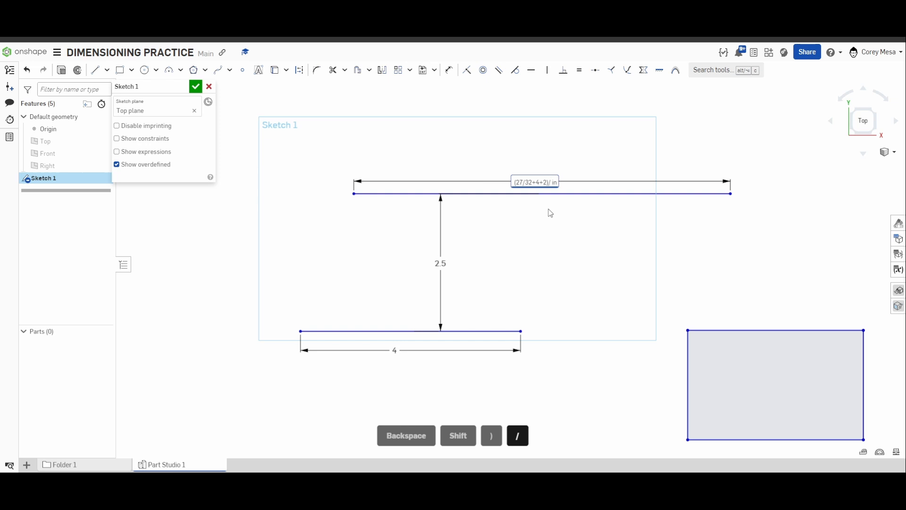
type("2")
key("Return")
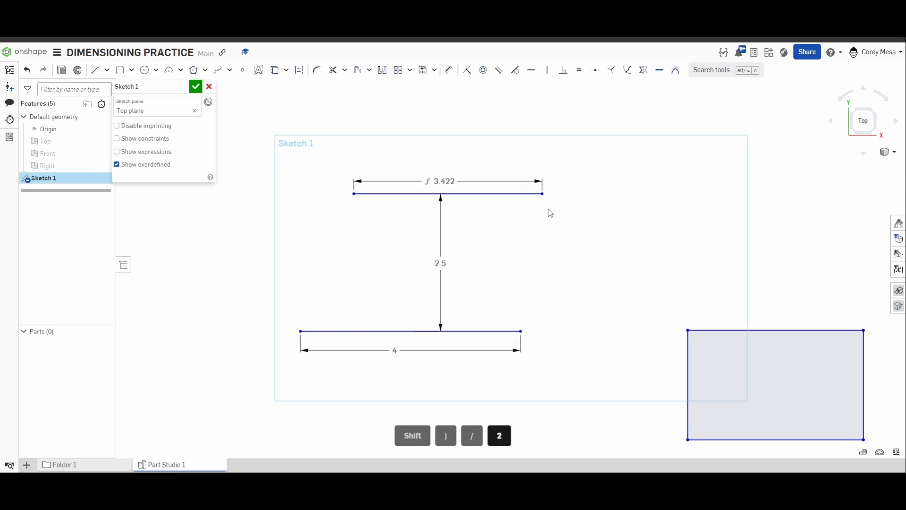
Replace the upper horizontal line's length expression with 3 in
mouse_move(442, 189)
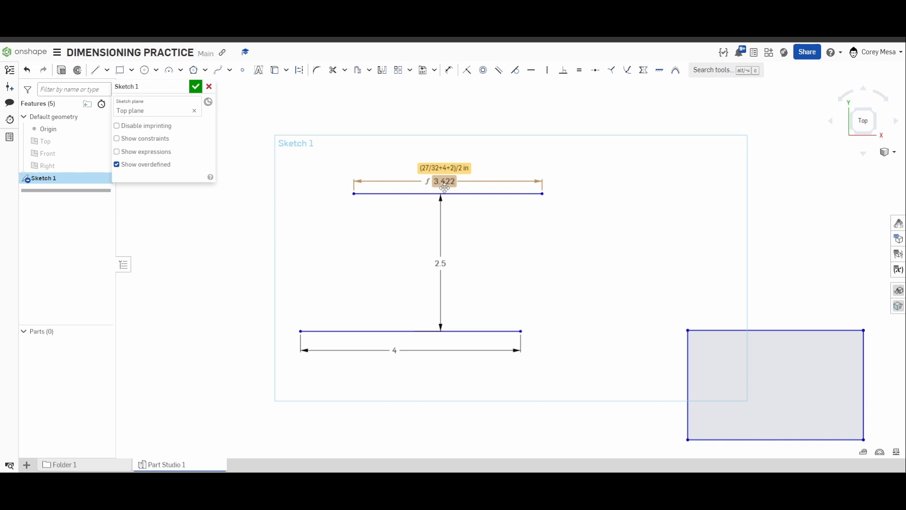
double_click(444, 185)
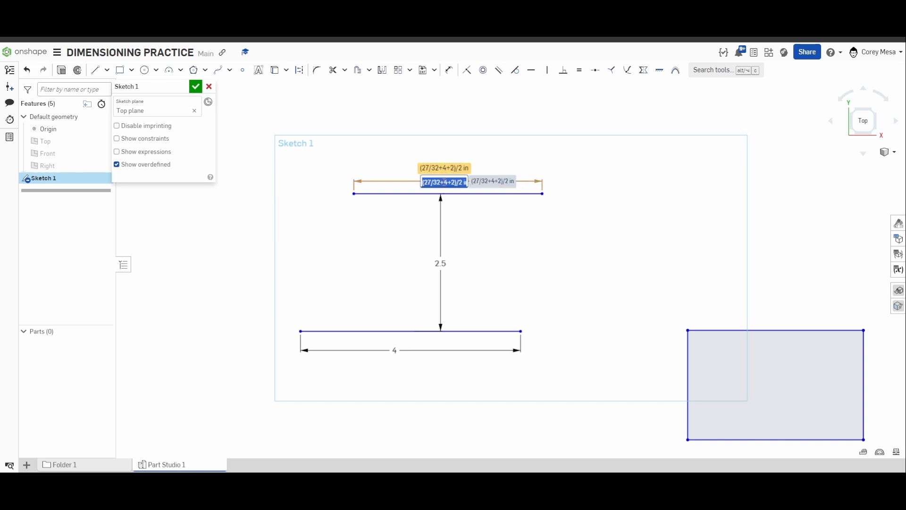
type("3")
key("Return")
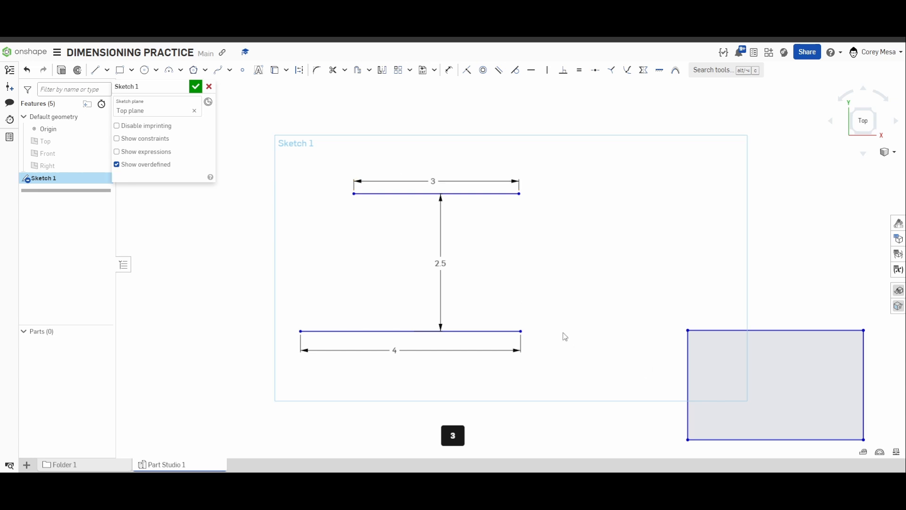
scroll(568, 373, "down", 2)
mouse_move(568, 376)
middle_mouse_down()
mouse_move(495, 364)
mouse_move(384, 373)
mouse_move(294, 312)
middle_mouse_up()
middle_click_drag(612, 332, 630, 276)
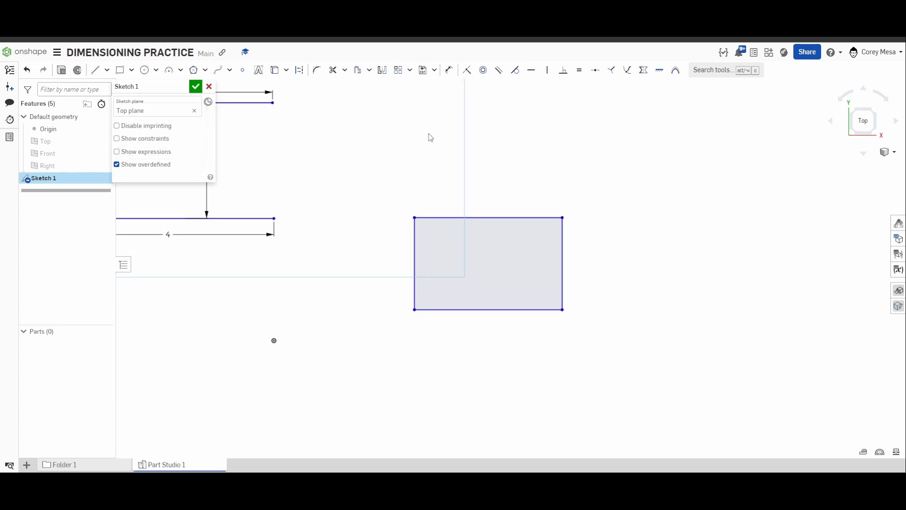
Dimension the rectangle's top edge at 5 in, placing the dimension above it
key("d")
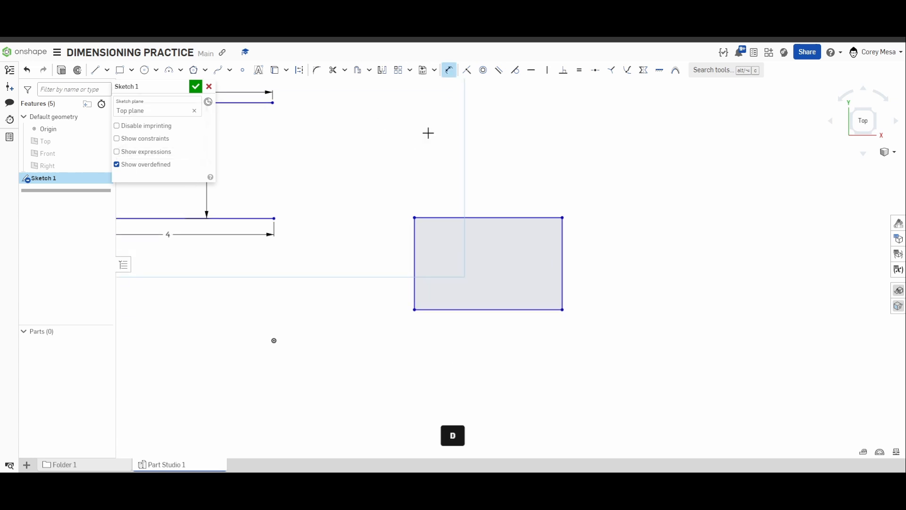
left_click(442, 218)
left_click(513, 165)
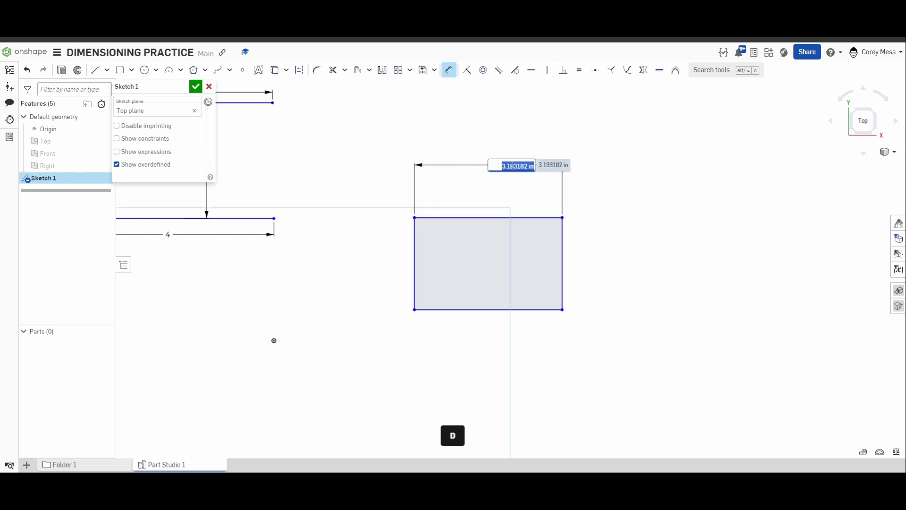
type("5")
key("Return")
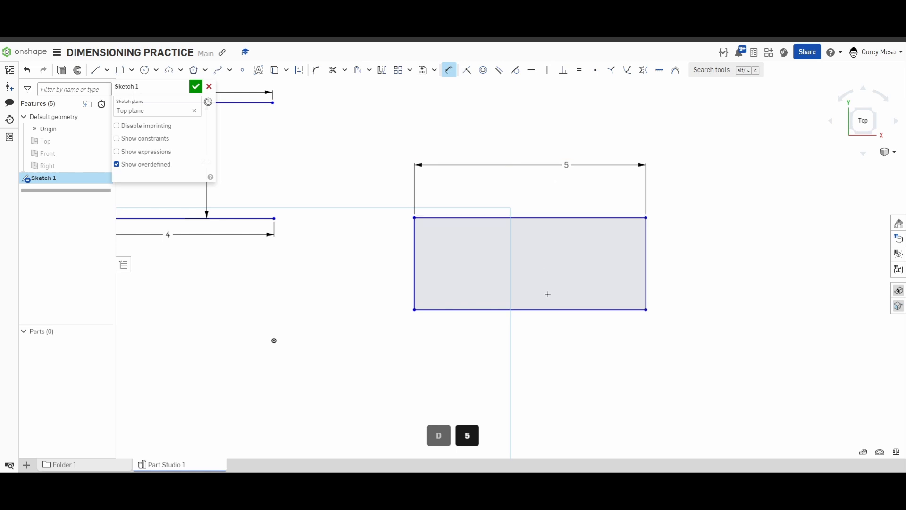
Add a redundant driven dimension below the rectangle's bottom edge
left_click(526, 308)
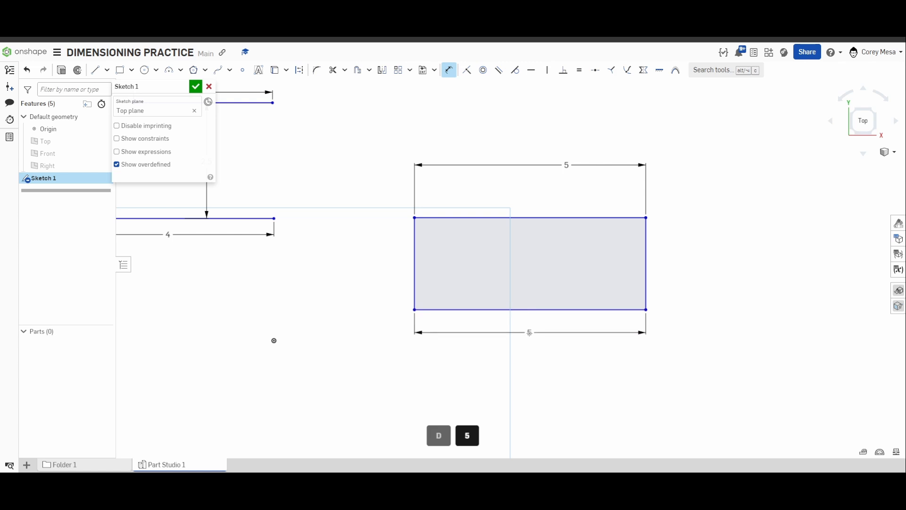
left_click(543, 340)
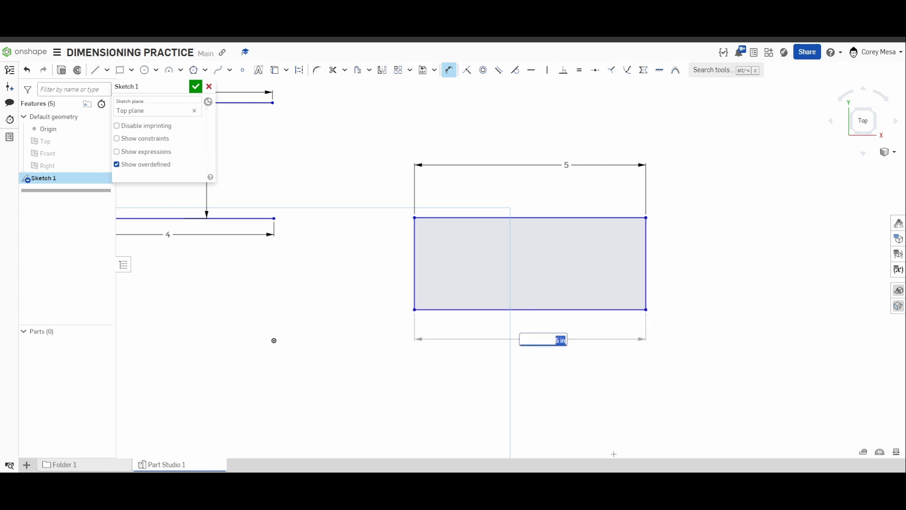
key("Return")
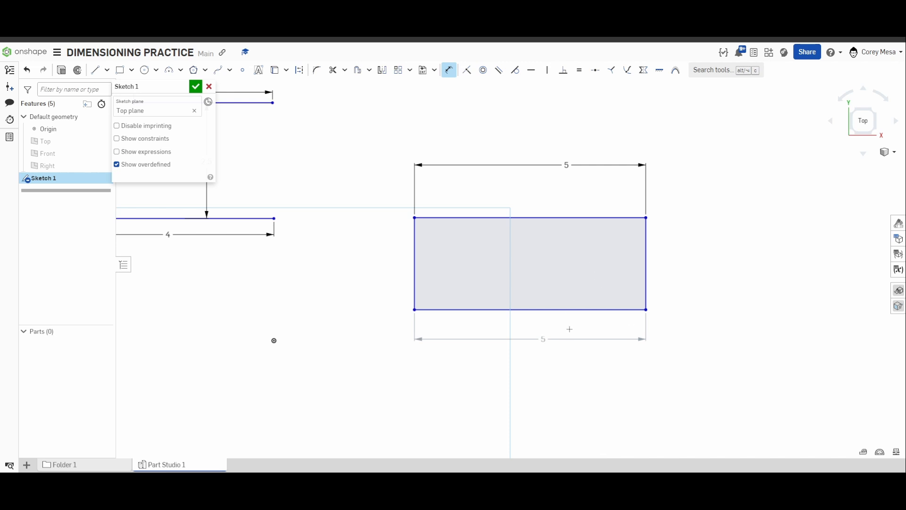
key("Escape")
Move the rectangle's width dimension close above the top edge and place the driven dimension between it and the edge
left_click_drag(566, 165, 533, 206)
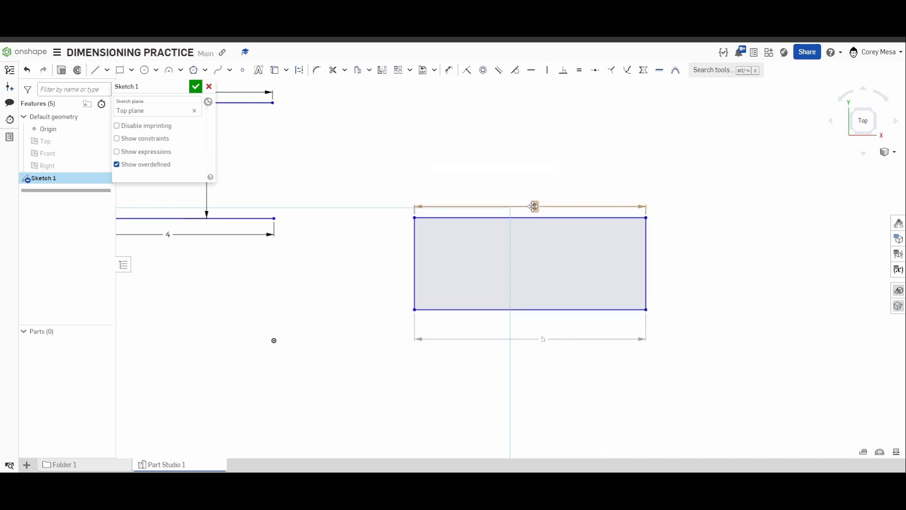
mouse_move(542, 338)
left_mouse_down()
mouse_move(526, 249)
mouse_move(536, 236)
left_mouse_up()
scroll(560, 226, "up", 6)
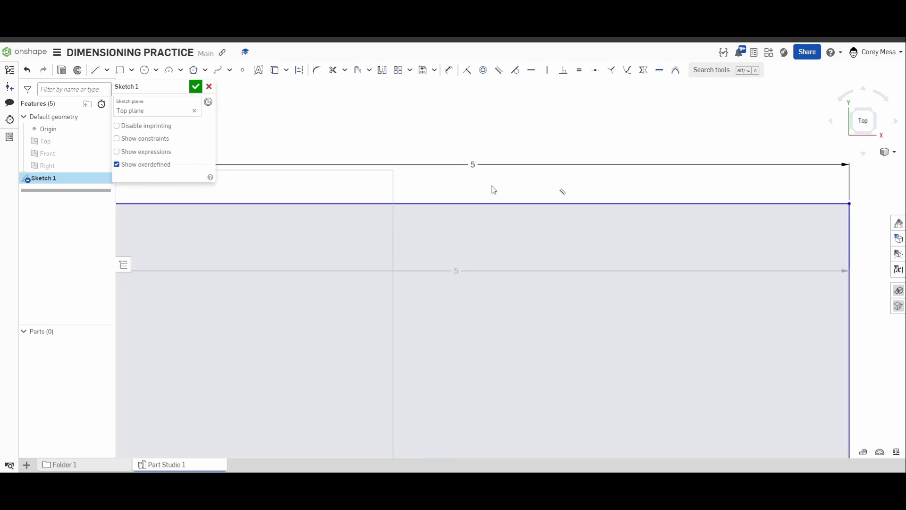
scroll(518, 196, "down", 3)
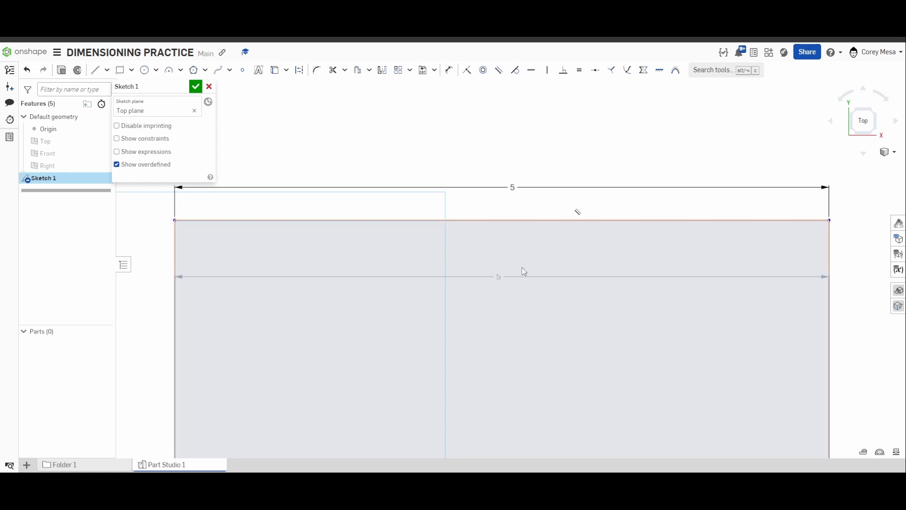
mouse_move(524, 272)
left_mouse_down()
mouse_move(521, 226)
mouse_move(535, 200)
left_mouse_up()
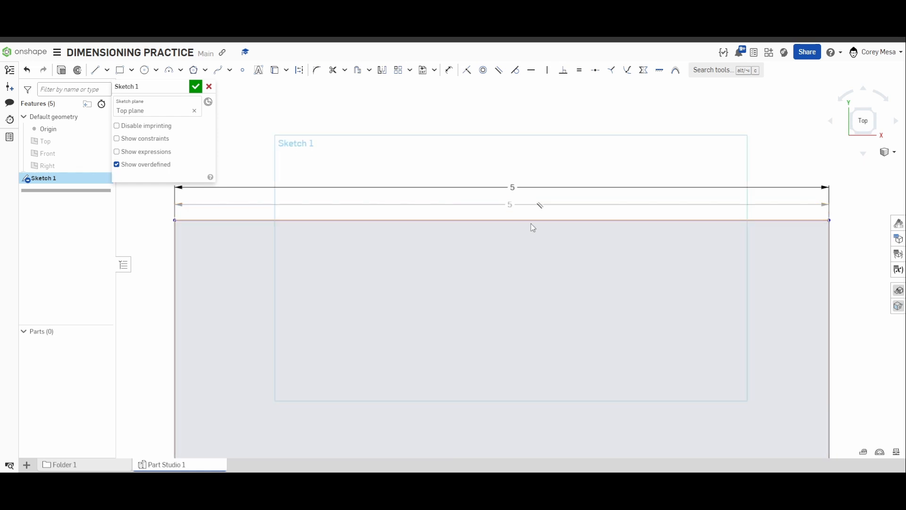
scroll(508, 227, "up", 3)
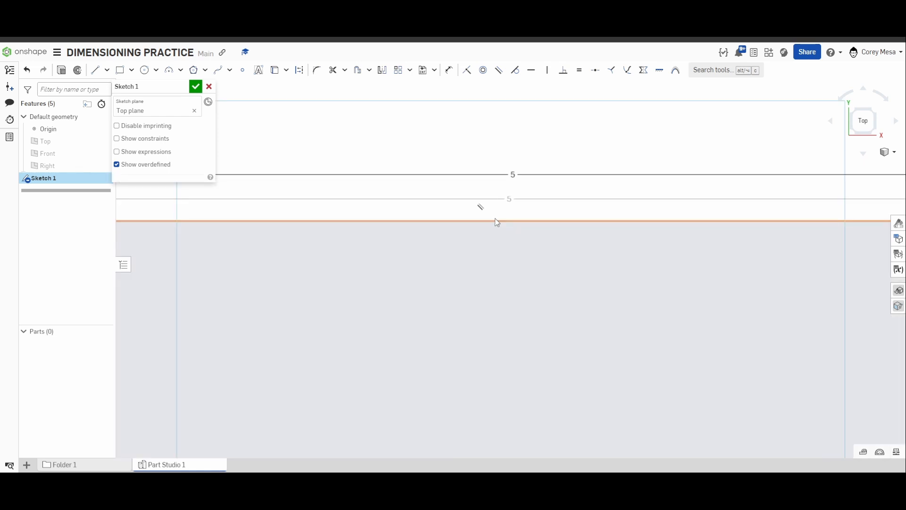
scroll(500, 222, "down", 5)
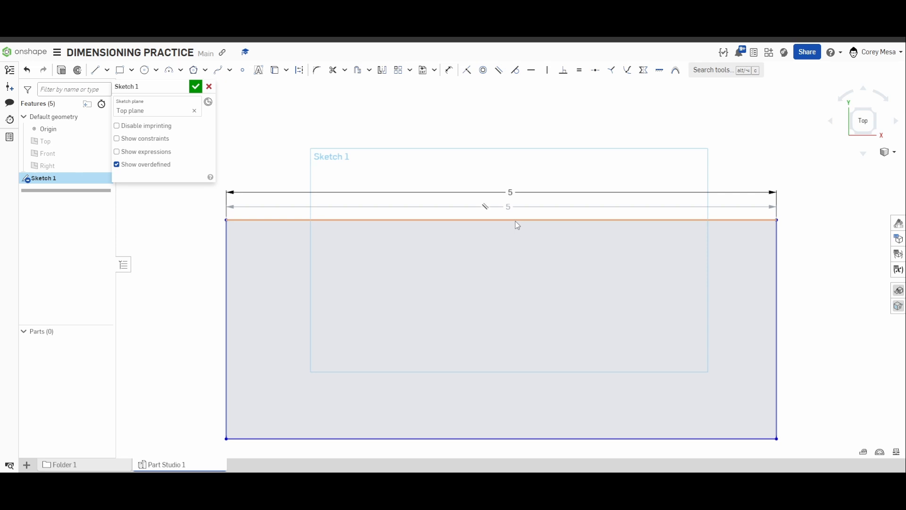
Set the rectangle's driving width dimension to 4 in
left_click(524, 216)
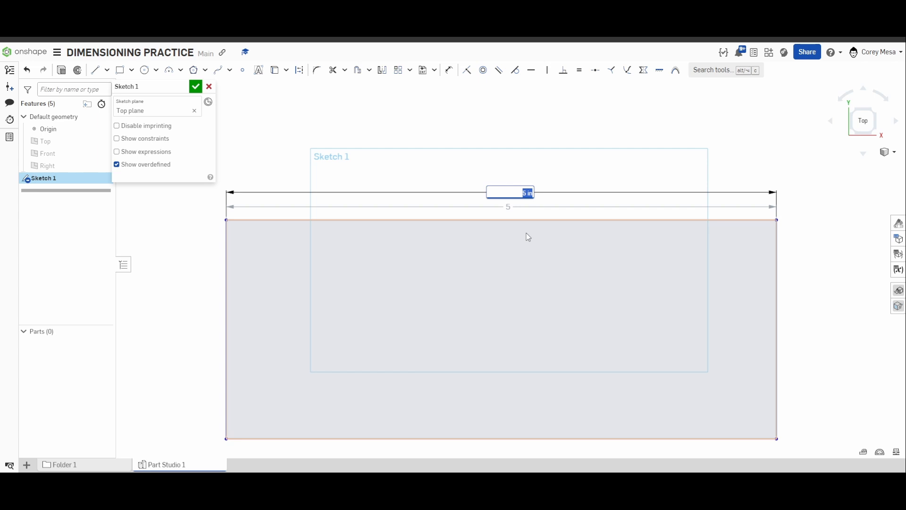
type("4")
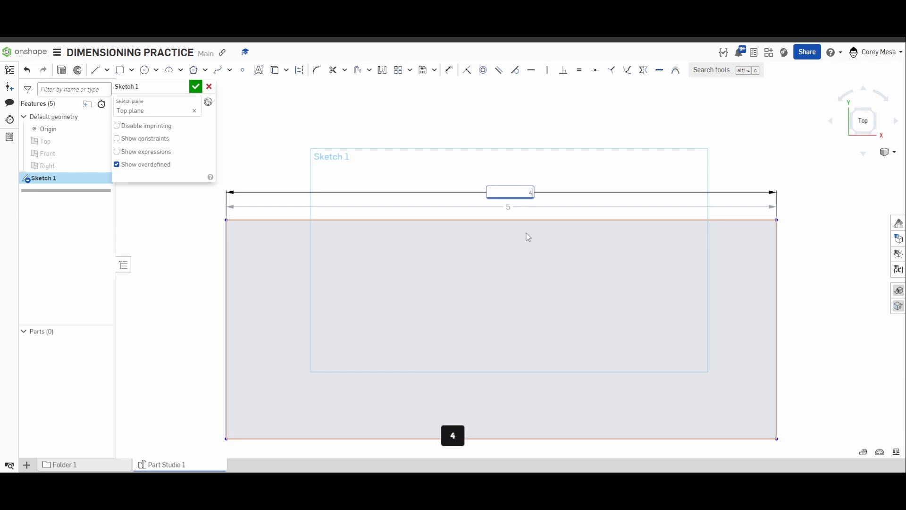
key("Return")
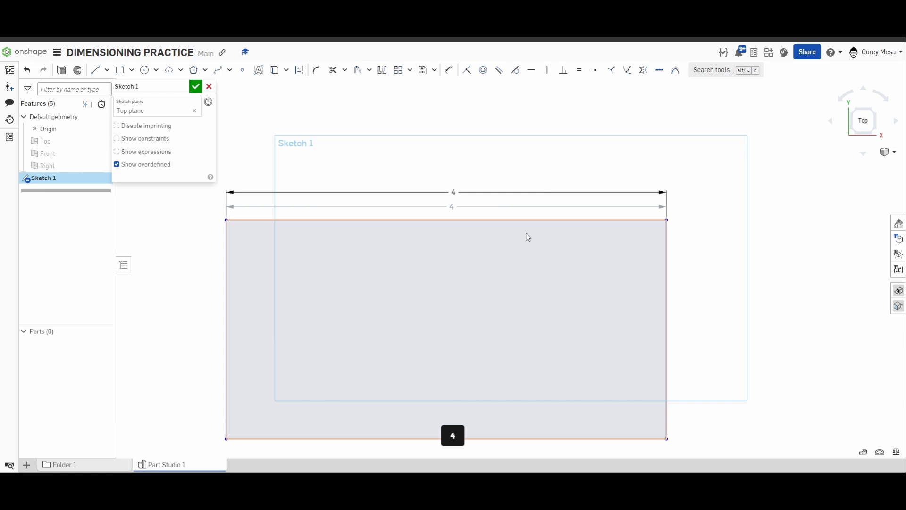
Set the rectangle's driving width to 7.5 in and move the driven dimension below the bottom edge
double_click(454, 192)
type("7.5")
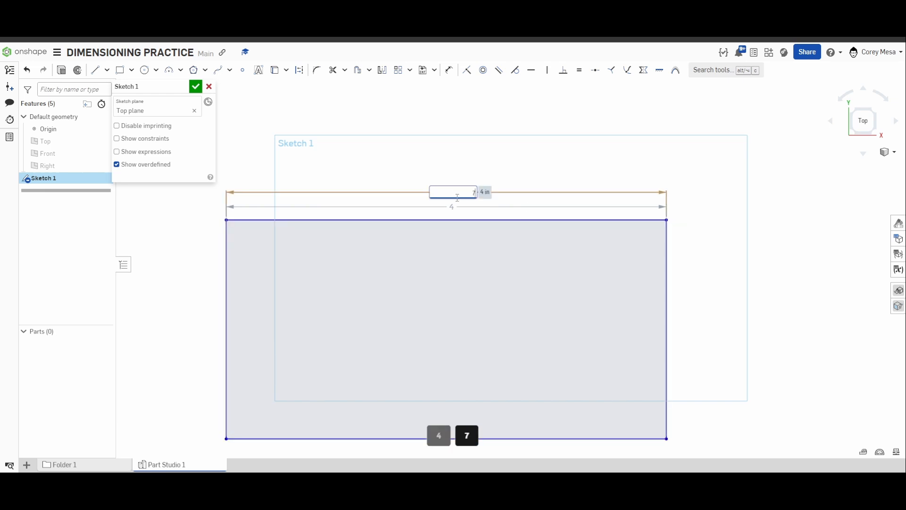
key("Return")
scroll(643, 339, "down", 5)
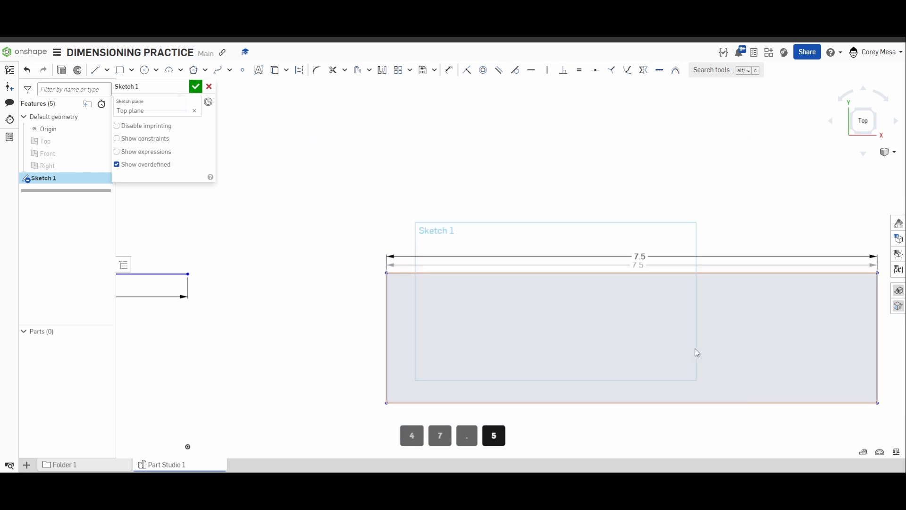
scroll(528, 234, "up", 3)
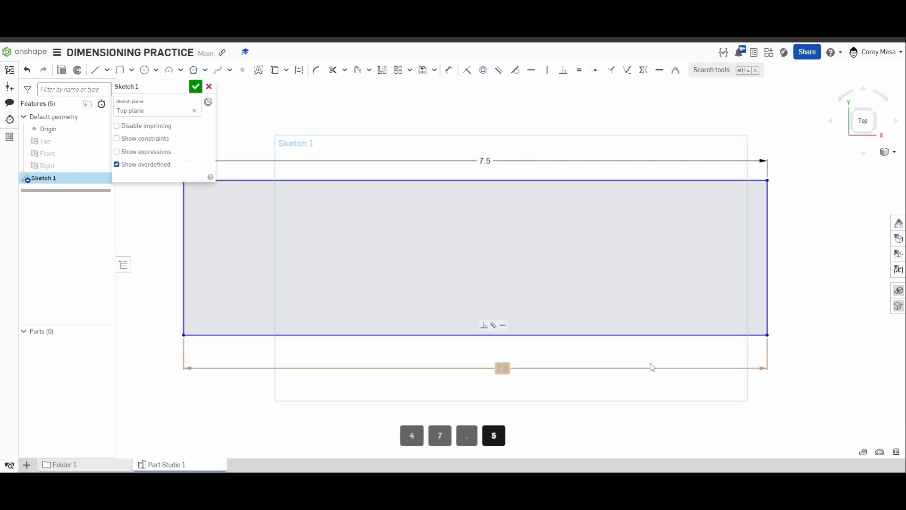
Show the sketch constraints on the rectangle for inspection, and hide them again
left_click(137, 139)
scroll(519, 367, "down", 1)
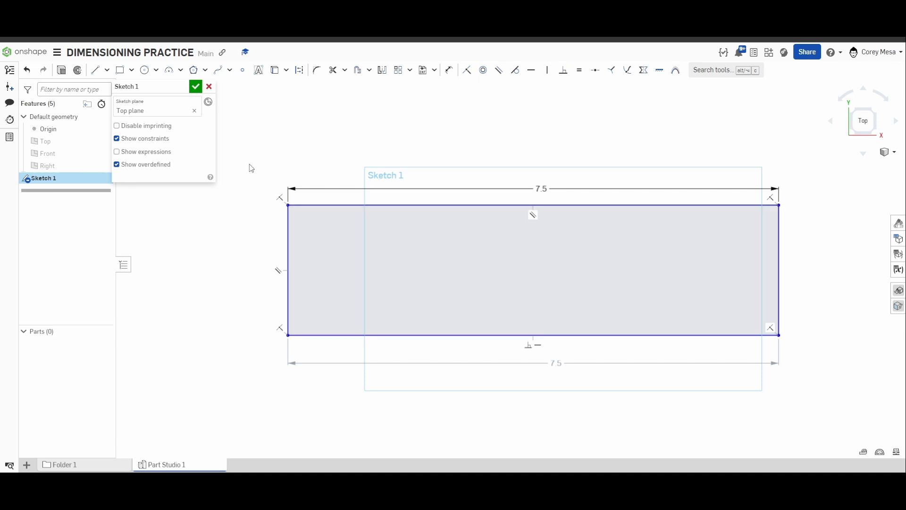
left_click(141, 143)
Dimension the rectangle's right edge at 3 in, placing the dimension outside the edge
middle_click_drag(843, 334, 710, 373)
key("d")
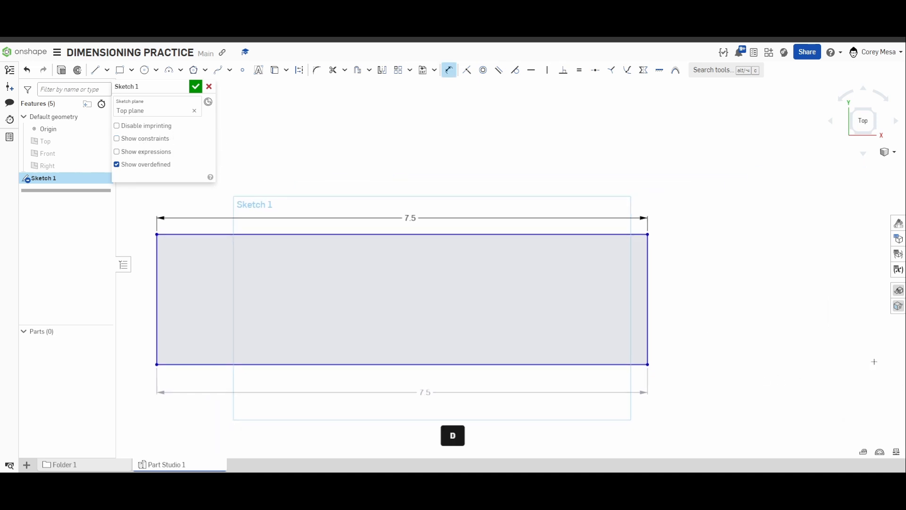
left_click(647, 286)
left_click(684, 289)
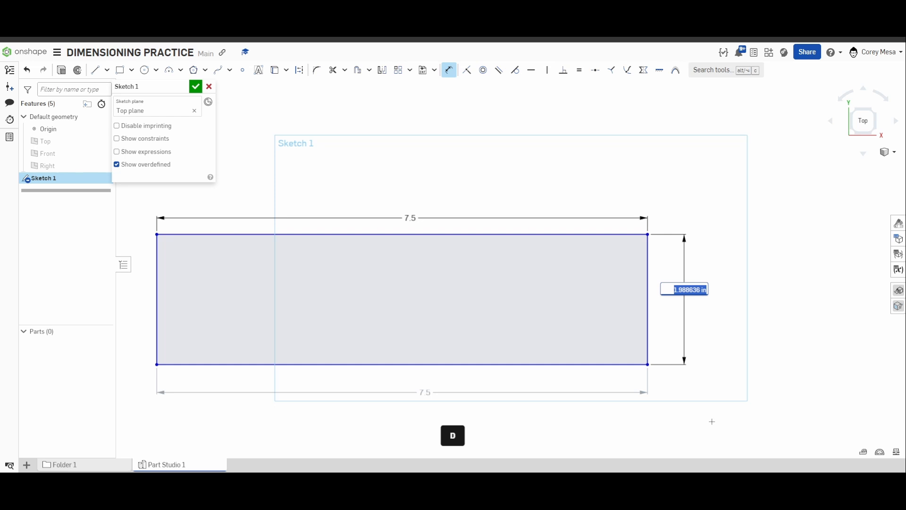
type("3")
key("Return")
Set the rectangle's height dimension on the right edge to 5 in
scroll(708, 420, "down", 2)
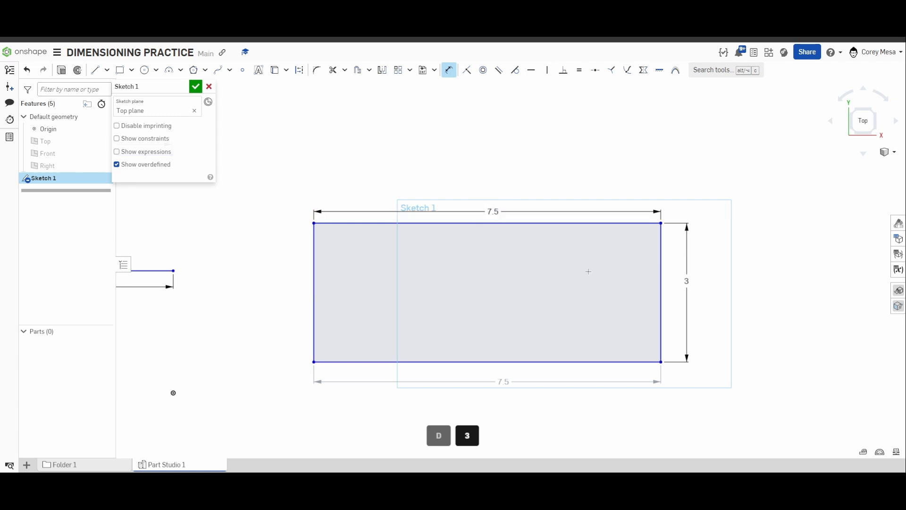
middle_click_drag(589, 271, 587, 278)
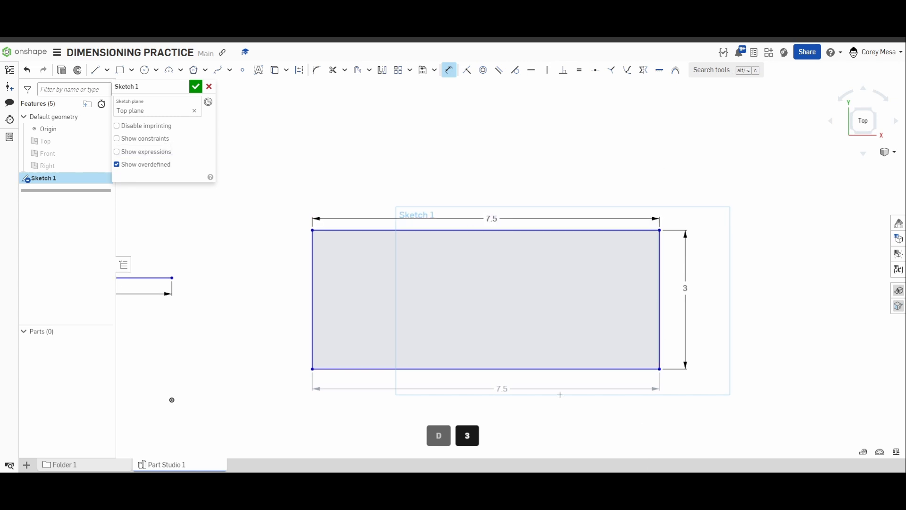
double_click(687, 289)
type("5")
key("Return")
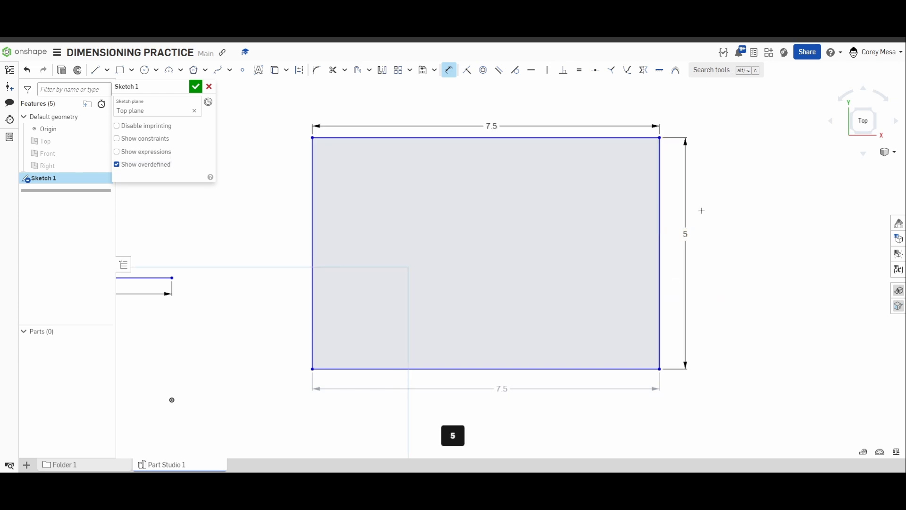
Add a driven dimension outside the rectangle's left edge
scroll(589, 300, "down", 2)
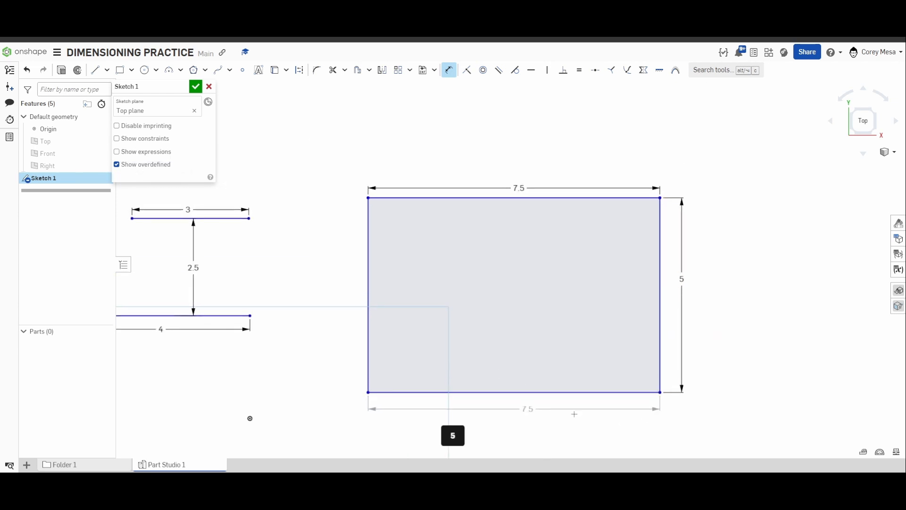
left_click(371, 301)
left_click(340, 304)
key("Return")
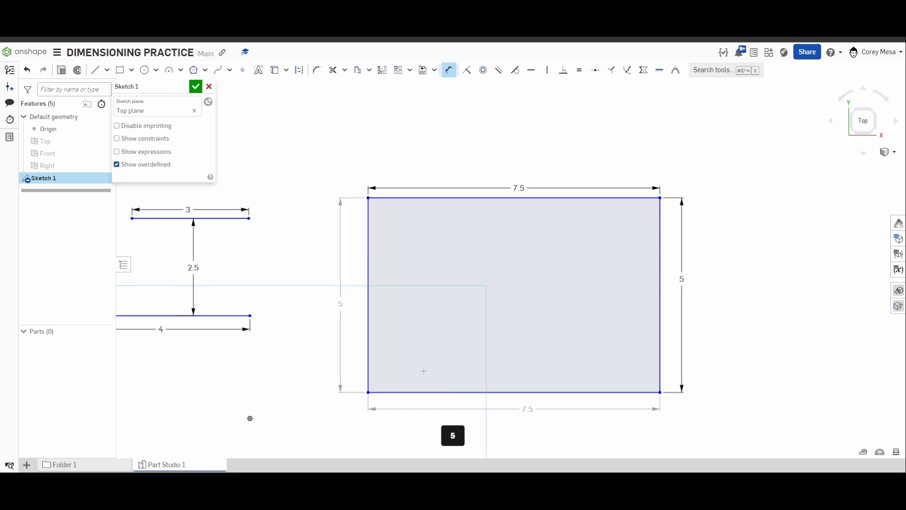
Set the rectangle's driving height dimension on the right edge to 4 in
double_click(681, 280)
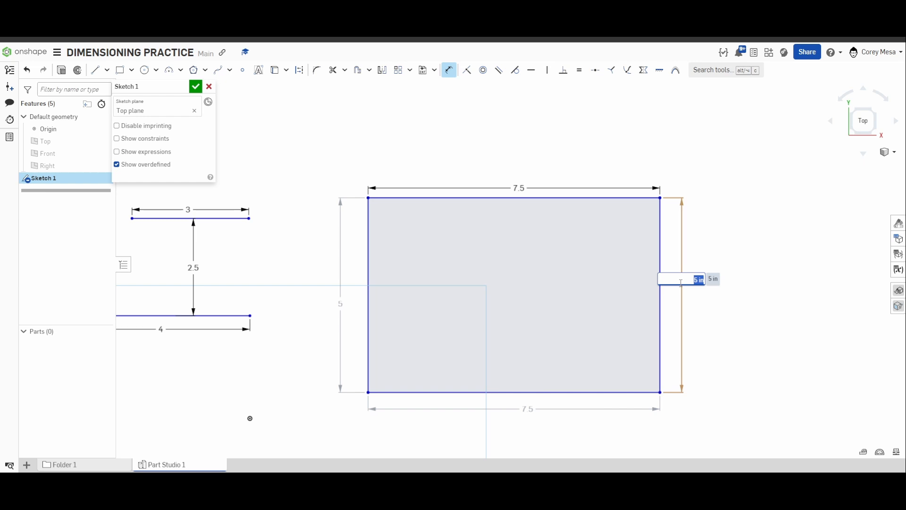
type("4")
key("Return")
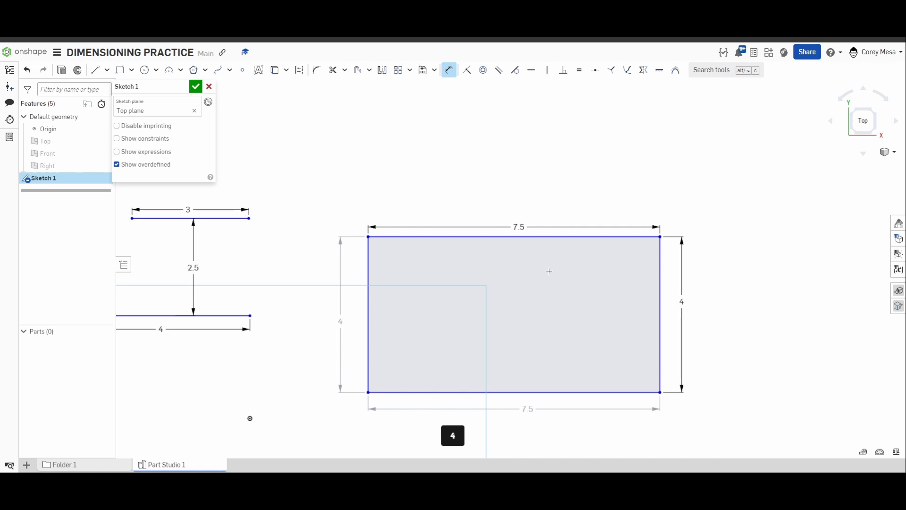
Delete the rectangle's bottom, right and left dimensions, keeping only the width dimension above the top edge
key("Escape")
left_click(342, 329)
left_click(519, 409)
key("Delete")
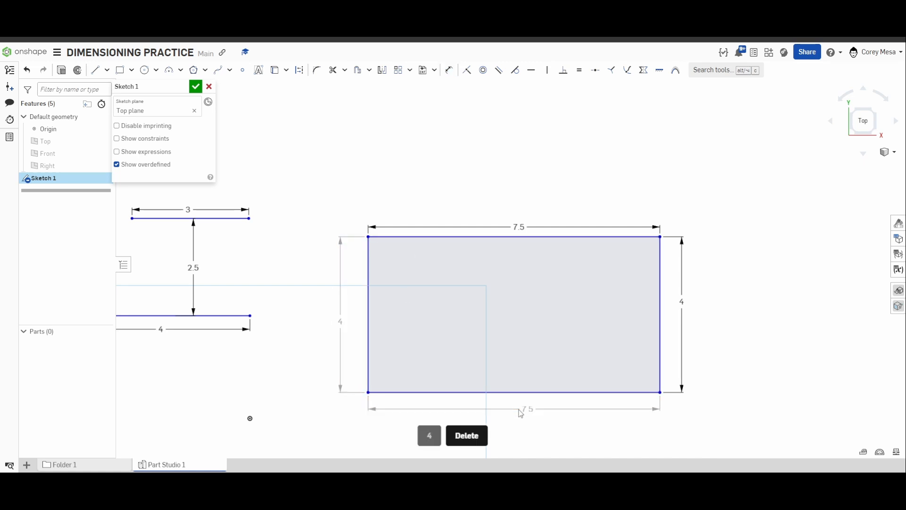
left_click(682, 303)
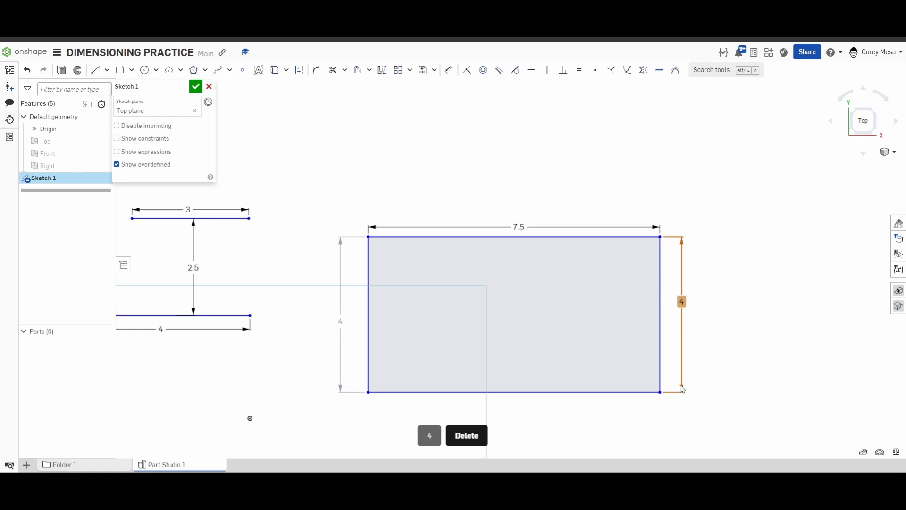
key("Delete")
left_click(342, 321)
key("Delete")
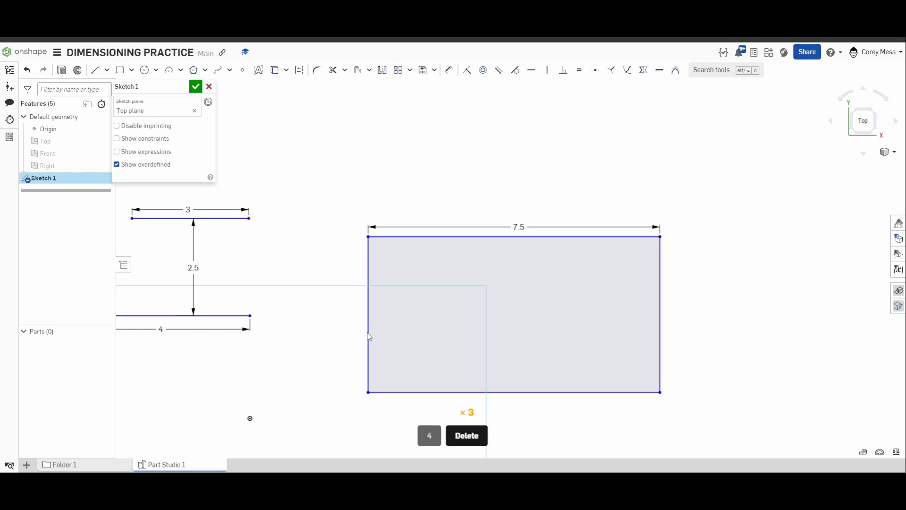
Dimension the rectangle's diagonal from its upper-left to its lower-right corner and set it to 10 in
scroll(590, 319, "down", 2)
middle_click_drag(590, 320, 598, 272)
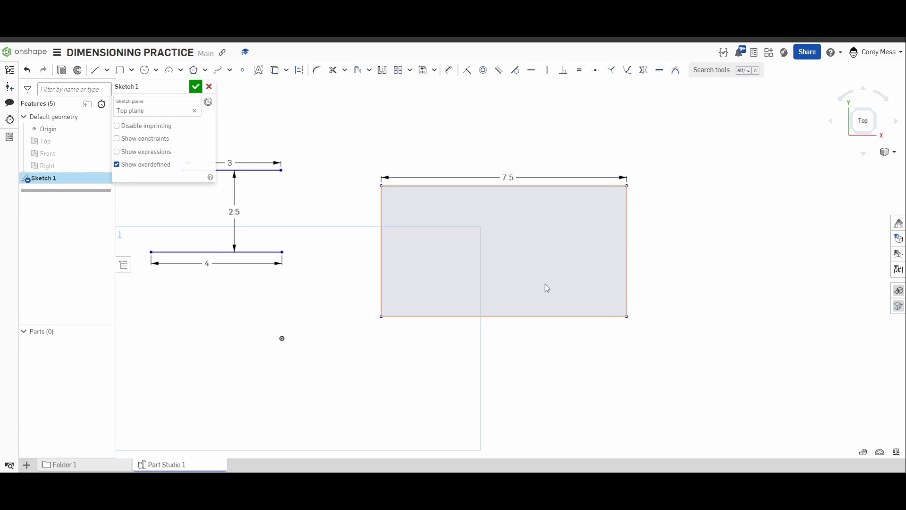
scroll(556, 314, "down", 2)
scroll(556, 316, "up", 2)
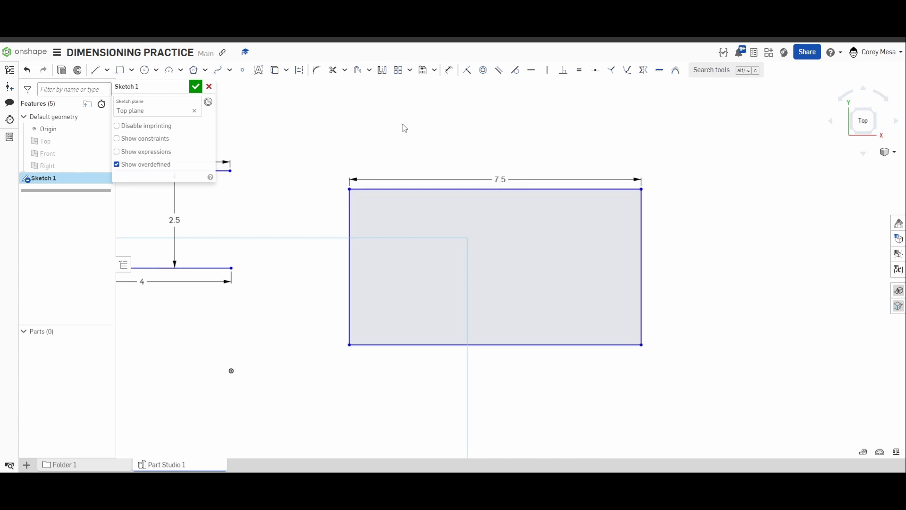
key("d")
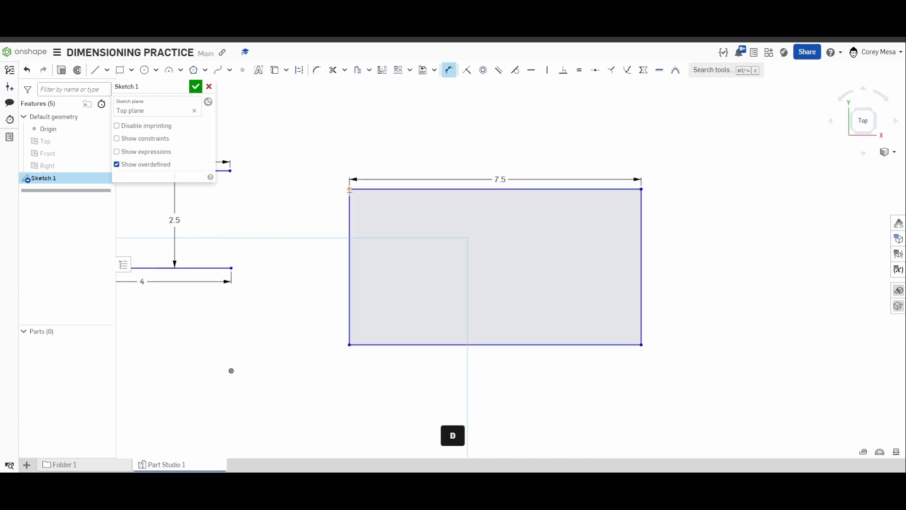
left_click(641, 344)
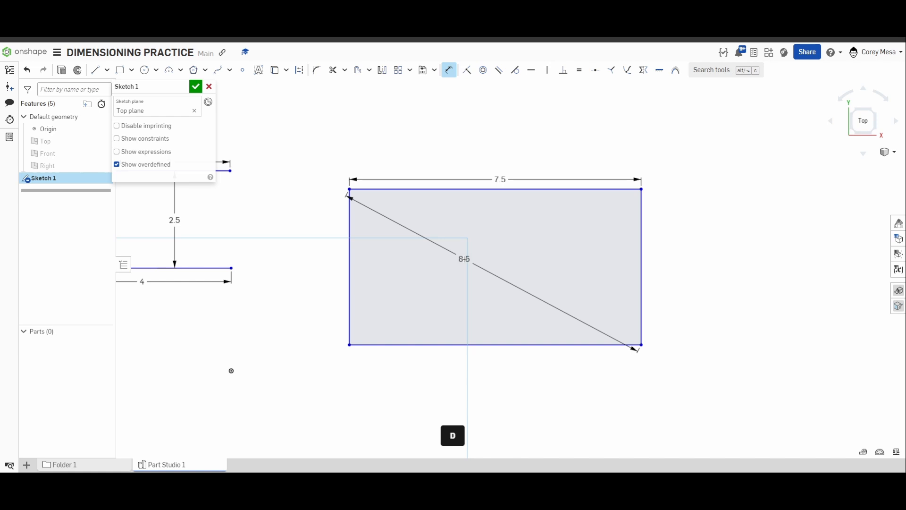
left_click_drag(464, 258, 550, 401)
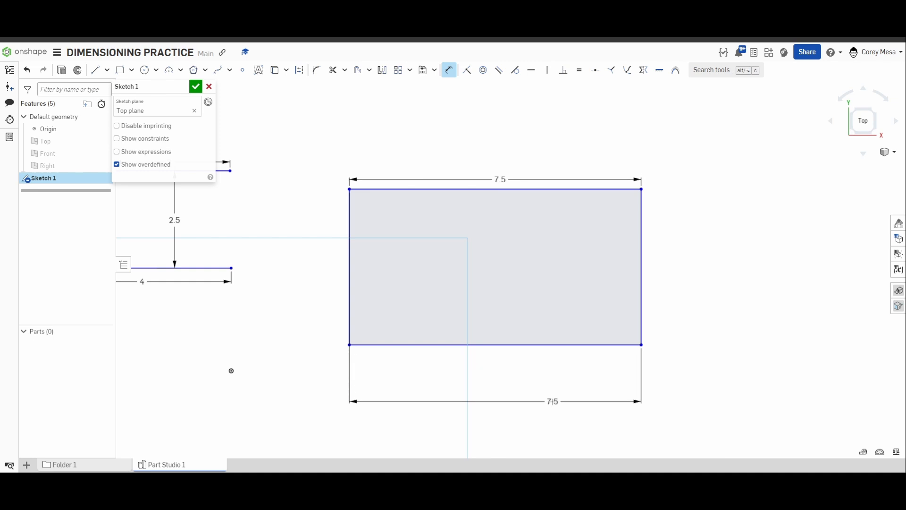
left_click_drag(552, 402, 475, 294)
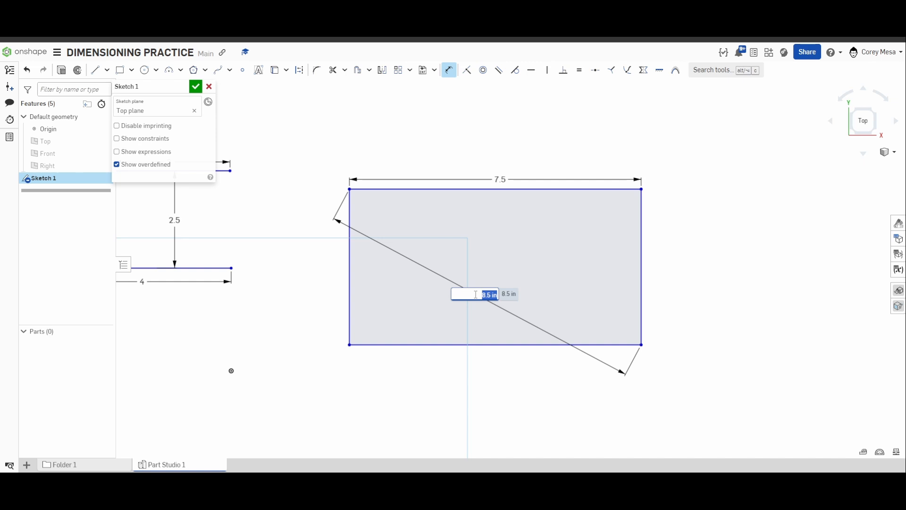
type("10")
key("Return")
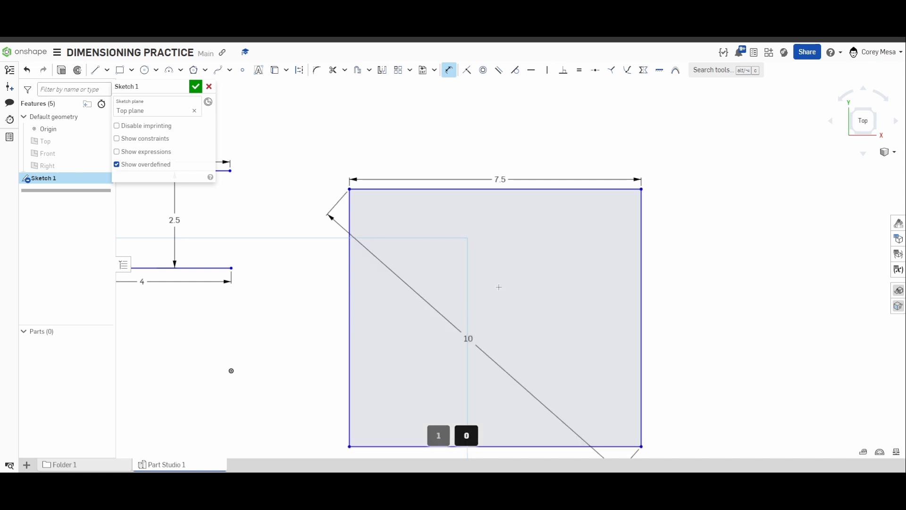
Add a driven height dimension outside the rectangle's right edge
scroll(260, 265, "down", 3)
left_click(550, 198)
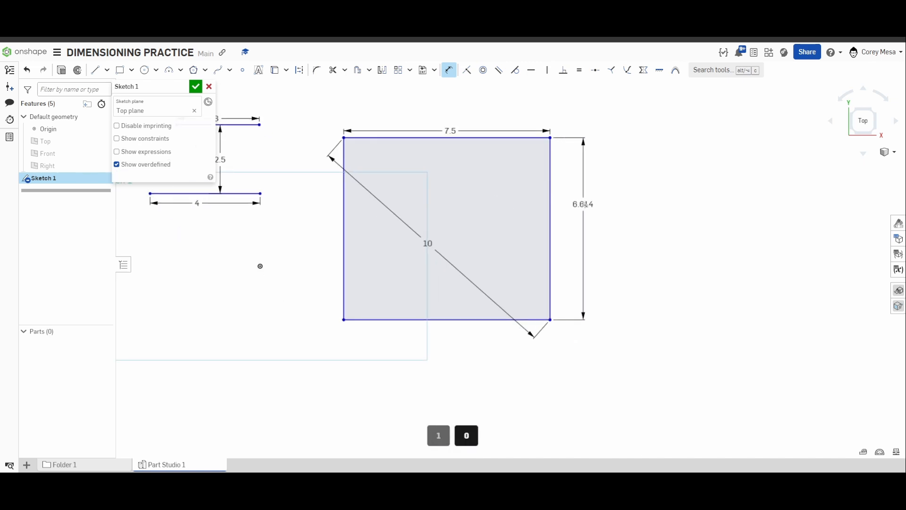
left_click(587, 206)
key("Return")
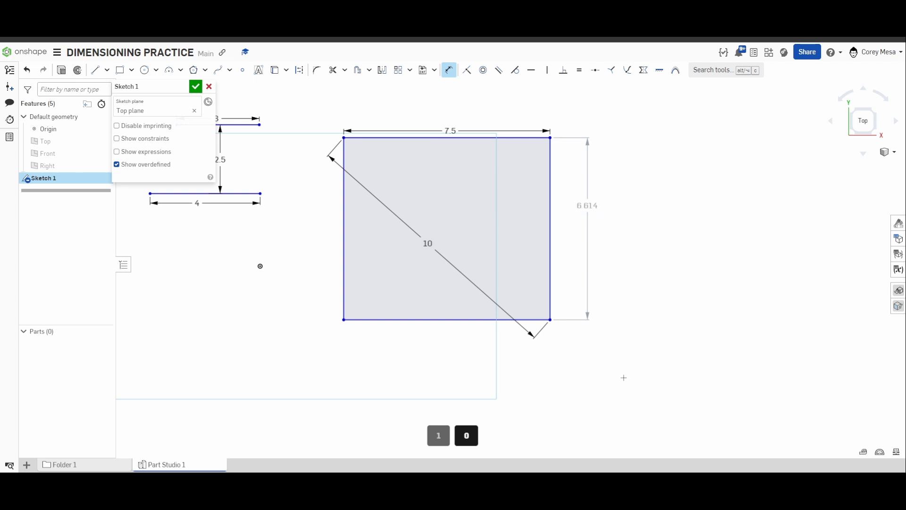
Try to add a second height dimension of 5 in between the rectangle's right edge and the driven dimension
scroll(558, 149, "up", 3)
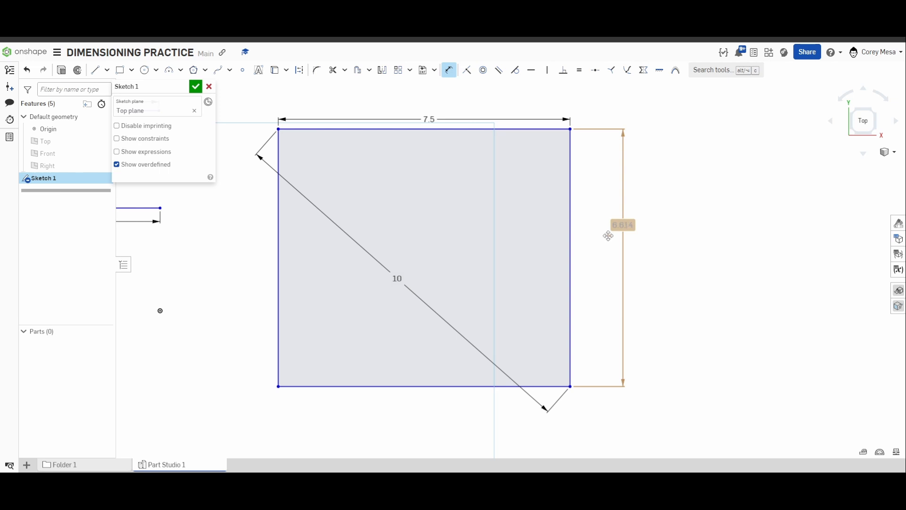
left_click(571, 238)
left_click(592, 249)
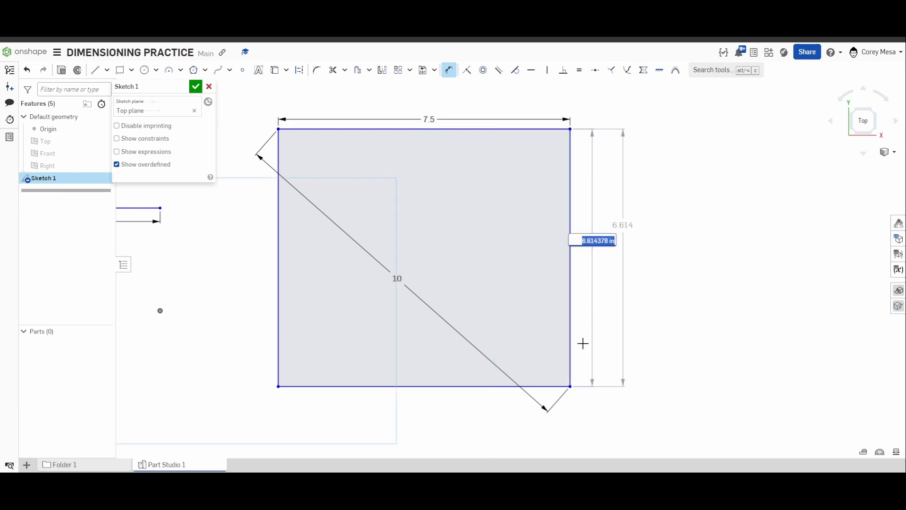
type("5")
key("Return")
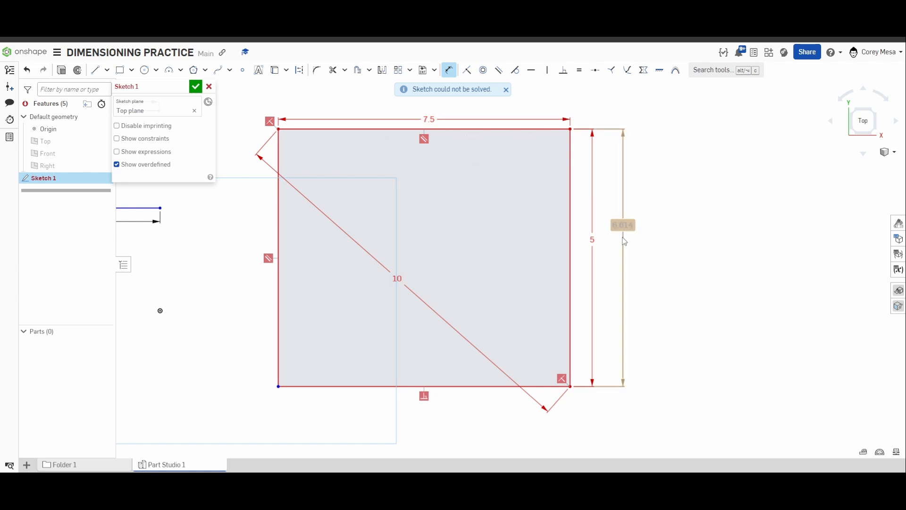
Delete the conflicting 5 in height dimension beside the rectangle's right edge
double_click(593, 241)
key("Delete")
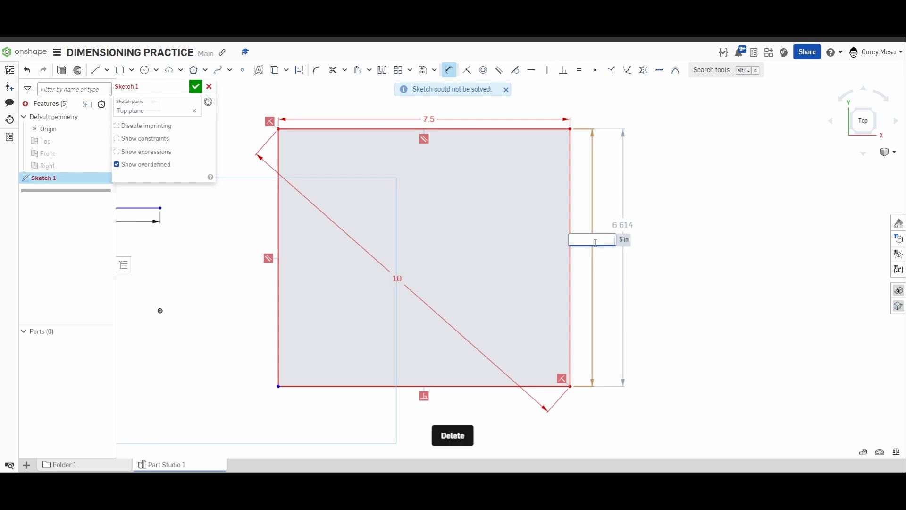
left_click(619, 227)
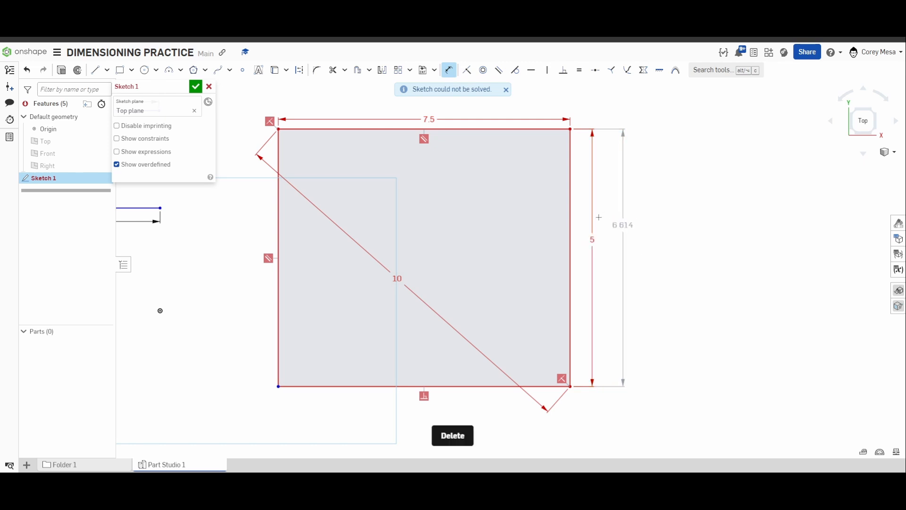
double_click(595, 240)
key("Delete")
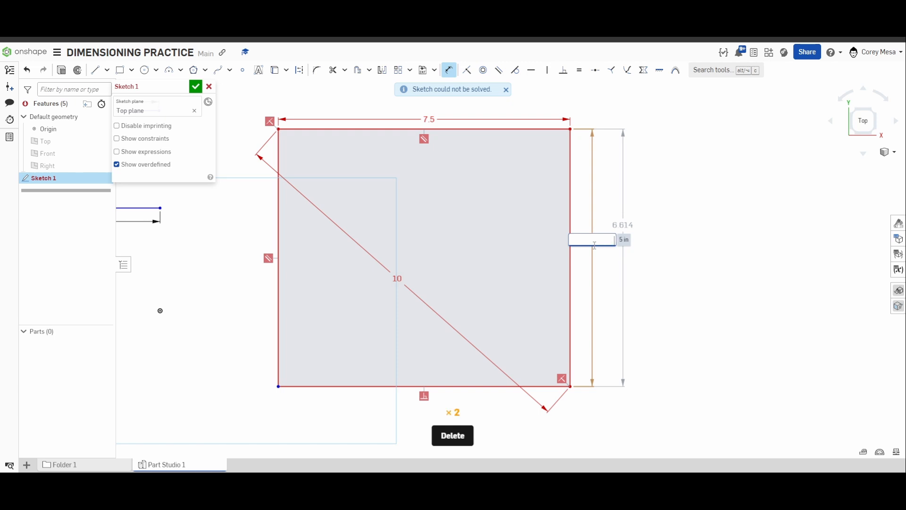
key("Escape")
double_click(593, 241)
key("Escape")
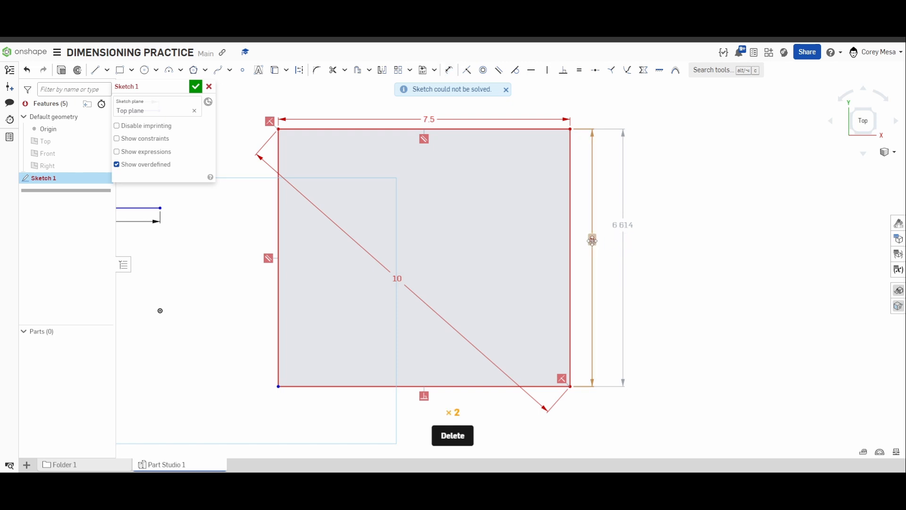
left_click(591, 236)
key("Delete")
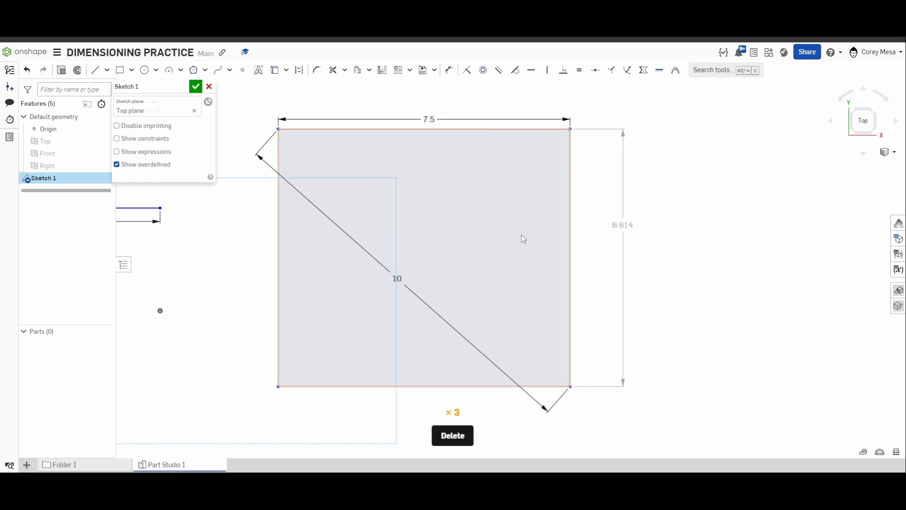
Try to set the rectangle's diagonal dimension to 5 in and undo the change
double_click(392, 279)
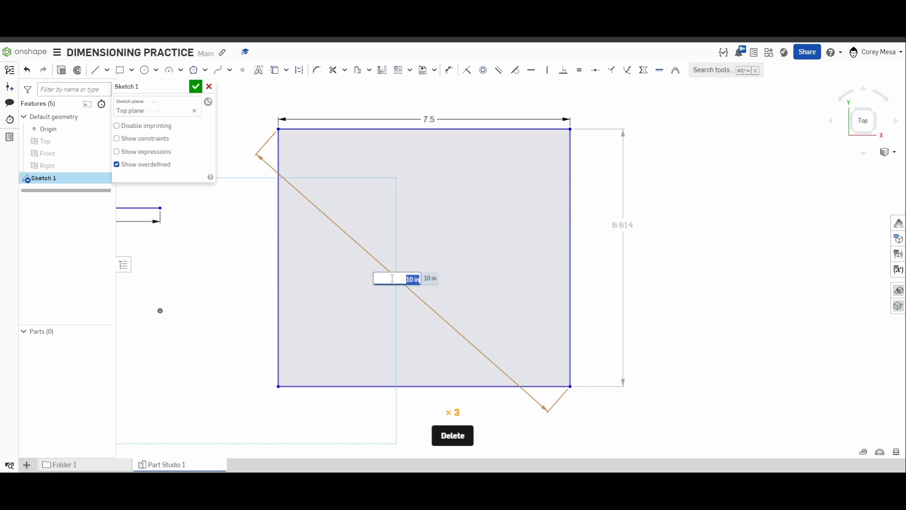
type("5")
left_click(447, 289)
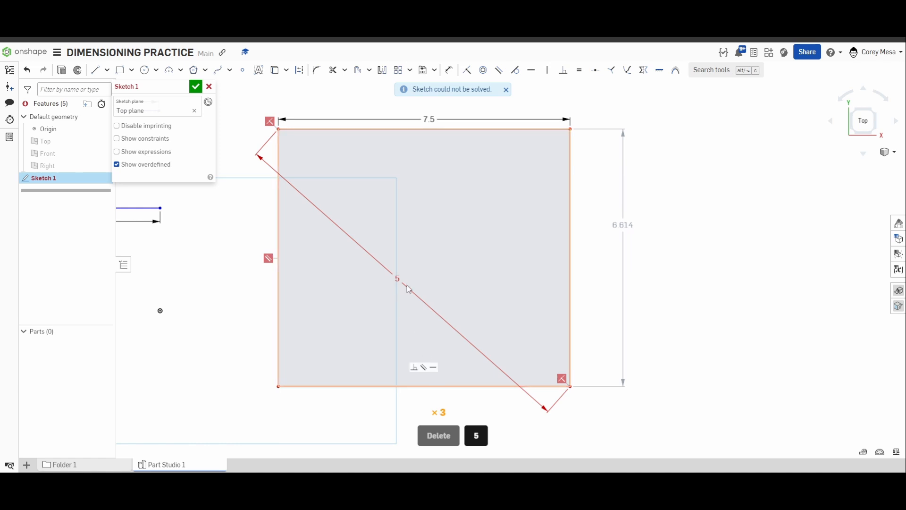
key("ctrl+z")
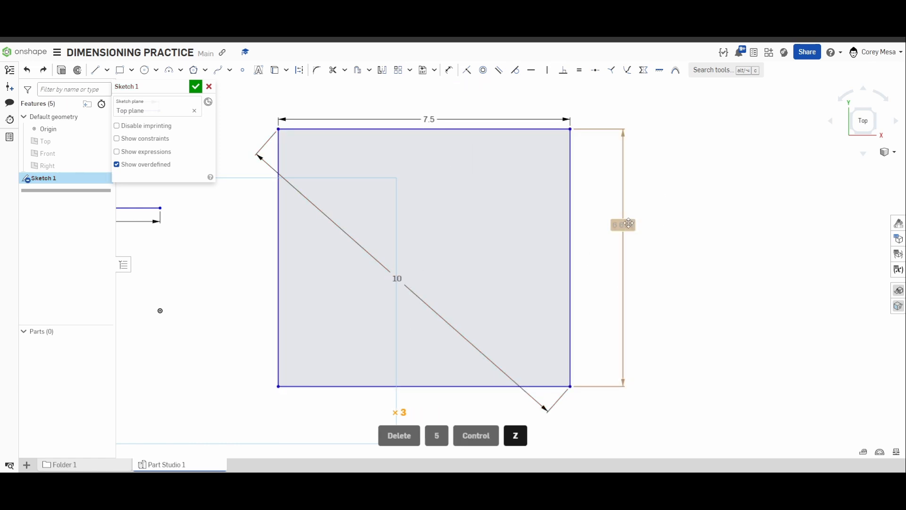
Delete the rectangle's driven height dimension and retry a 5 in diagonal, undoing that value change
key("Delete")
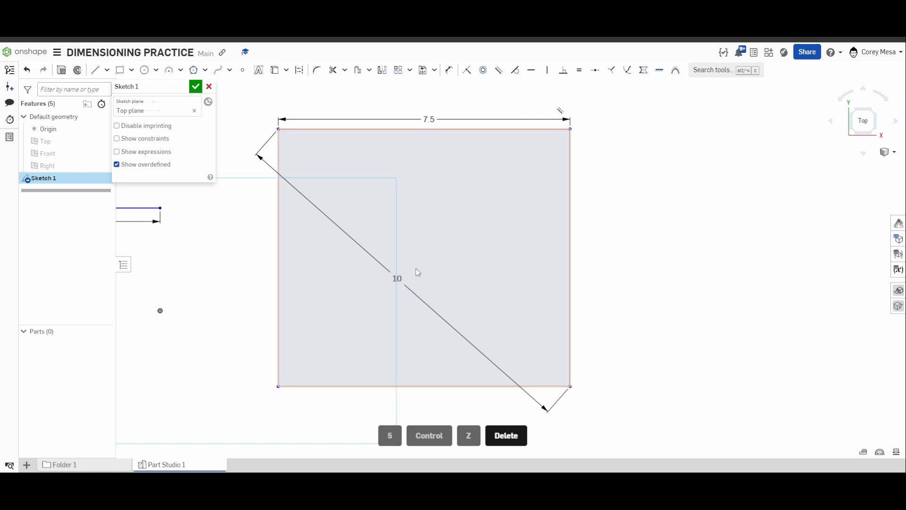
double_click(397, 279)
type("5")
key("Return")
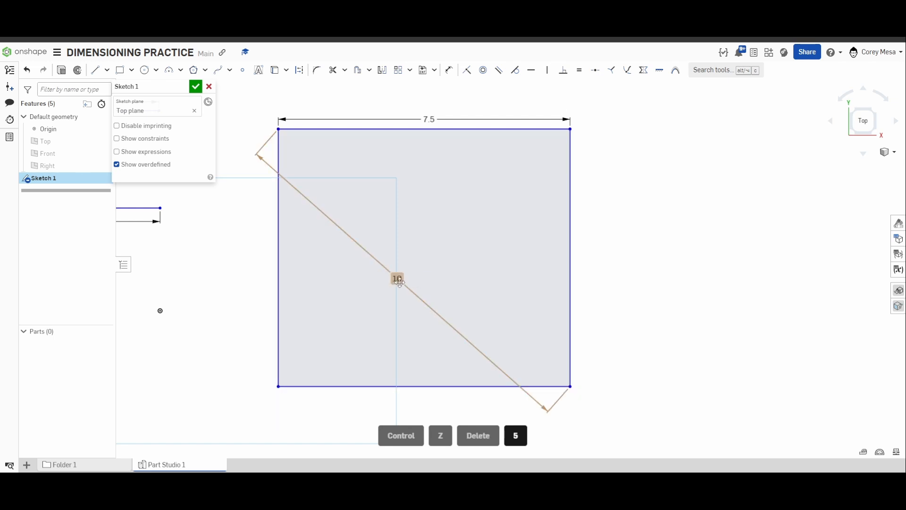
double_click(398, 281)
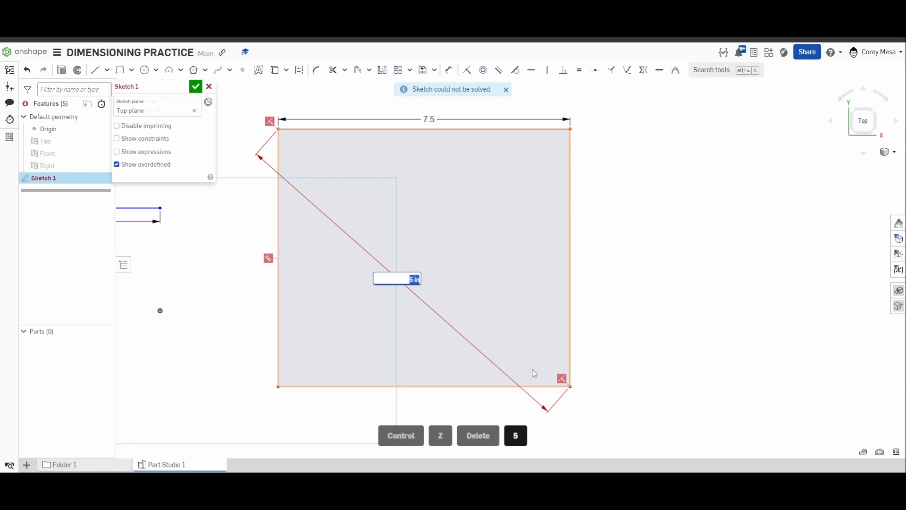
left_click(516, 366)
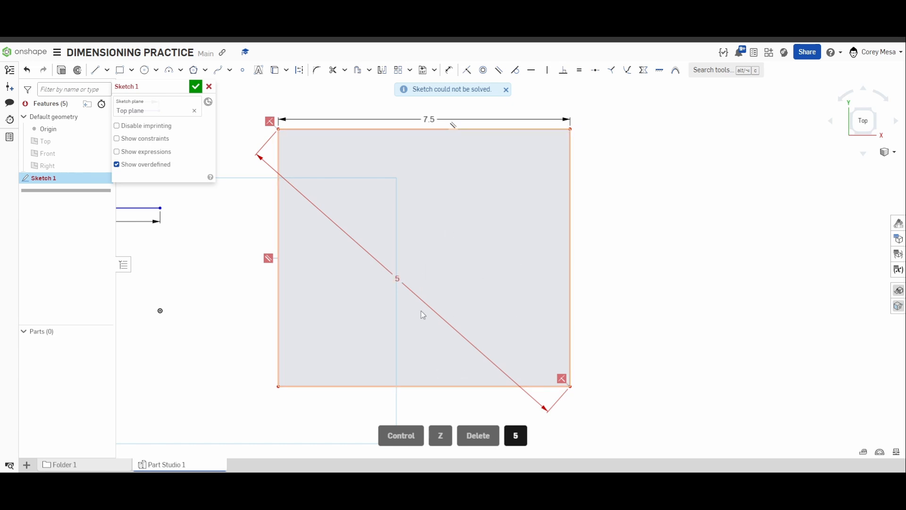
key("ctrl+z")
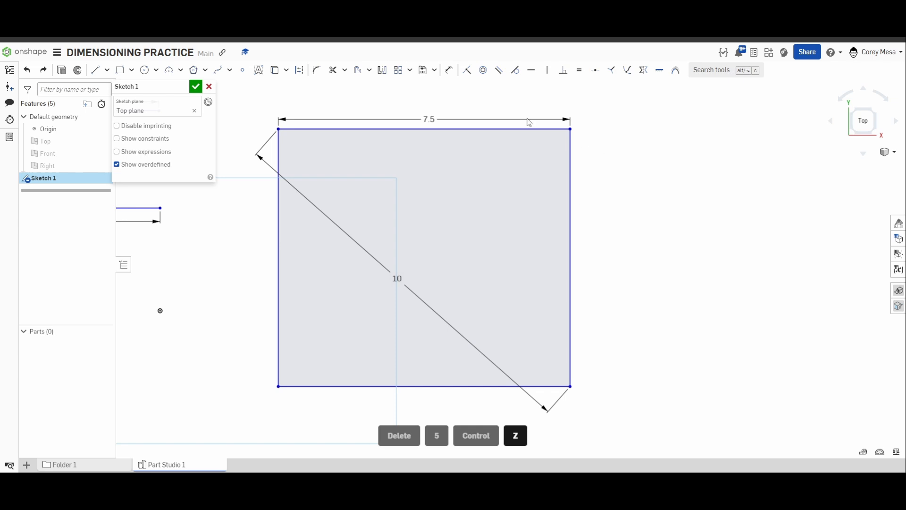
Try to set the rectangle's width dimension above the top edge to 10 in and undo it
double_click(423, 119)
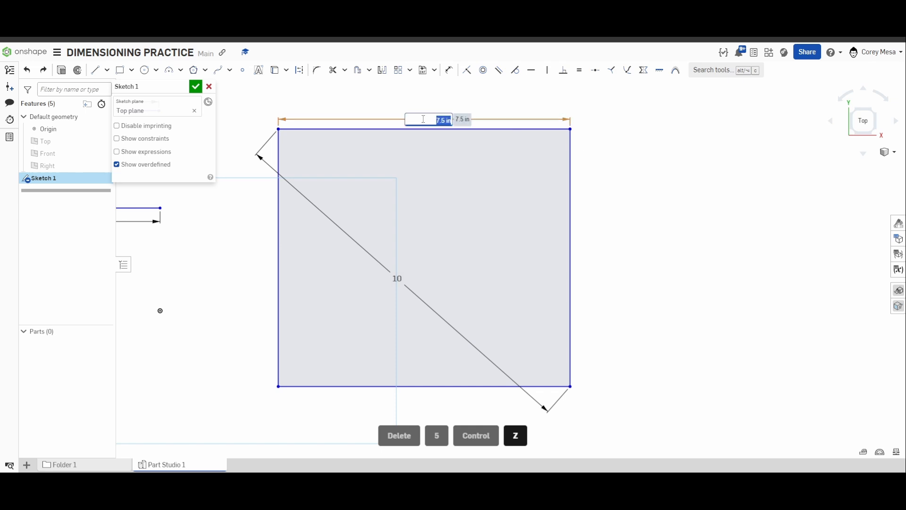
type("10")
key("Return")
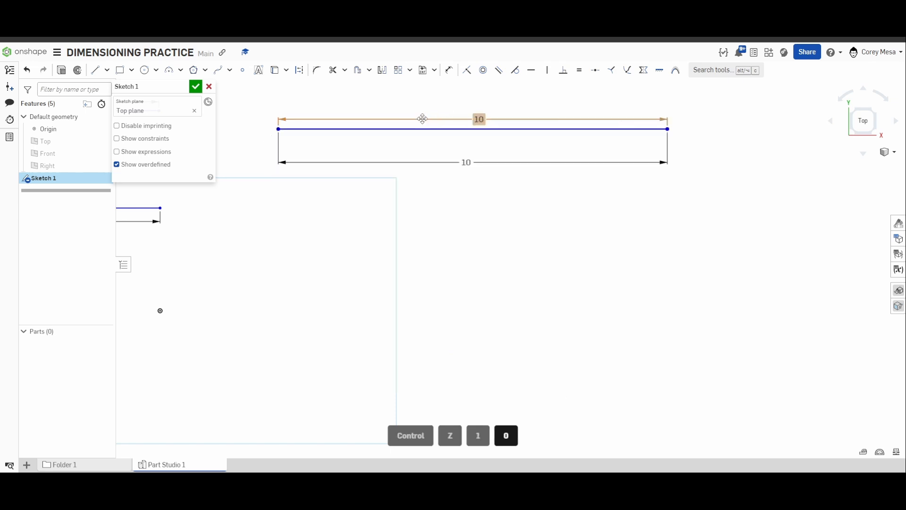
scroll(437, 116, "up", 5)
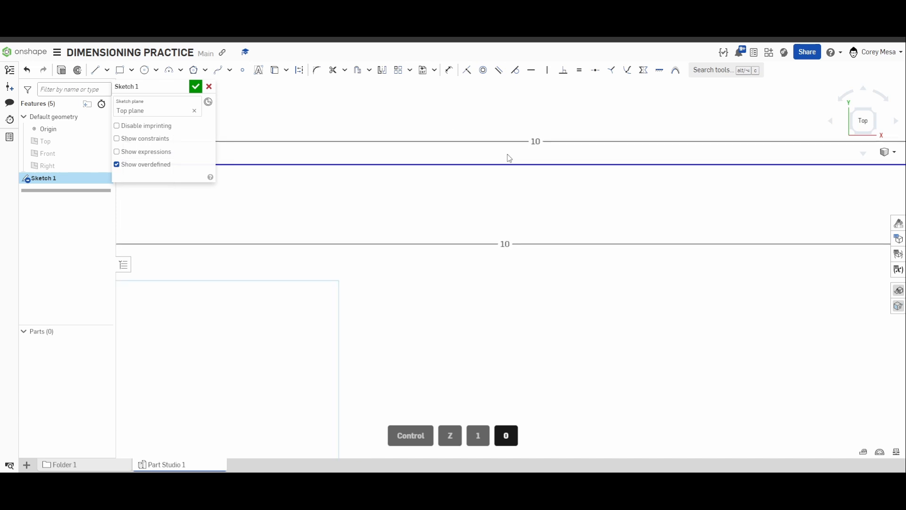
scroll(514, 151, "down", 5)
key("ctrl+z")
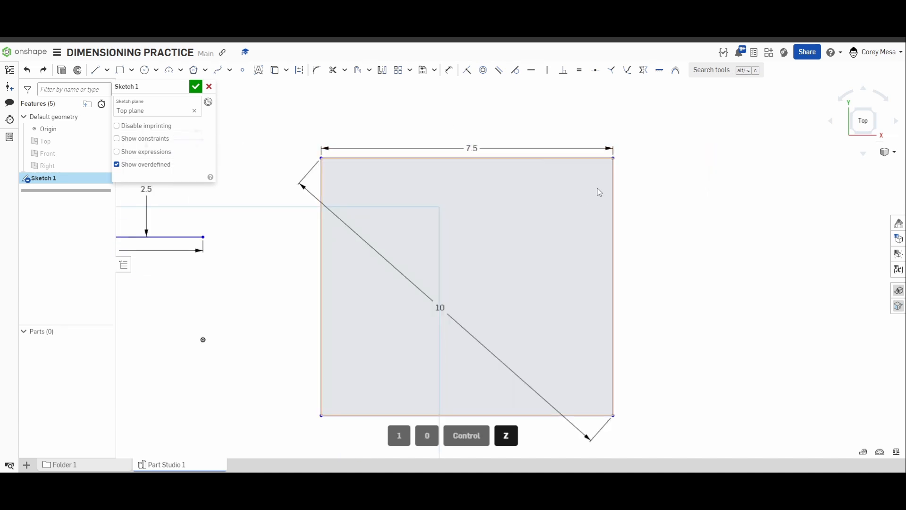
Set the rectangle's width dimension above the top edge to 8 in
key("8")
key("Return")
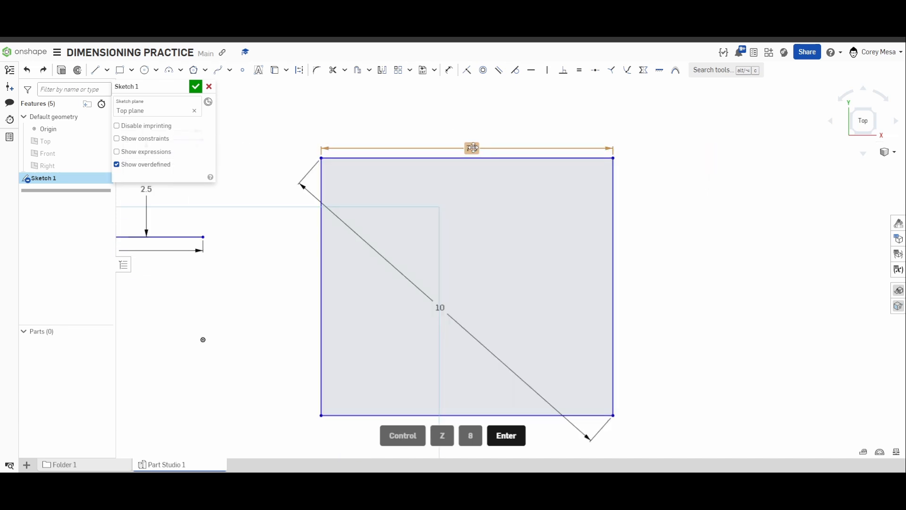
double_click(472, 148)
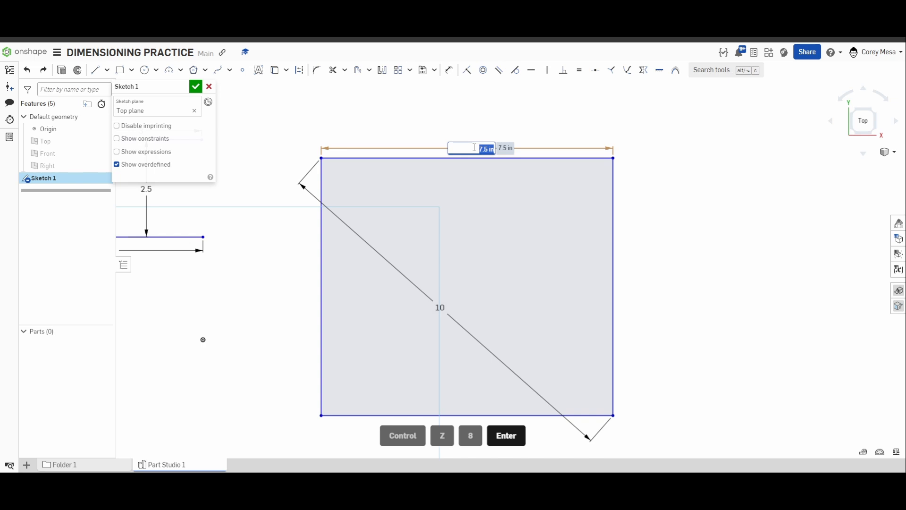
type("8")
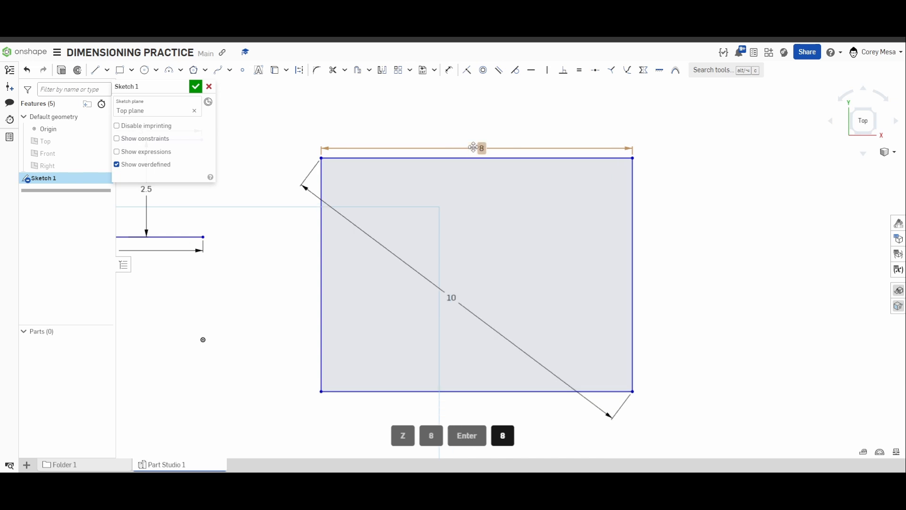
Sketch a circle about 6.7 in in diameter below and to the right of the rectangle
scroll(473, 148, "down", 5)
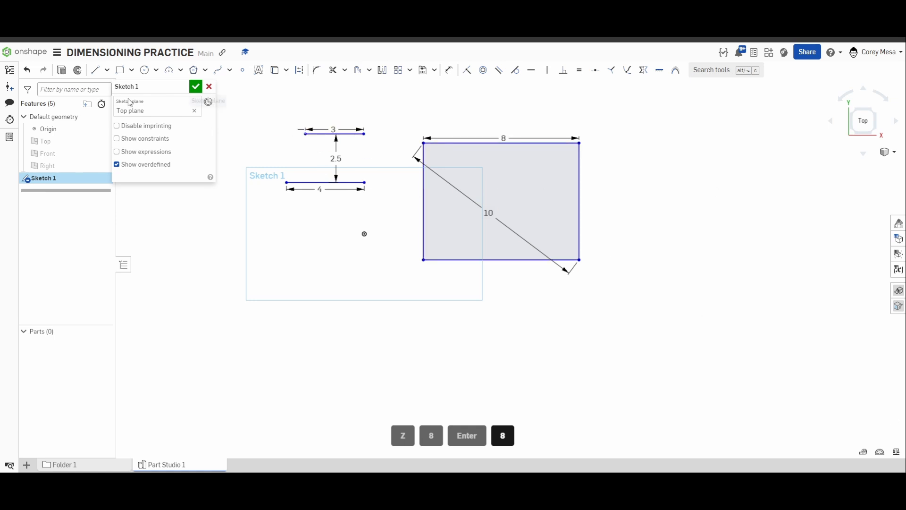
left_click(145, 70)
left_click(654, 330)
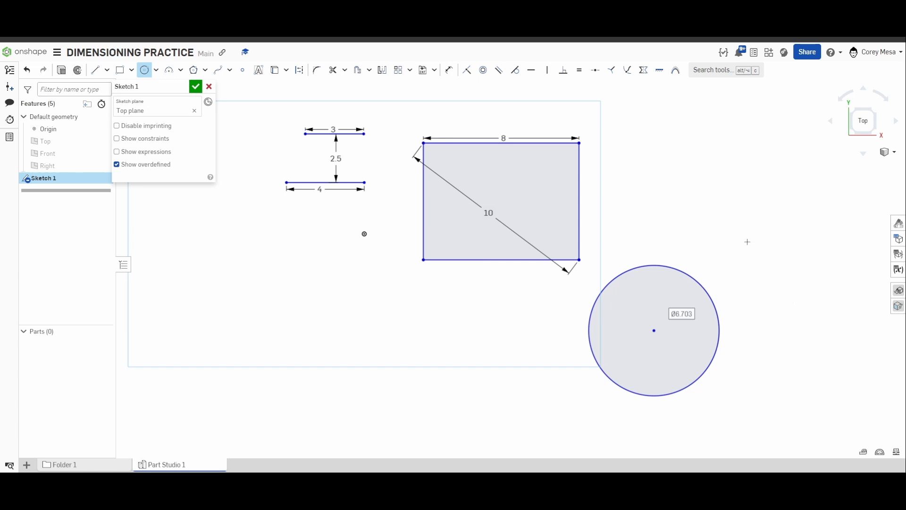
key("Escape")
scroll(736, 307, "up", 4)
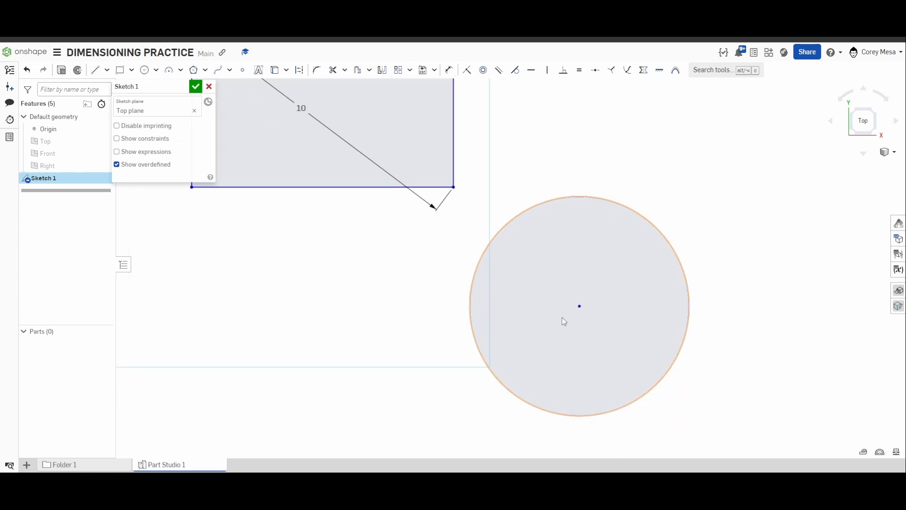
Dimension the circle's diameter outside its upper-right edge and set it to 6.5 in
left_click(449, 71)
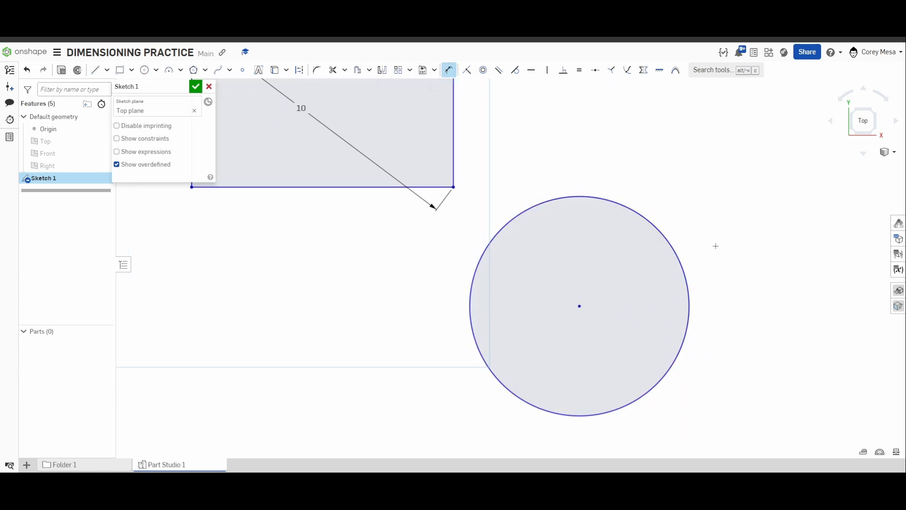
left_click(682, 269)
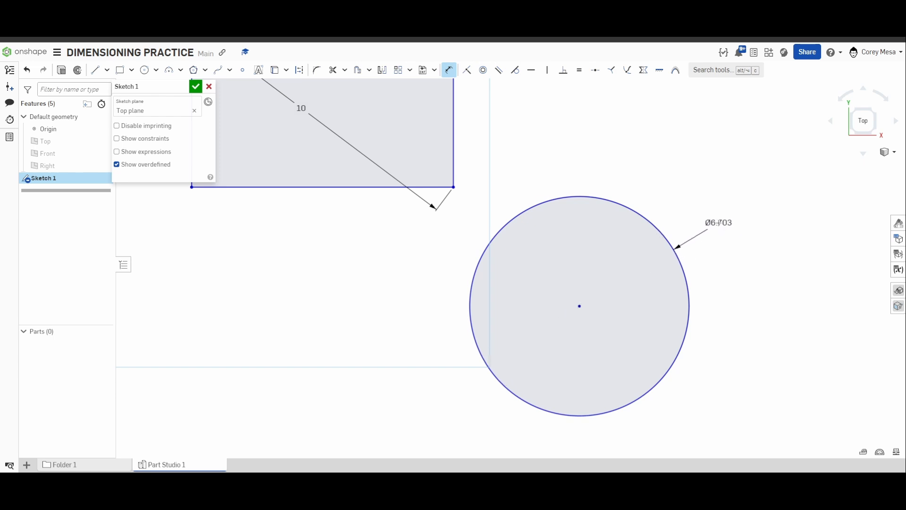
left_click(728, 210)
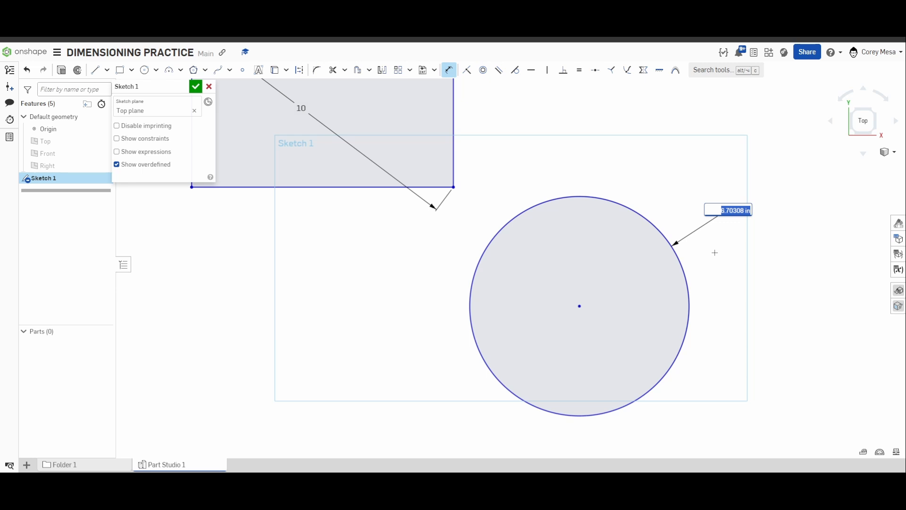
type("6.5")
key("Return")
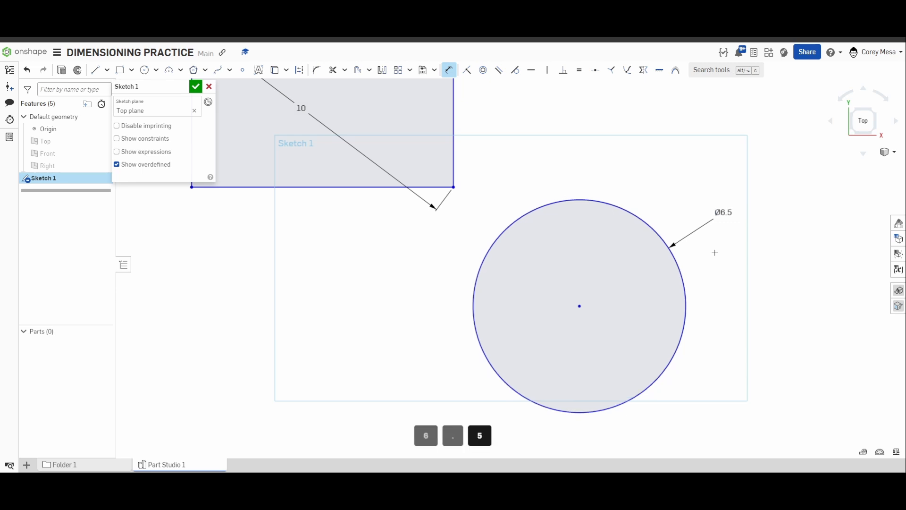
Add a second, driven diameter dimension across the inside of the circle
left_click(611, 203)
left_click(599, 361)
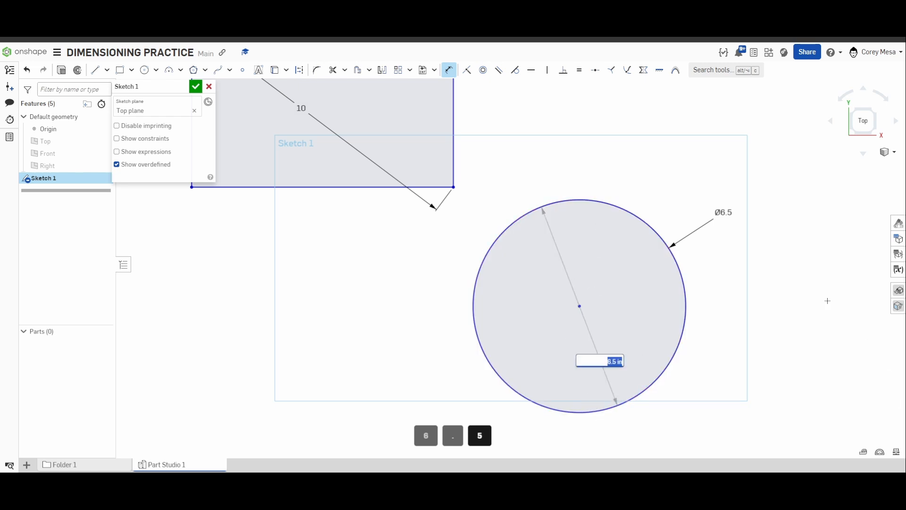
key("Return")
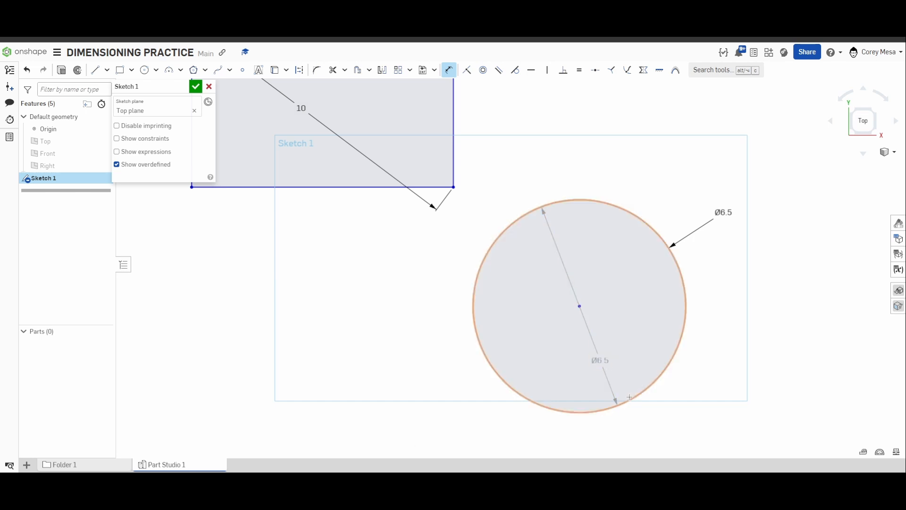
Dimension the horizontal distance from the origin to the circle's centre below the geometry and set it to 15 in
scroll(610, 398, "up", 2)
middle_click_drag(738, 368, 672, 368)
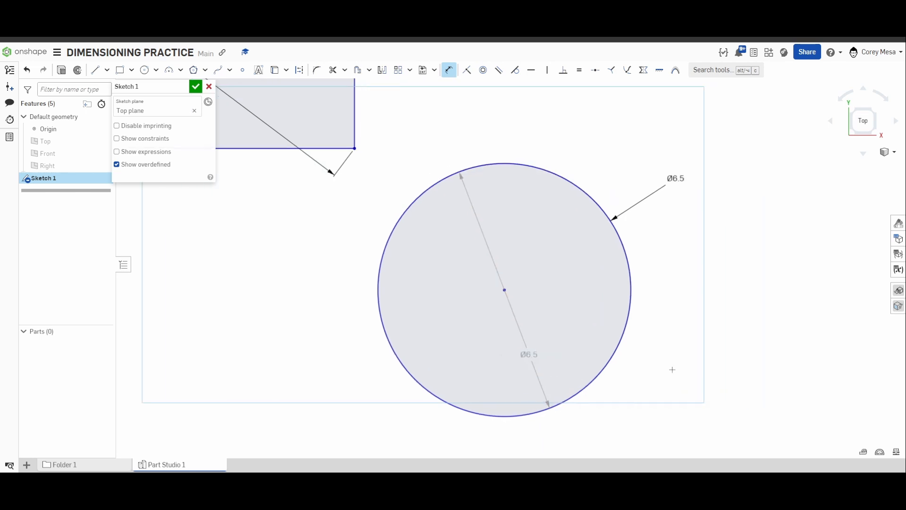
scroll(739, 250, "down", 3)
middle_click_drag(746, 278, 584, 251)
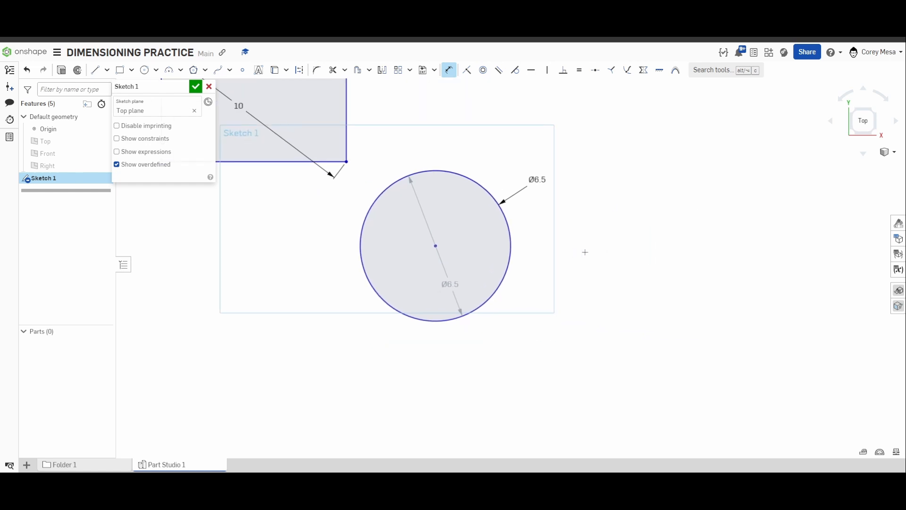
scroll(726, 305, "down", 3)
mouse_move(682, 303)
middle_mouse_down()
mouse_move(692, 329)
mouse_move(781, 334)
middle_mouse_up()
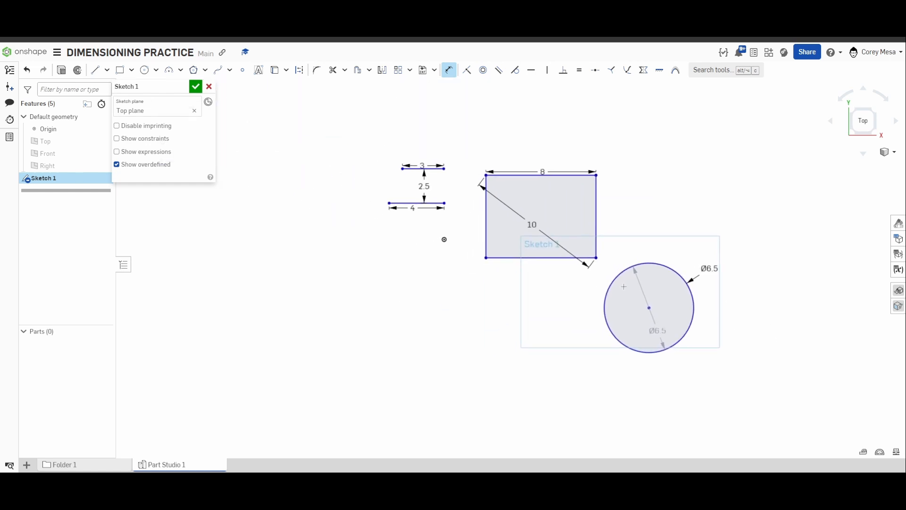
scroll(624, 287, "up", 1)
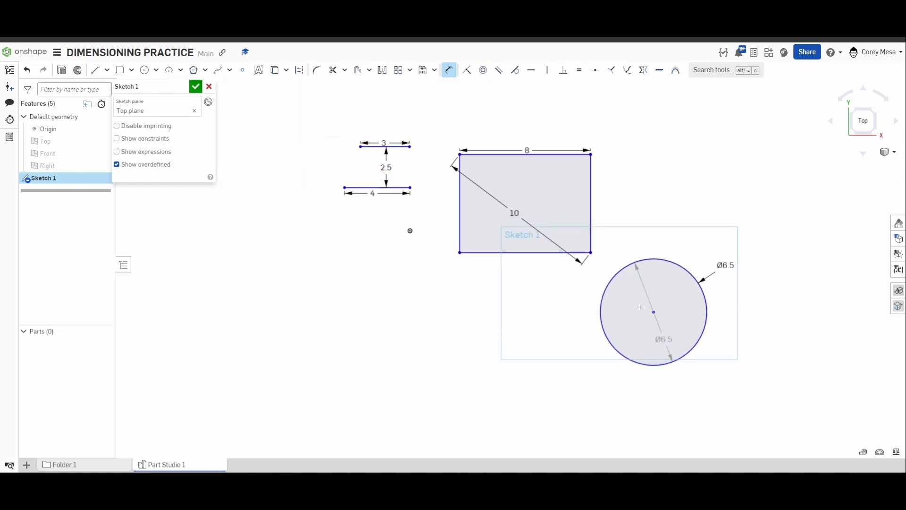
left_click(410, 230)
left_click(654, 312)
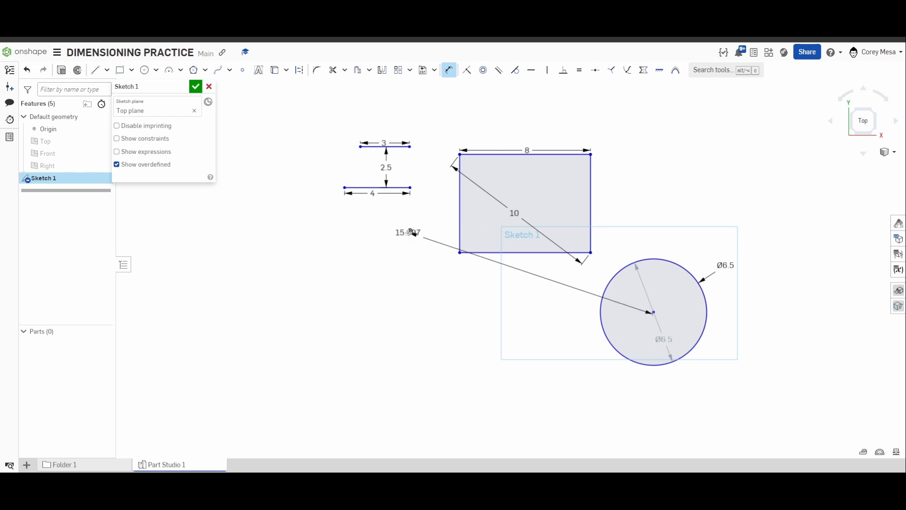
left_click(535, 369)
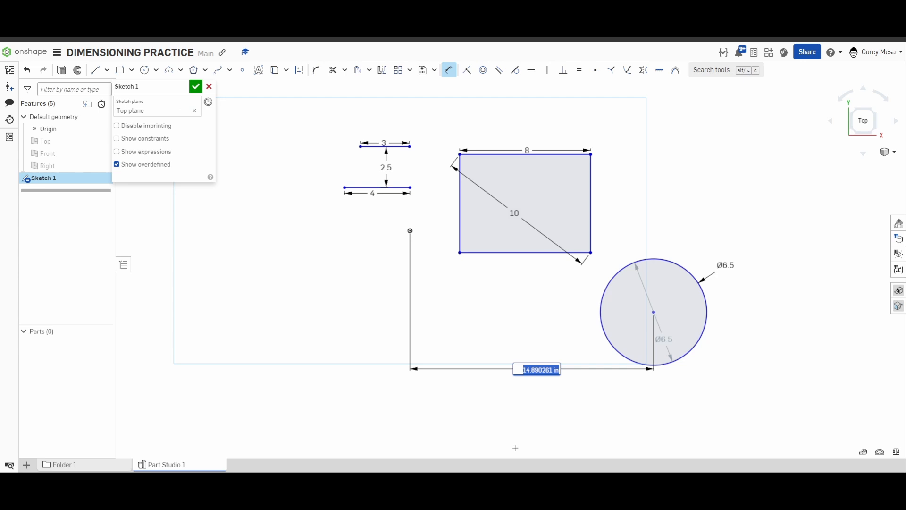
type("15")
key("Return")
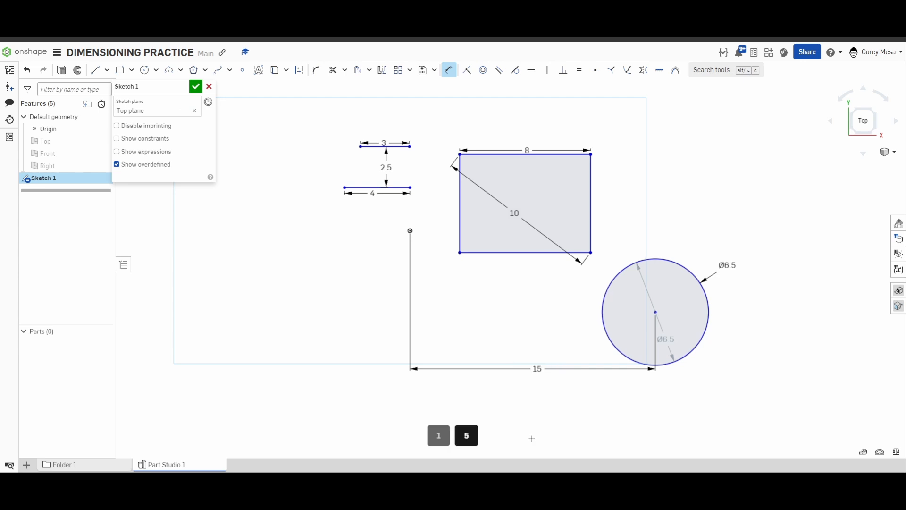
Dimension the vertical distance between the origin and the circle's centre and set it to 5 in
left_click(409, 232)
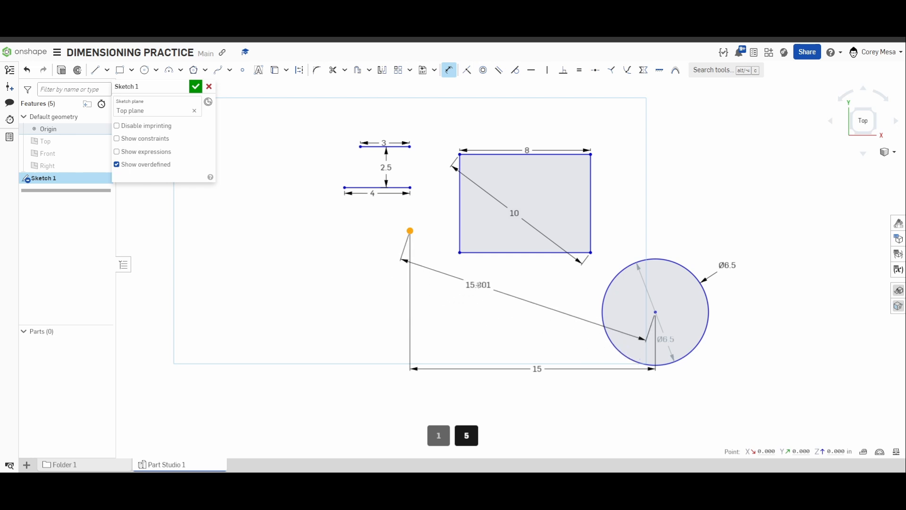
scroll(479, 285, "up", 3)
mouse_move(501, 273)
middle_mouse_down()
mouse_move(469, 345)
mouse_move(455, 354)
middle_mouse_up()
scroll(455, 346, "down", 3)
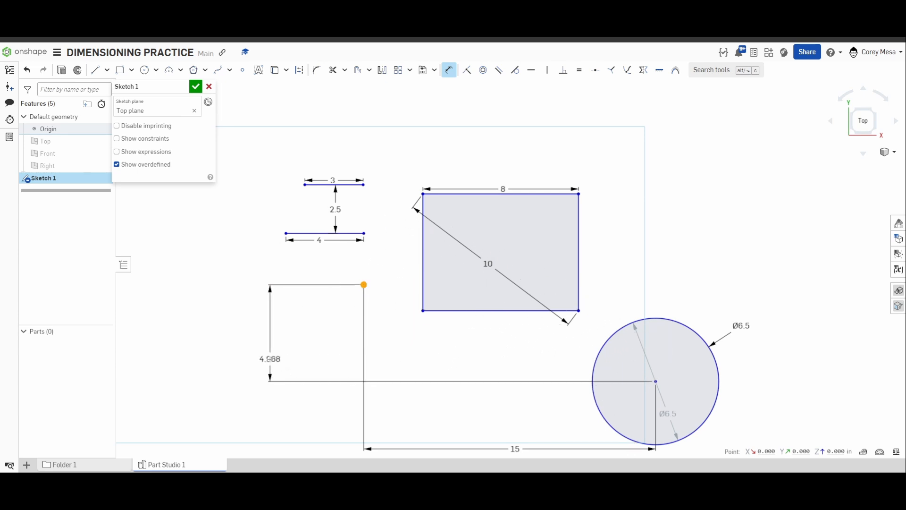
scroll(325, 389, "up", 2)
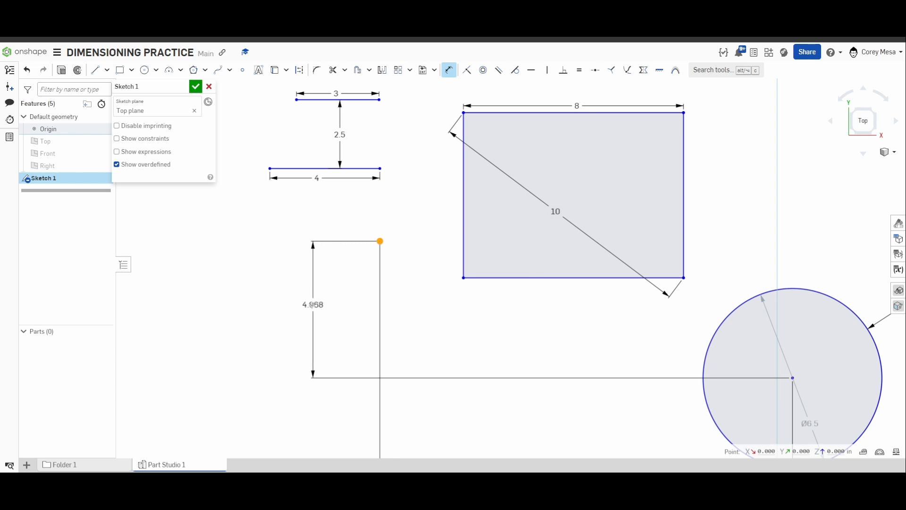
left_click(312, 305)
scroll(500, 302, "down", 2)
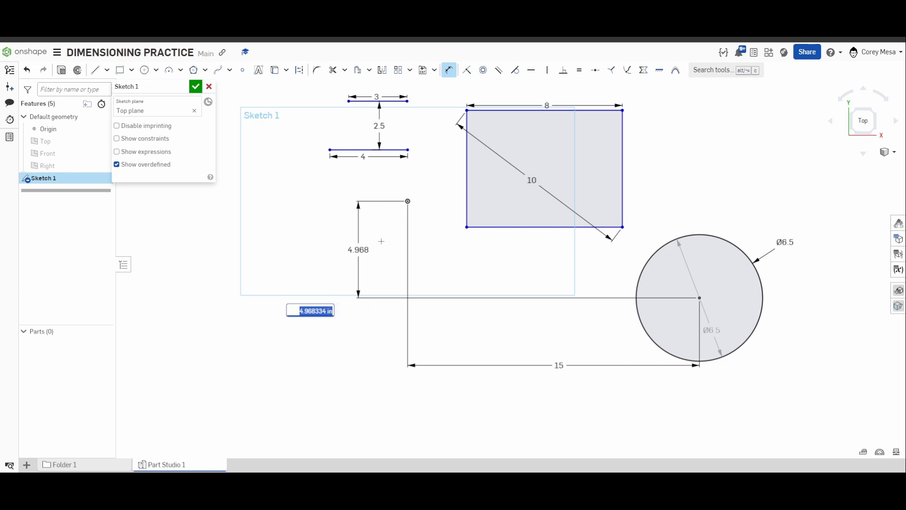
type("5")
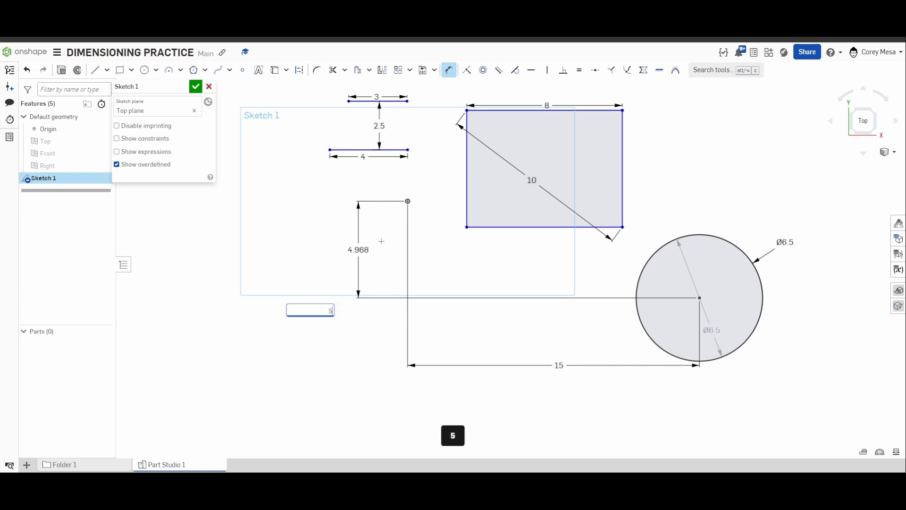
key("Return")
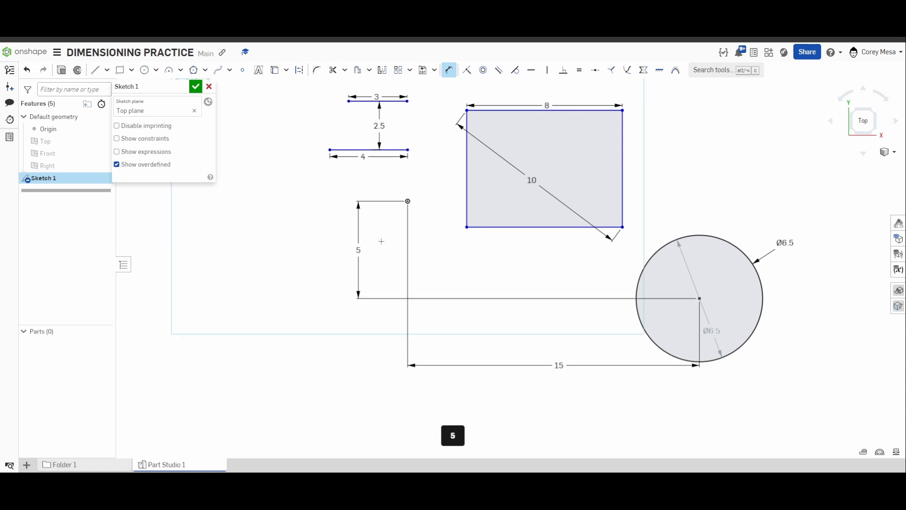
Flip the circle to the opposite side of the origin by setting its horizontal centre distance to -15 in
scroll(668, 369, "down", 3)
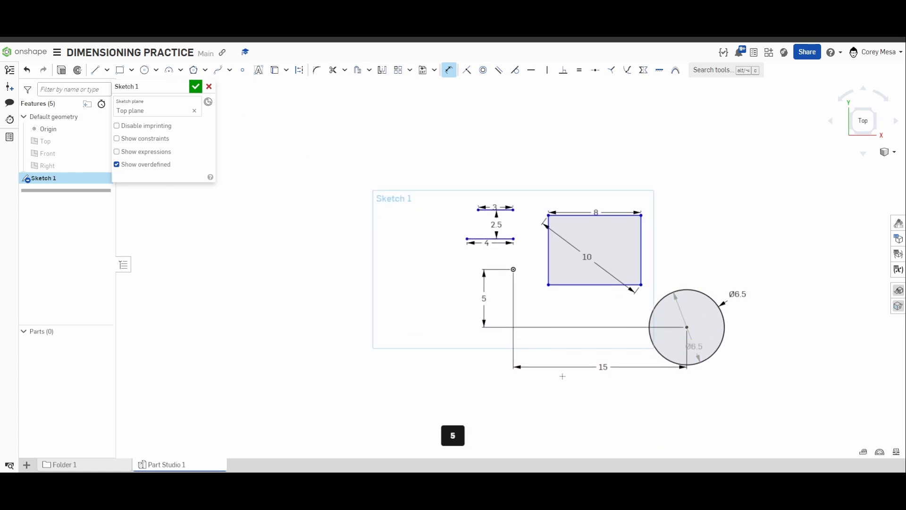
double_click(600, 368)
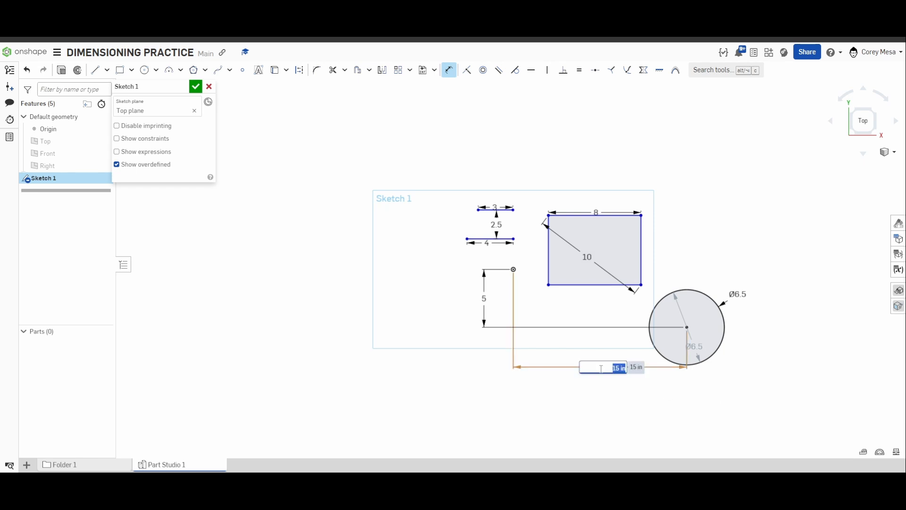
type("-15")
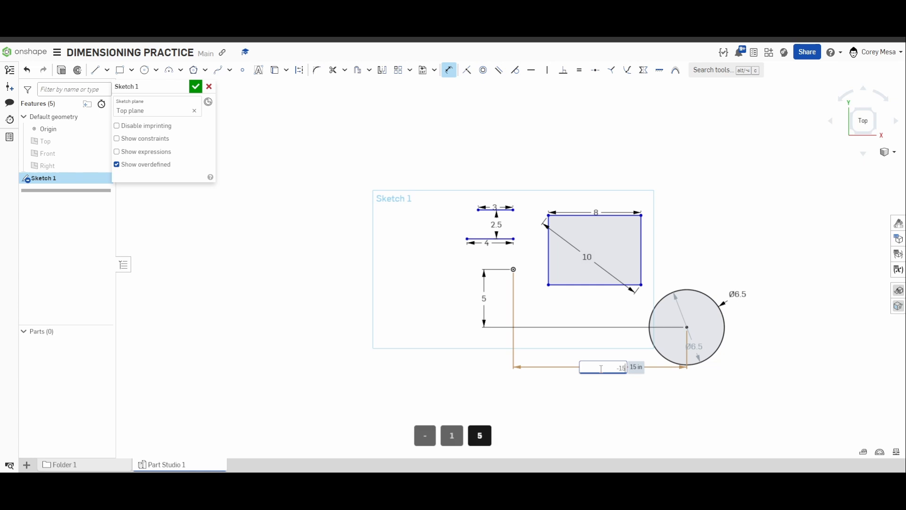
key("Return")
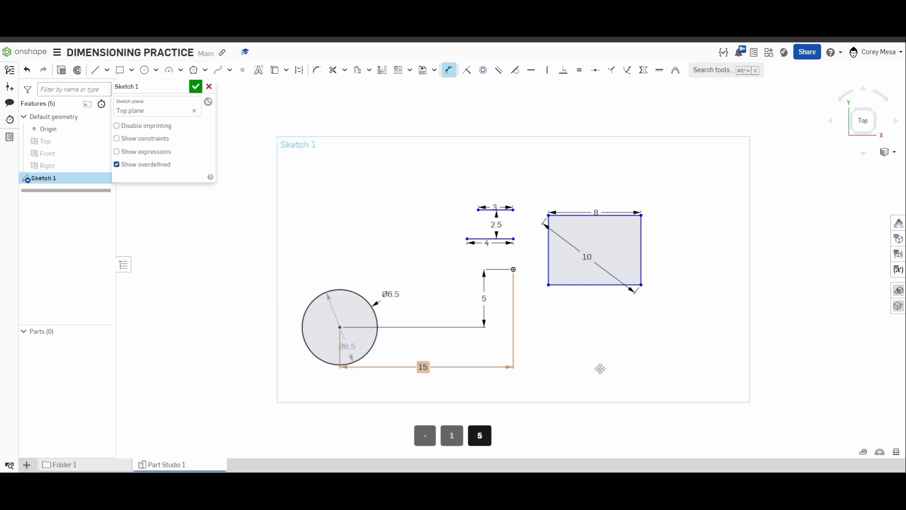
middle_click_drag(411, 370, 493, 373)
scroll(493, 373, "up", 5)
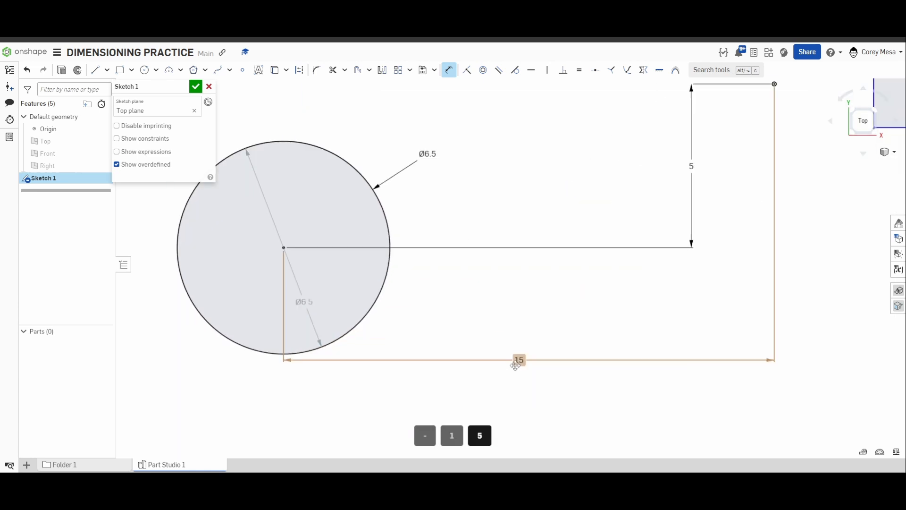
scroll(625, 208, "down", 3)
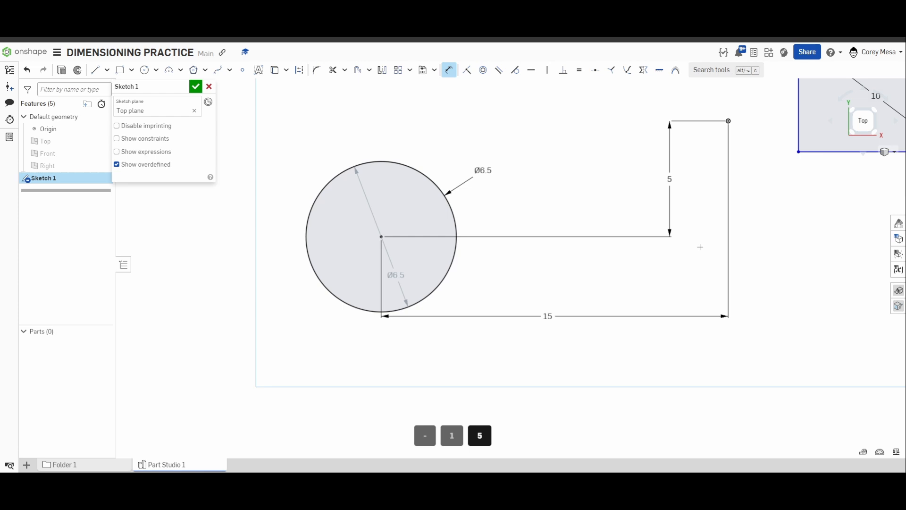
Sketch a horizontal line about 7.6 in long above the circle, with a connected vertical line rising from its right end
scroll(656, 294, "down", 5)
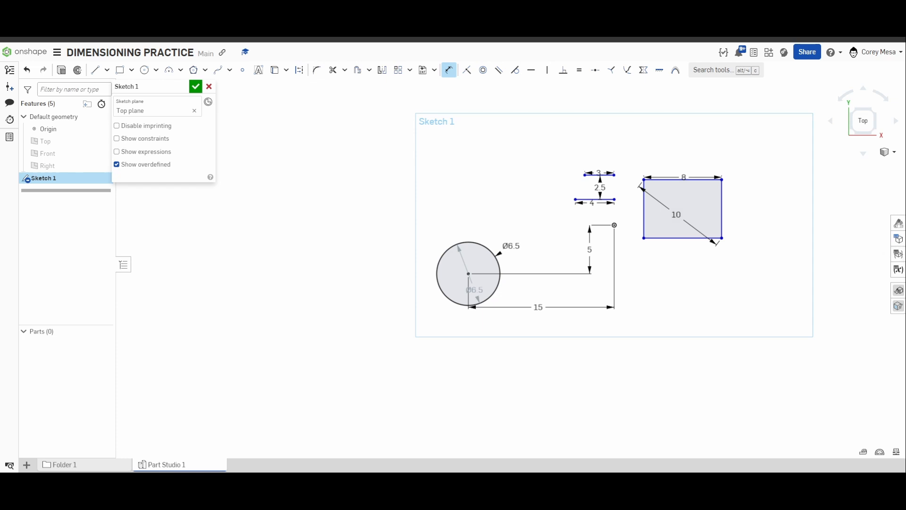
middle_click_drag(612, 232, 550, 309)
scroll(459, 275, "up", 3)
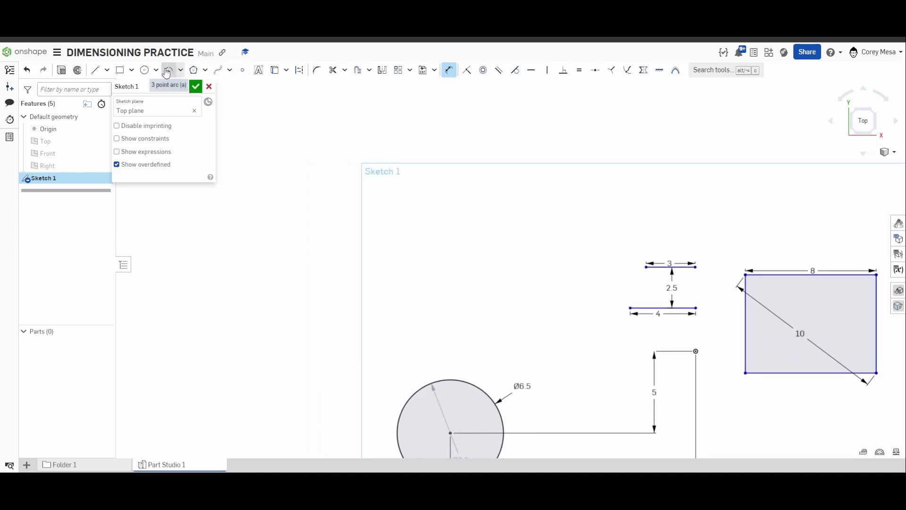
left_click(94, 70)
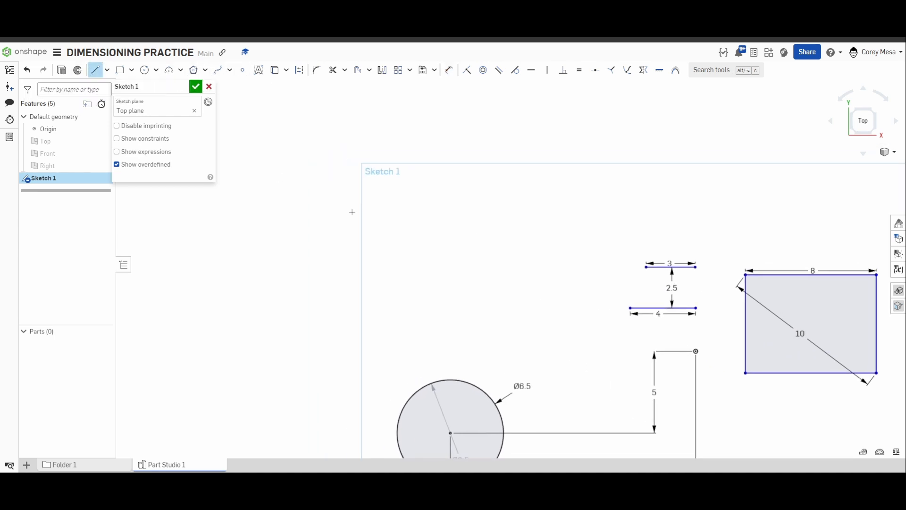
left_click(343, 225)
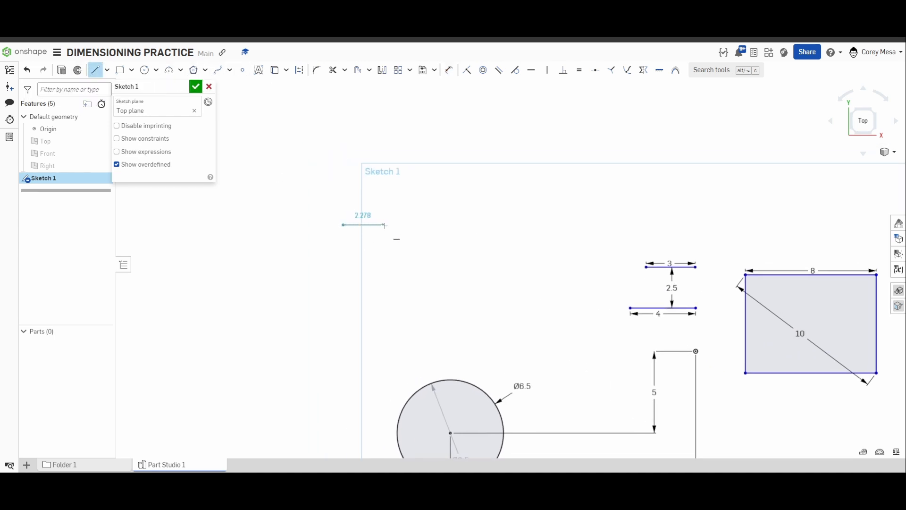
left_click(468, 226)
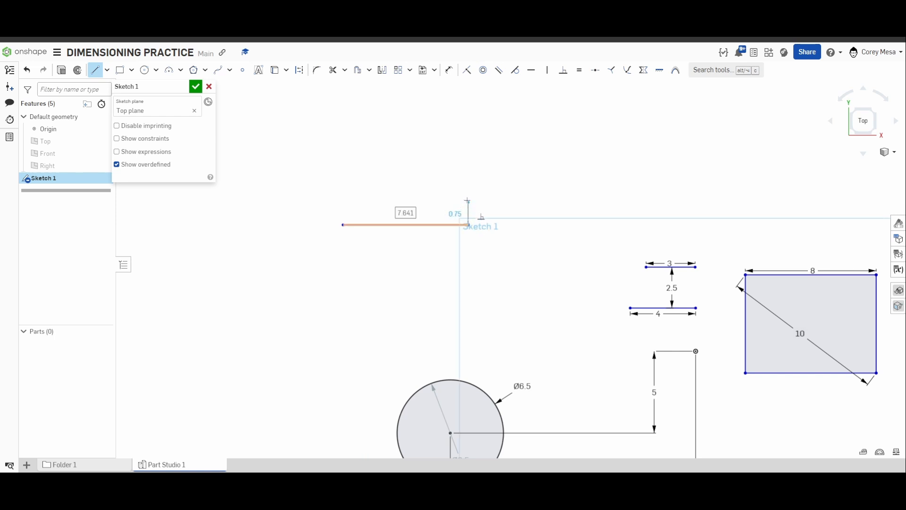
left_click(469, 150)
key("Escape")
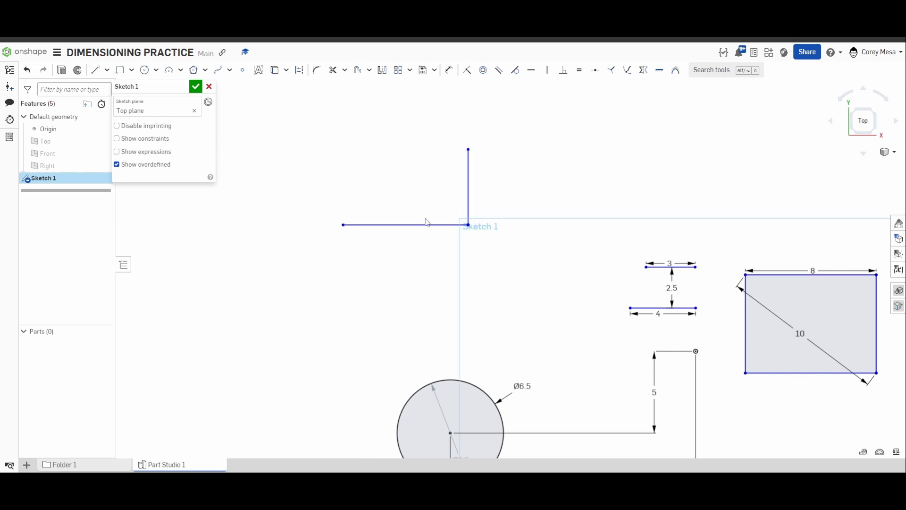
Add a driven angle dimension in the inner corner between the new horizontal and vertical lines
key("d")
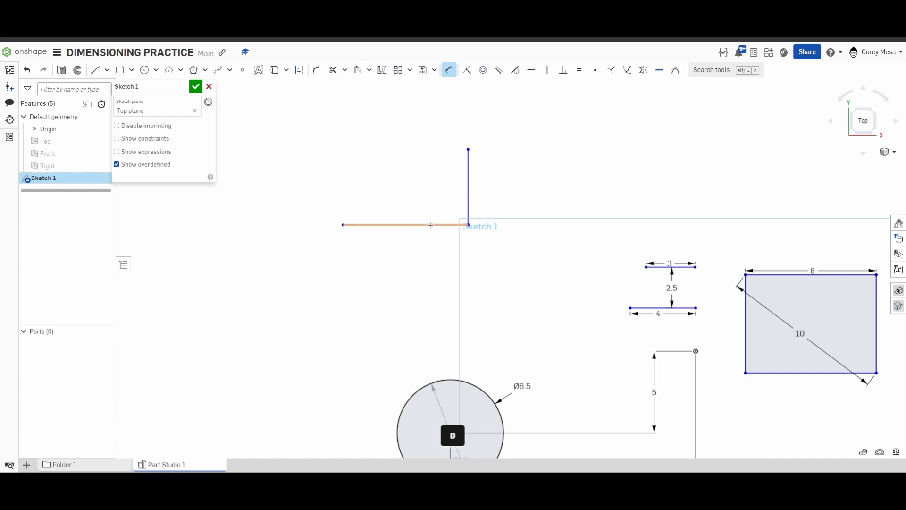
left_click(430, 225)
left_click(468, 186)
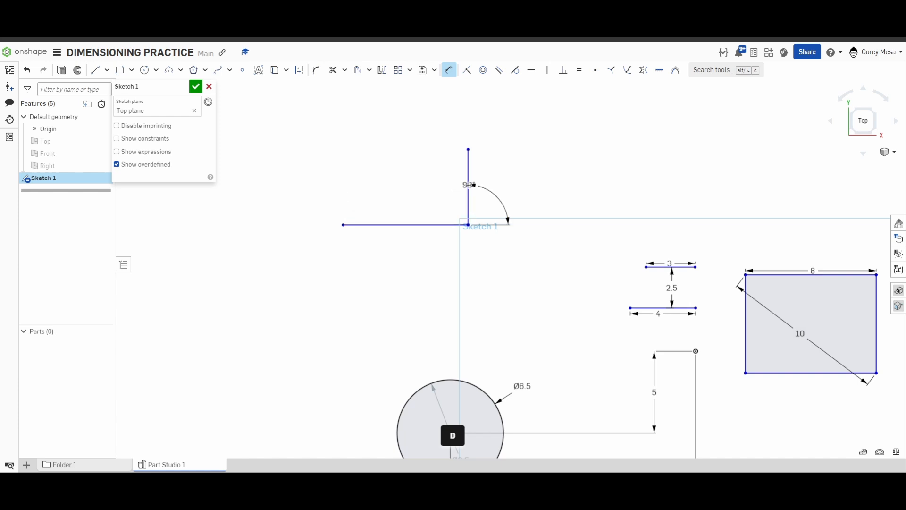
left_click(424, 190)
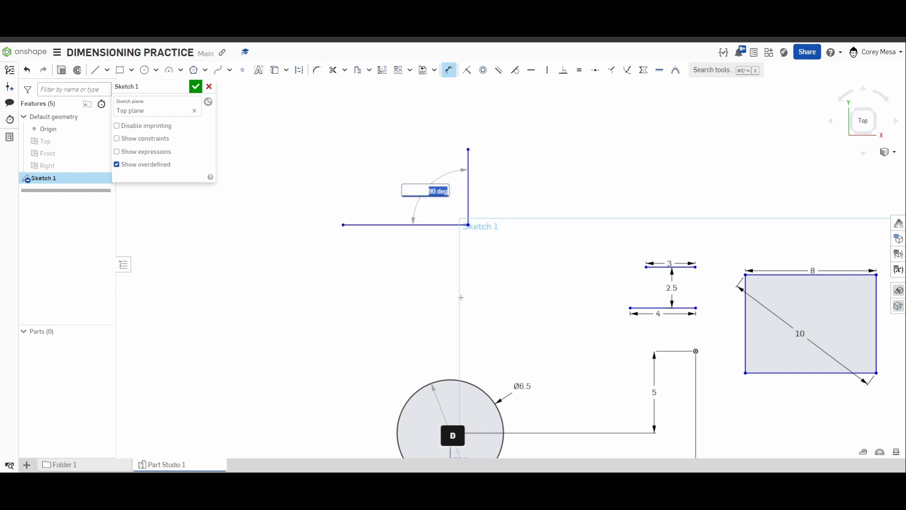
key("Return")
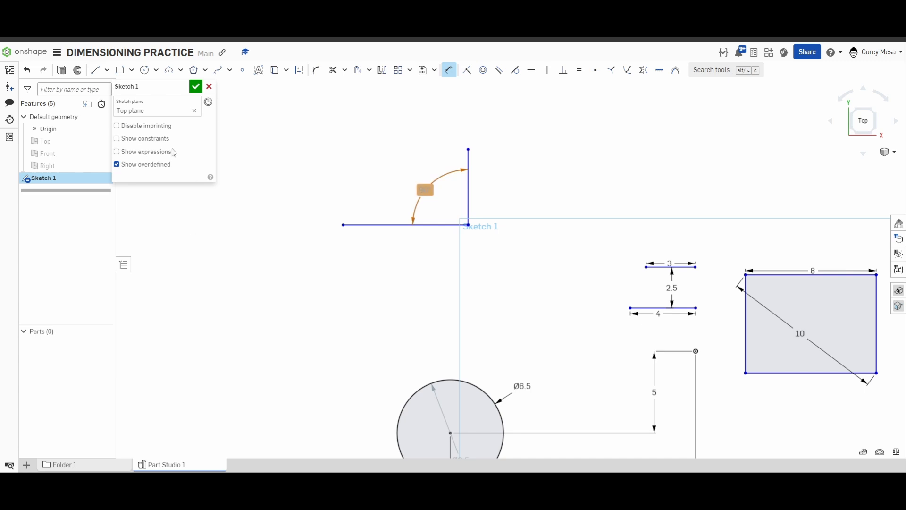
Show the sketch constraints and examine those on the right-angled line pair, including the horizontal line's constraint
left_click(117, 138)
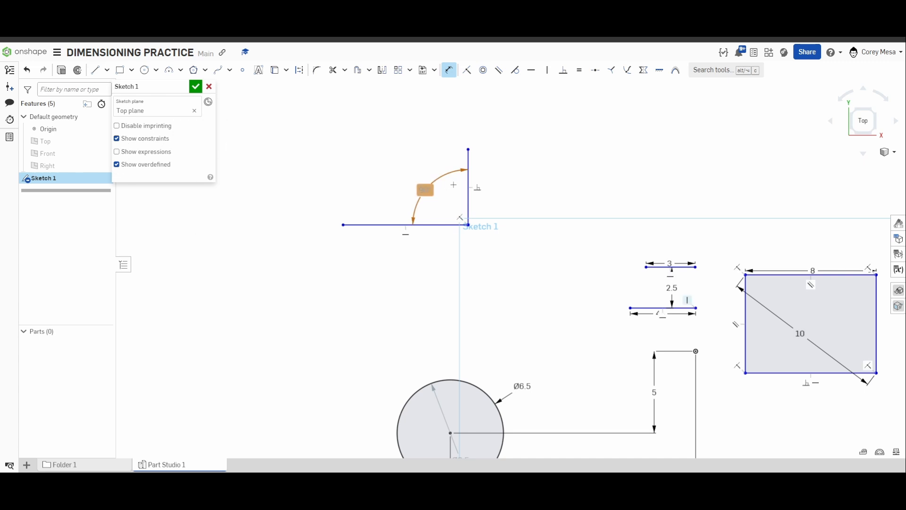
scroll(472, 186, "up", 3)
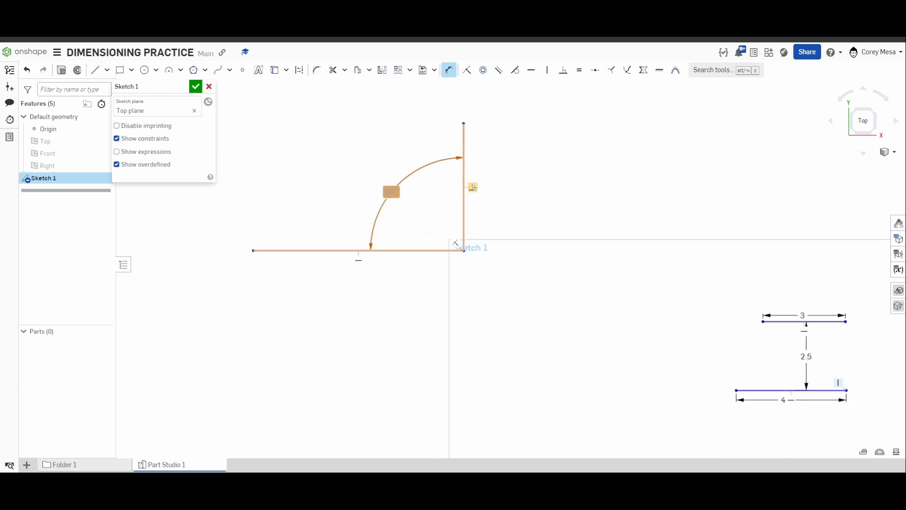
key("Escape")
left_click(359, 262)
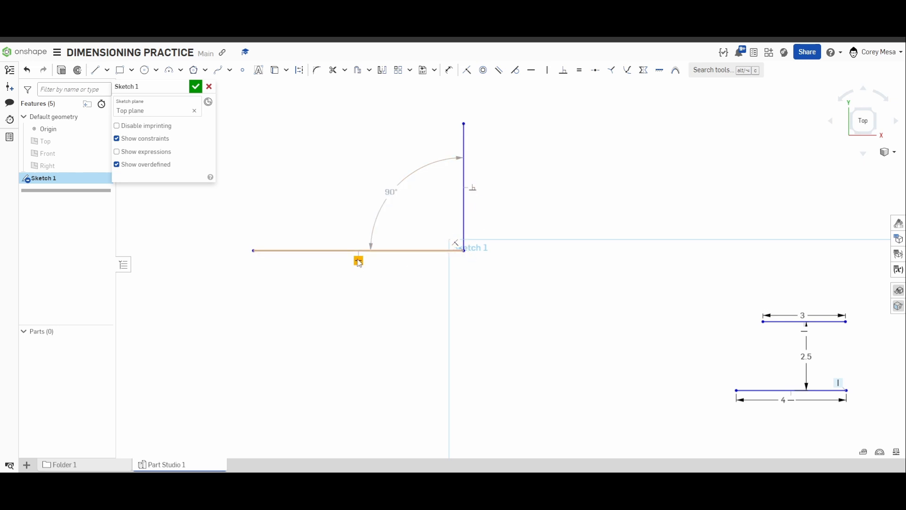
Sketch a horizontal line about 7.15 in long above the right-angled pair, with a connected line about 3.8 in long slanting up from its right end
scroll(413, 343, "down", 3)
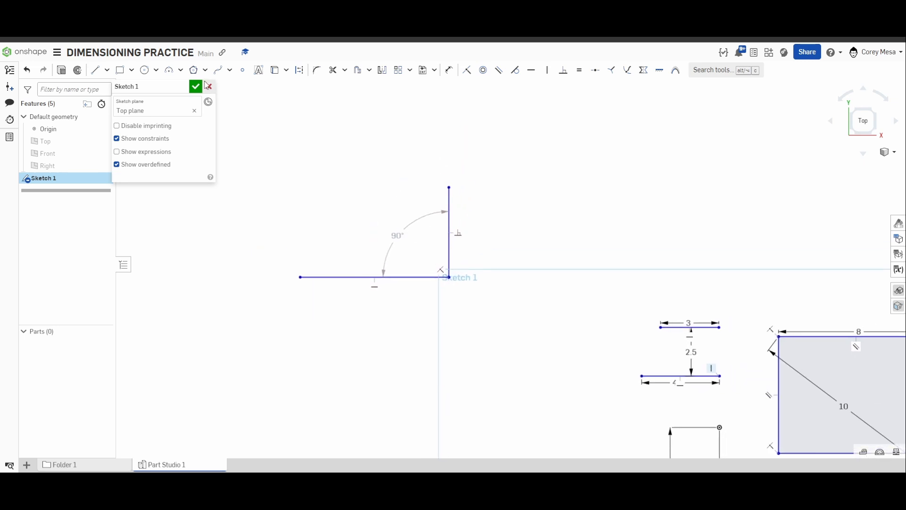
left_click(103, 73)
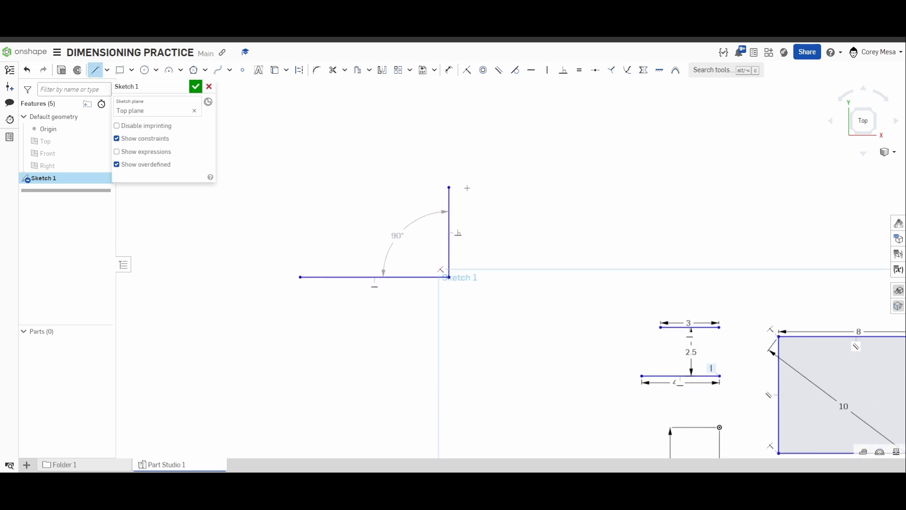
left_click(315, 157)
left_click(453, 157)
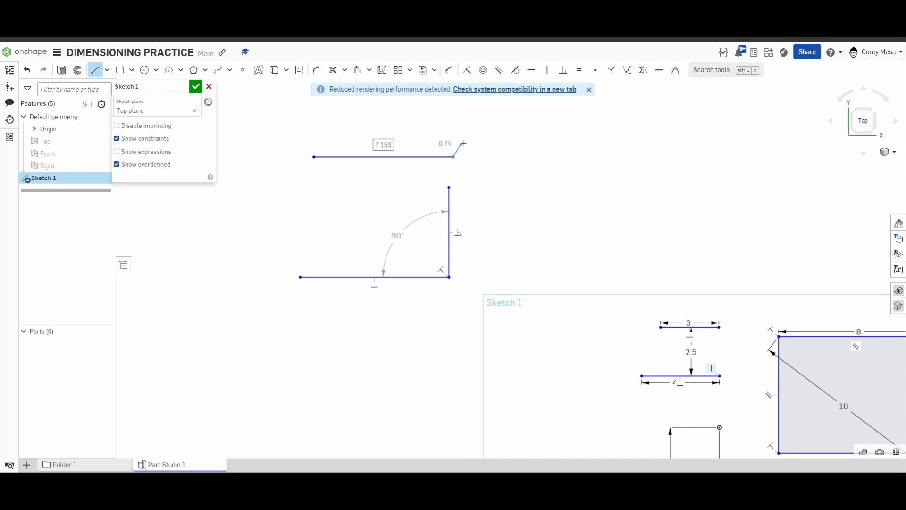
left_click(513, 114)
key("Escape")
scroll(413, 196, "up", 3)
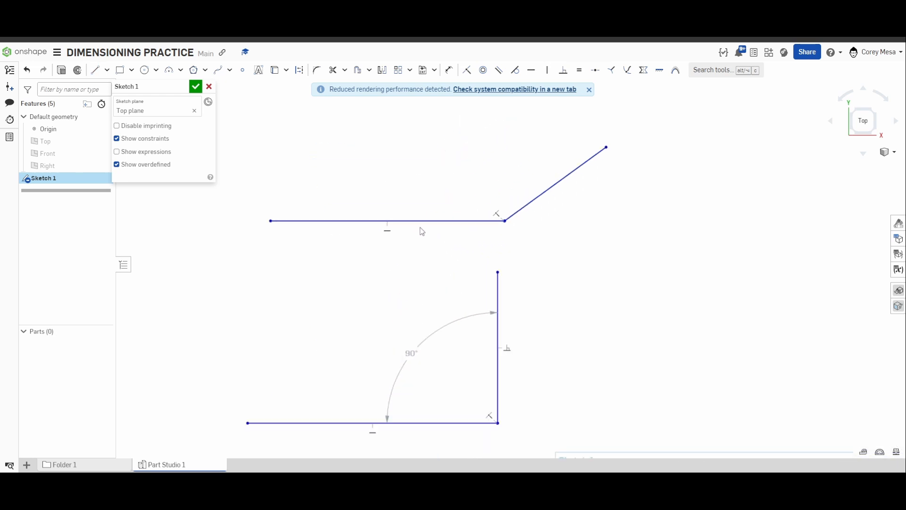
Dimension the angle between the slanted line and the horizontal line's extension and set it to 45°
left_click(448, 69)
left_click(589, 90)
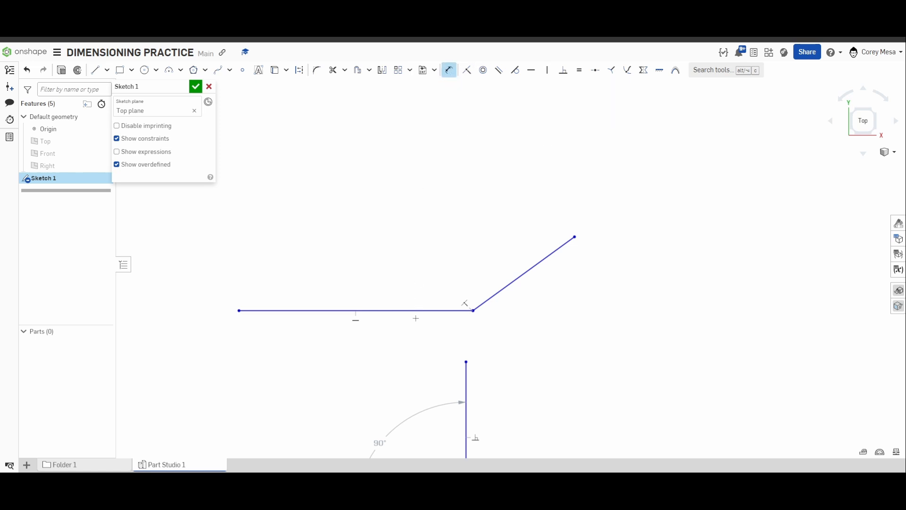
left_click(416, 312)
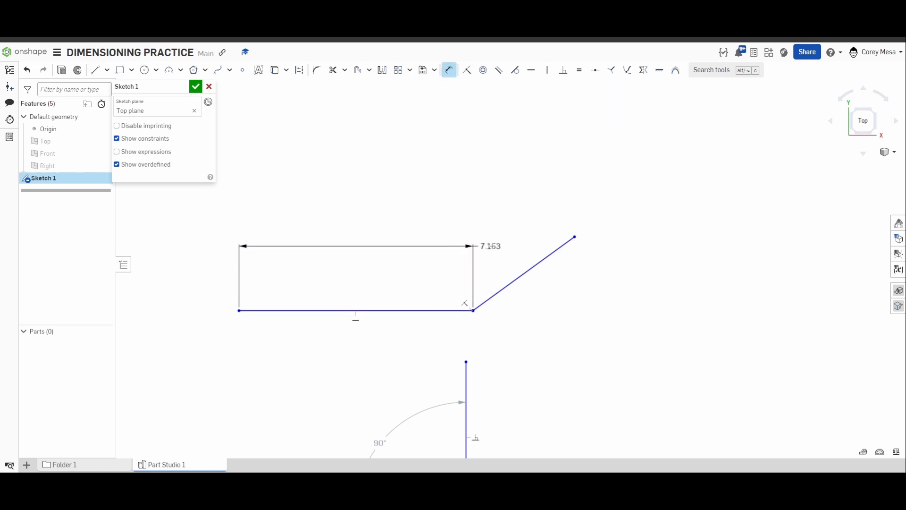
left_click(541, 261)
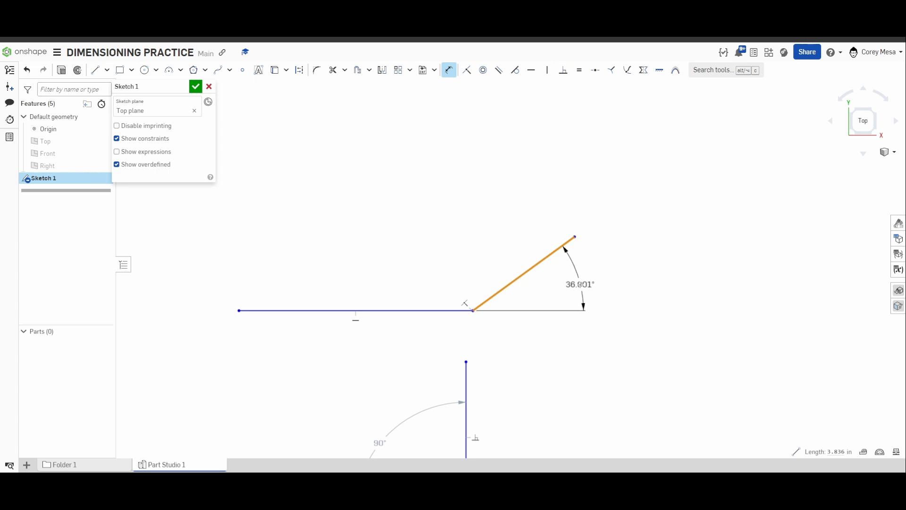
left_click(580, 285)
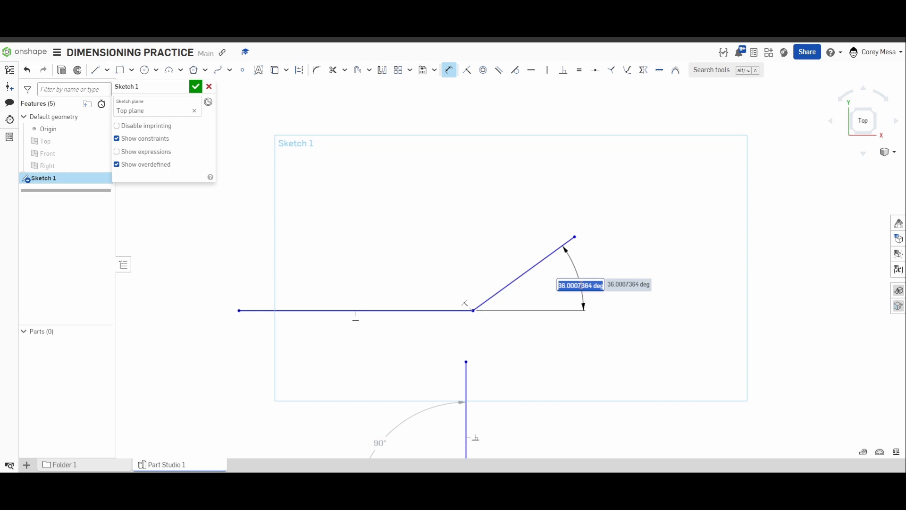
type("45")
key("Return")
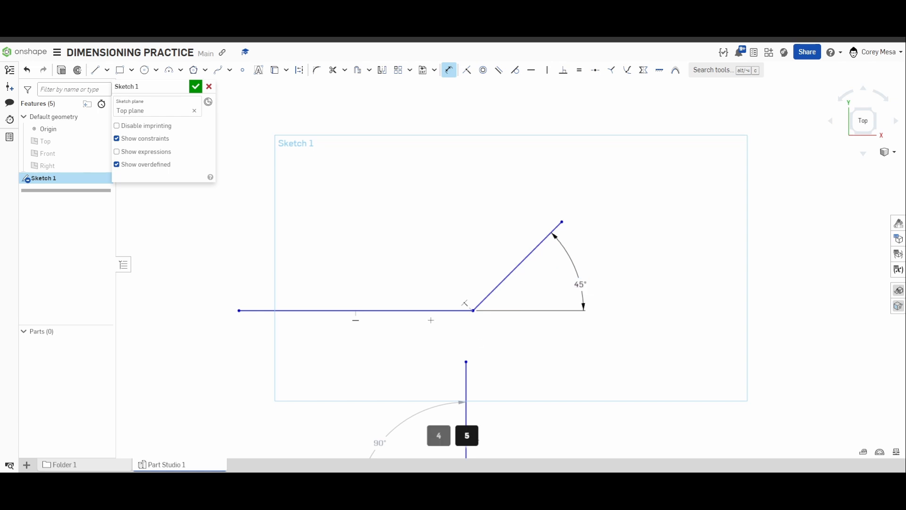
Add driven angle dimensions for the obtuse angle above and the reflex angle below the connected horizontal and slanted lines
left_click(461, 310)
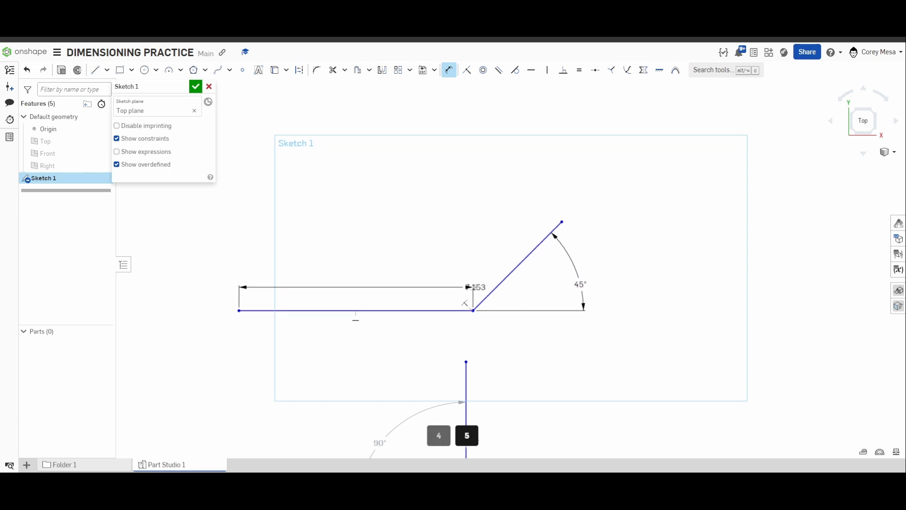
left_click(504, 273)
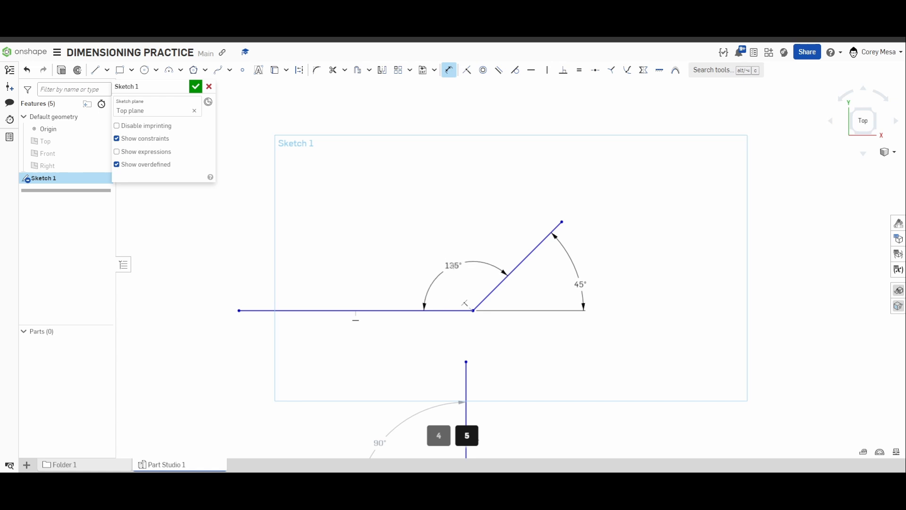
left_click(452, 266)
key("Return")
left_click(414, 310)
left_click(490, 294)
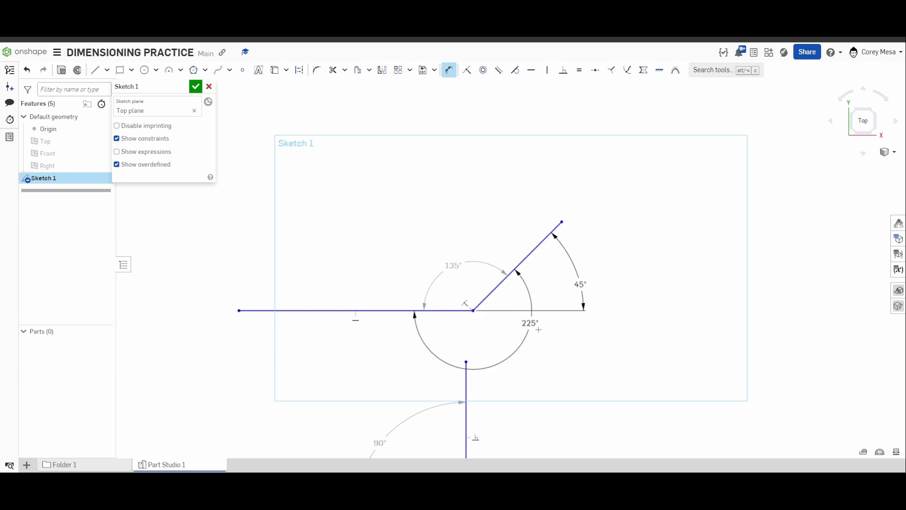
left_click(455, 345)
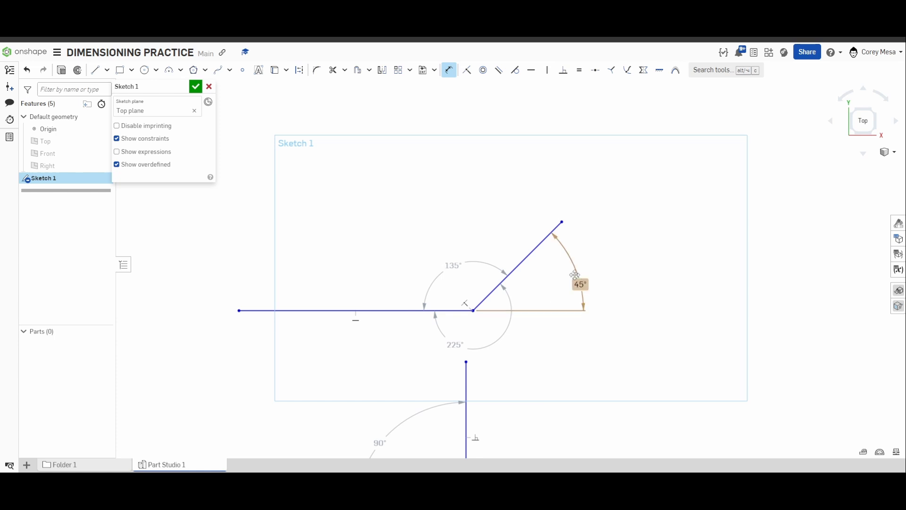
Set the angle between the slanted line and the horizontal line's extension to 65°
left_click(582, 284)
double_click(582, 284)
type("6")
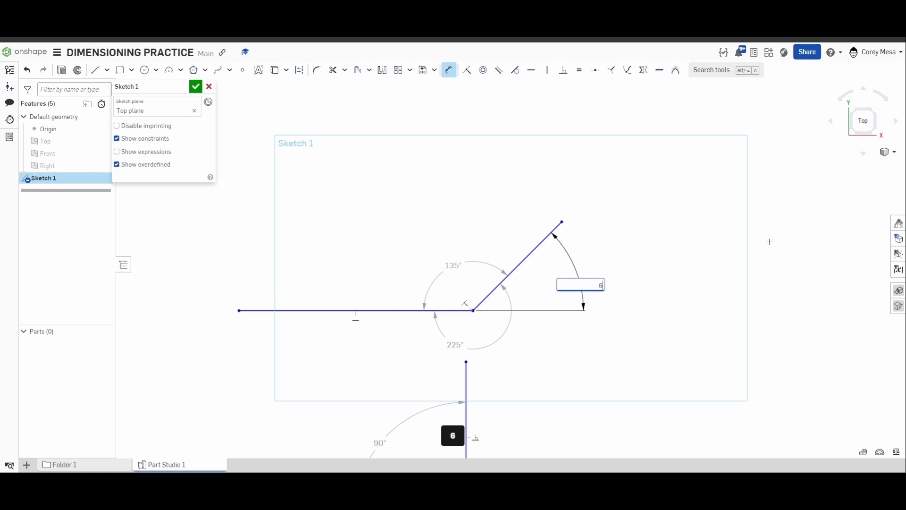
type("5")
key("Return")
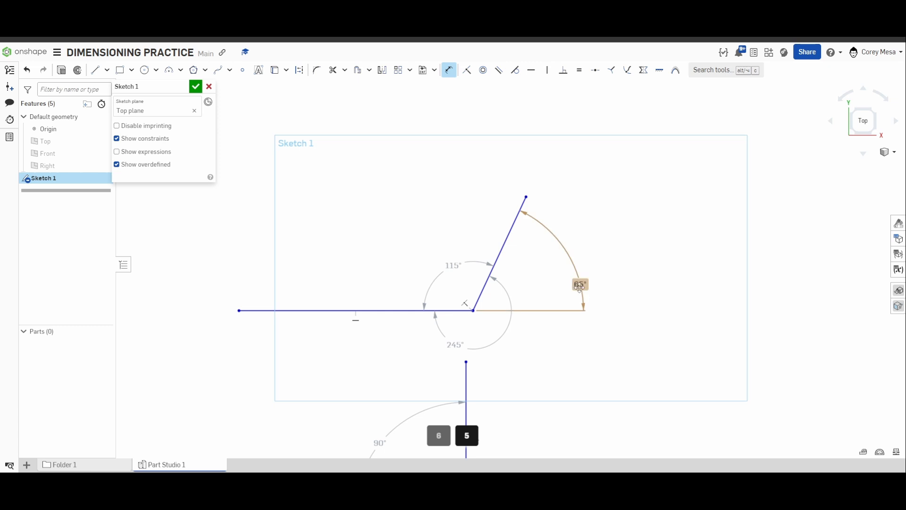
Flip the slanted line below the horizontal line by setting its angle from the extension to -65°
double_click(580, 285)
type("-")
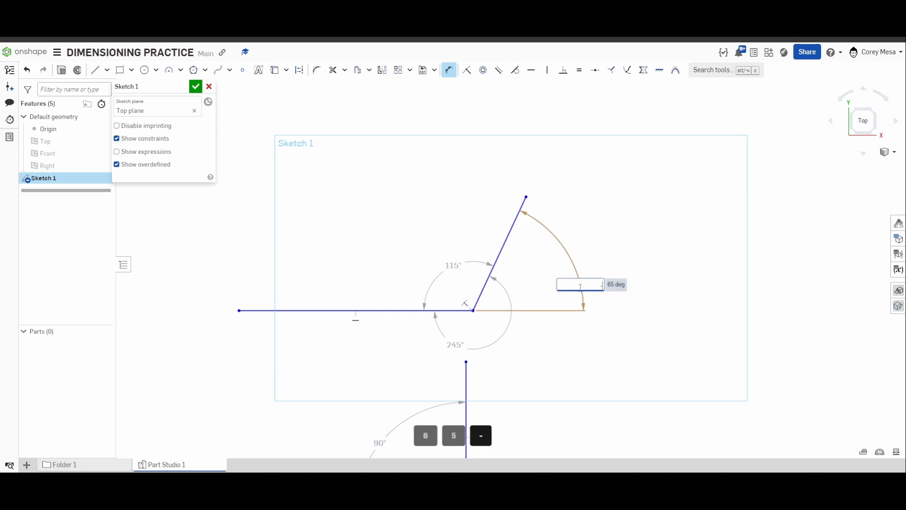
type("65")
key("Return")
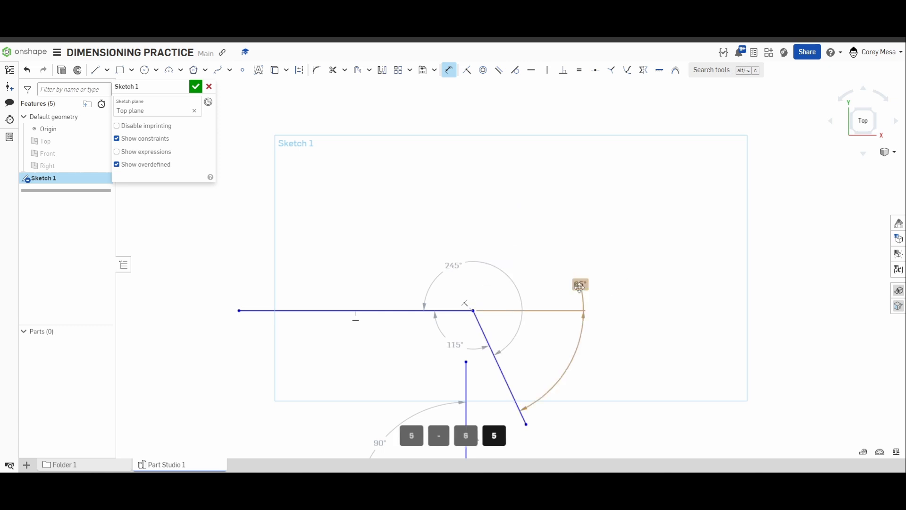
left_click(579, 285)
Sketch an upward-bulging three-point arc with a radius of about 7.8 in to the right of the angled lines
middle_click_drag(667, 358, 659, 292)
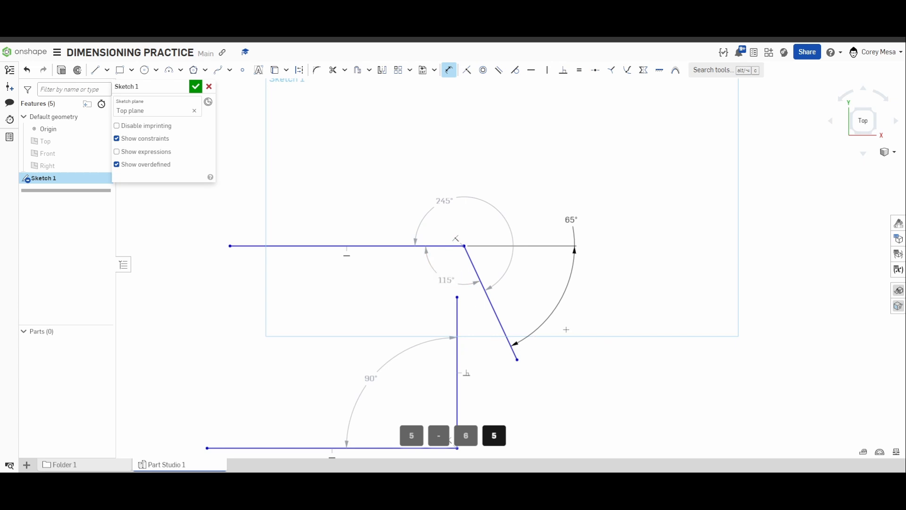
scroll(646, 335, "down", 2)
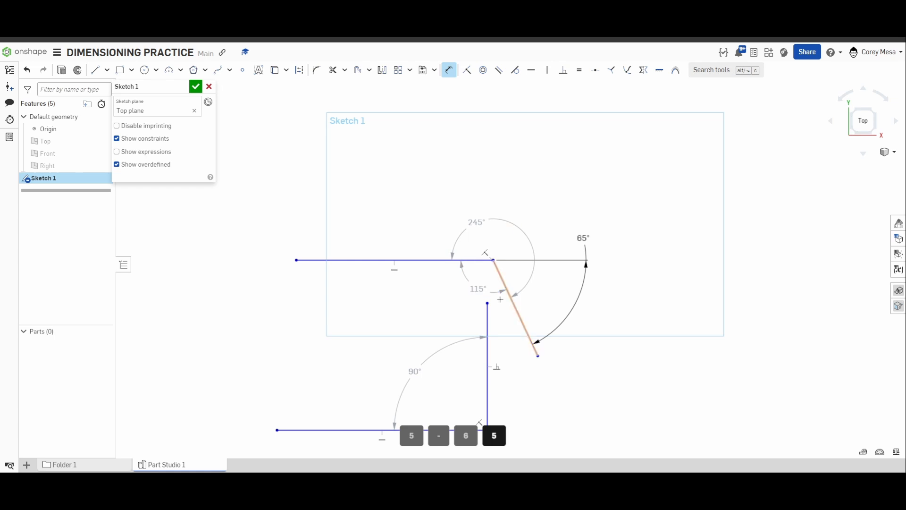
middle_click_drag(830, 424, 767, 354)
scroll(767, 354, "down", 3)
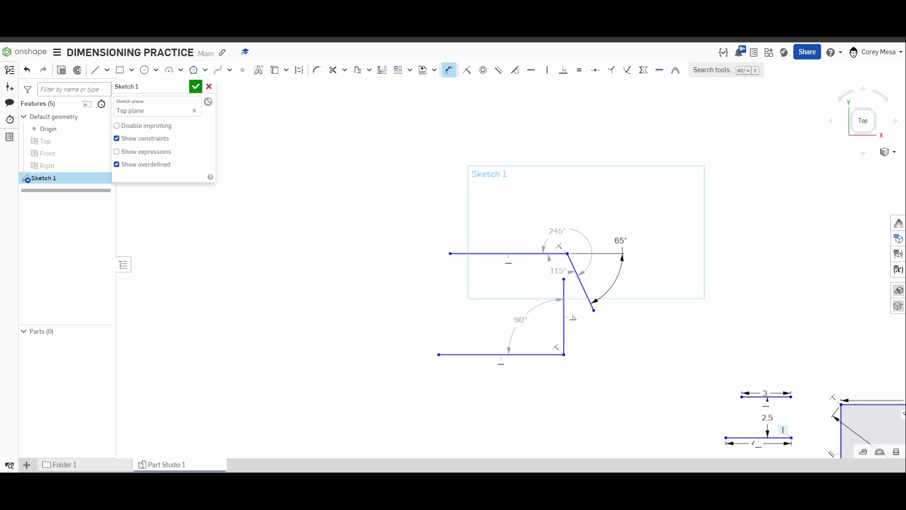
left_click(168, 70)
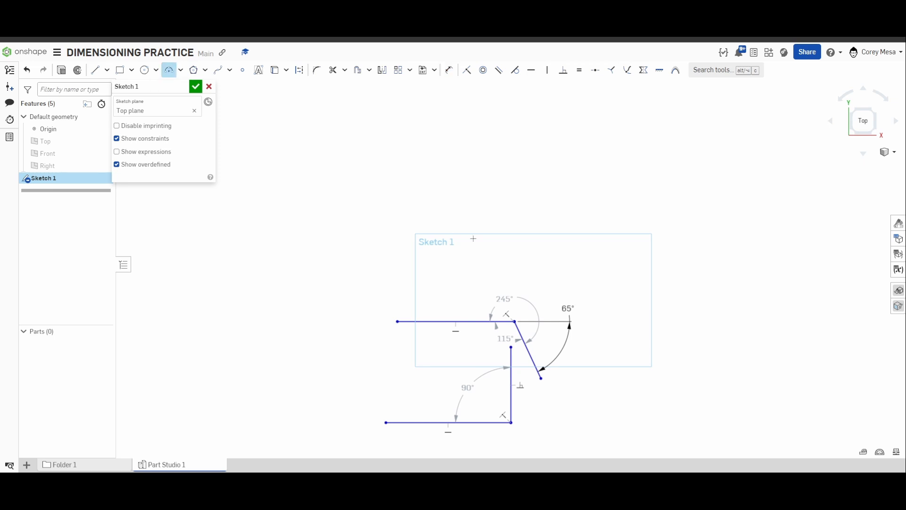
middle_click_drag(618, 301, 392, 305)
left_click(383, 361)
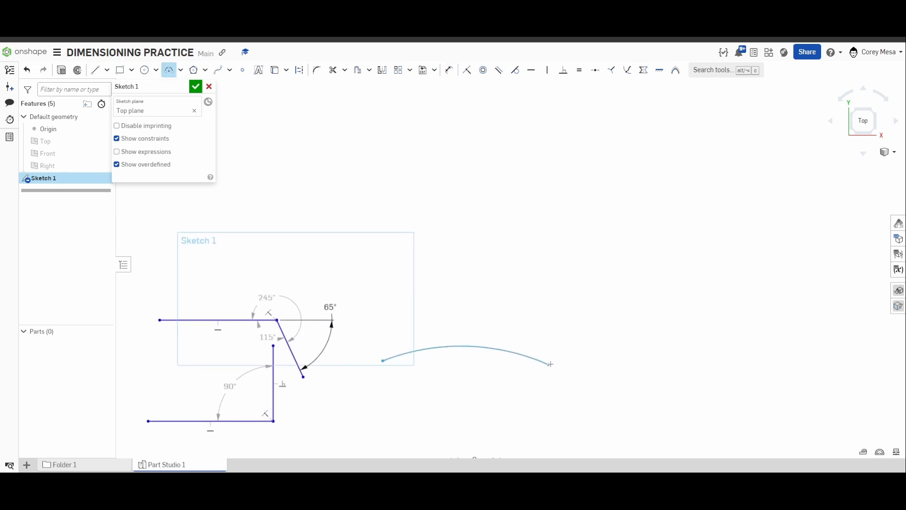
left_click(636, 365)
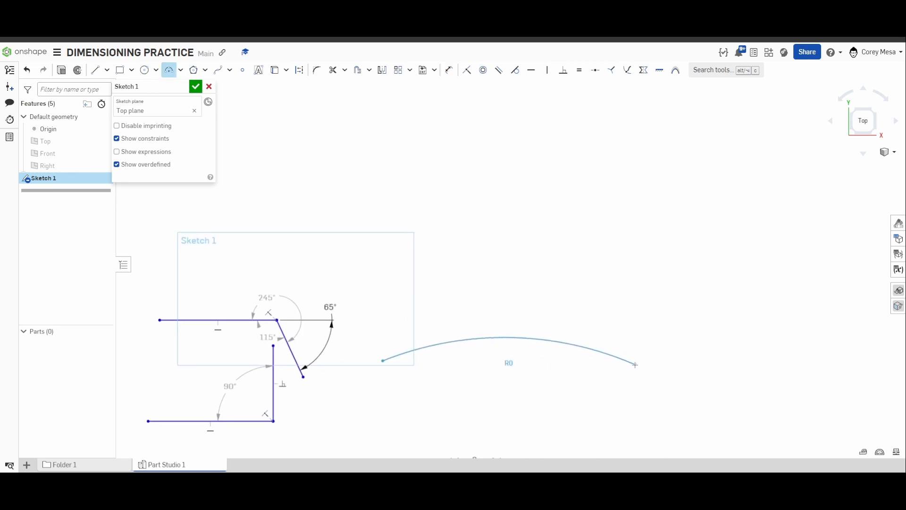
left_click(488, 377)
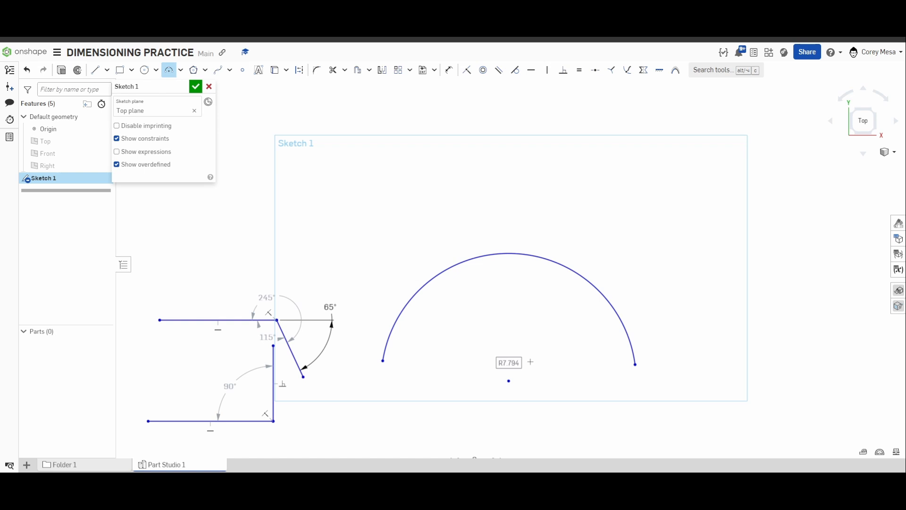
key("Escape")
Dimension the arc's radius and set it to 6.75 in
middle_click_drag(521, 358, 545, 411)
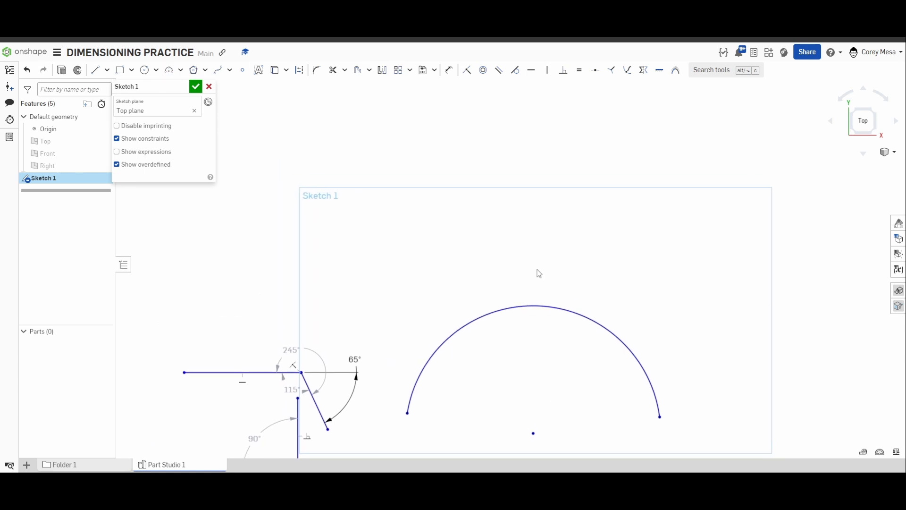
left_click(448, 70)
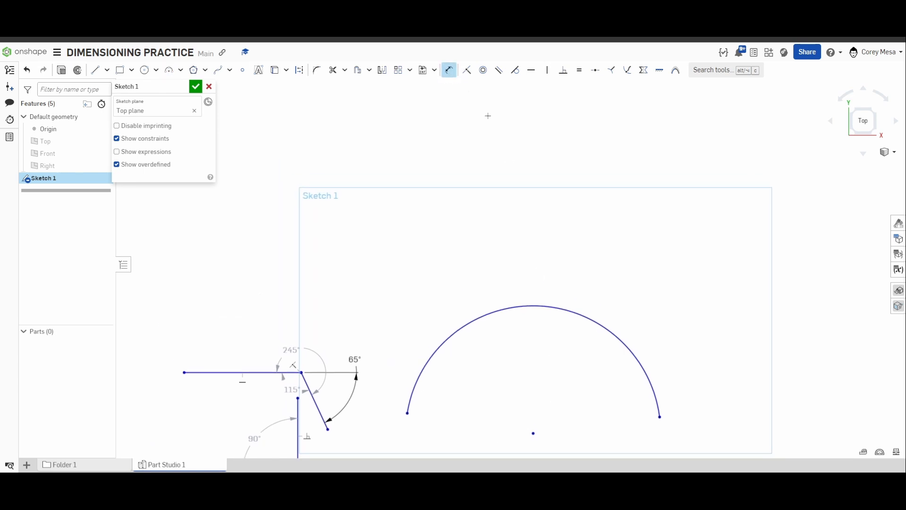
left_click(631, 347)
left_click(662, 283)
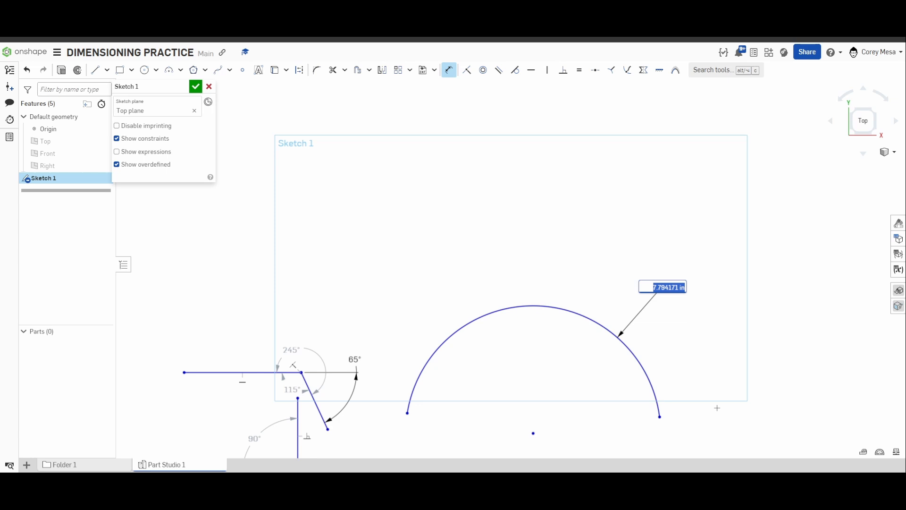
type("6.")
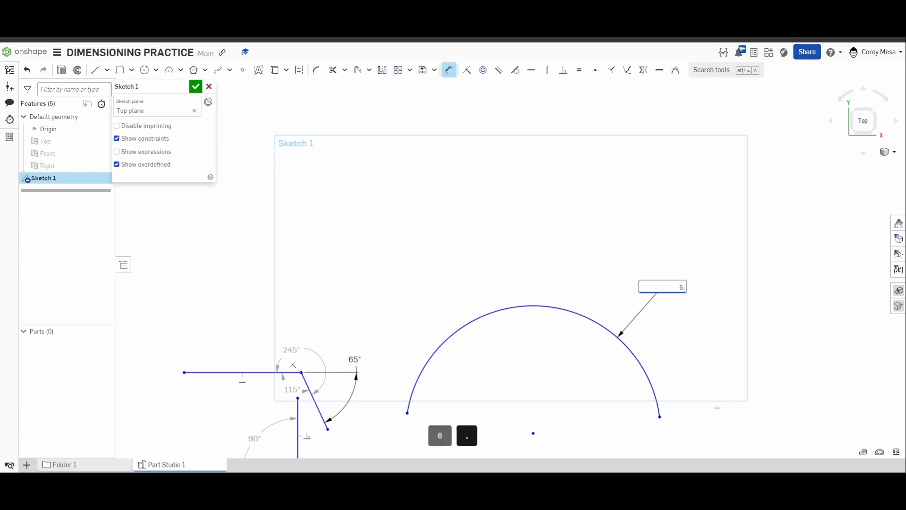
type("75")
left_click(716, 407)
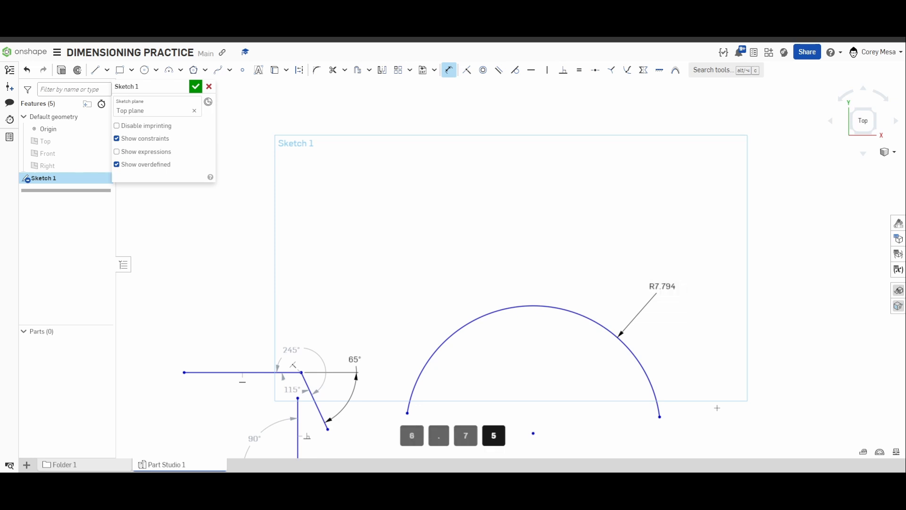
Move the arc's radius dimension from outside the curve to just below and right of its centre point
scroll(652, 340, "down", 5)
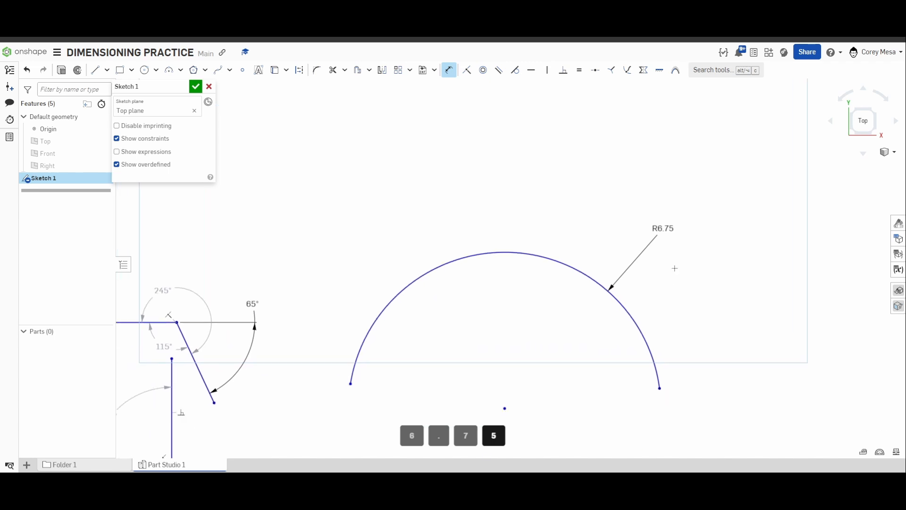
scroll(667, 213, "up", 2)
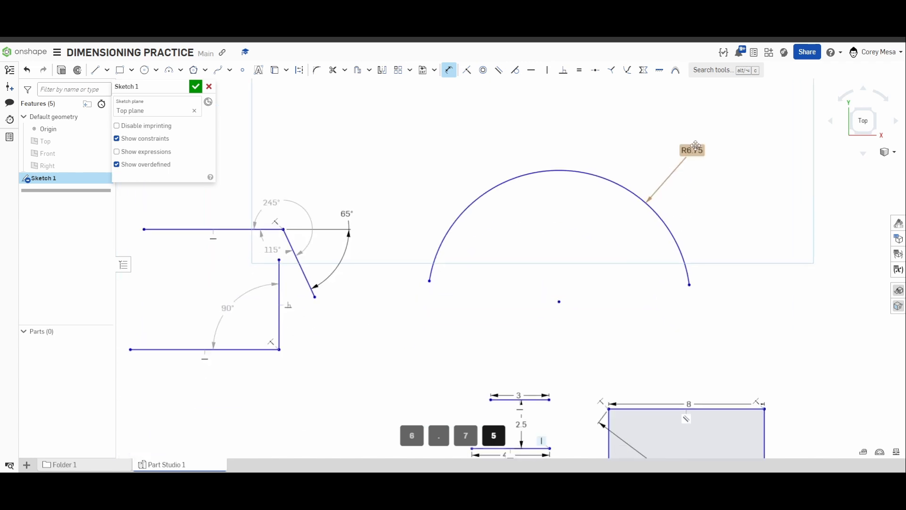
mouse_move(693, 147)
left_mouse_down()
mouse_move(715, 189)
mouse_move(716, 306)
mouse_move(657, 325)
mouse_move(593, 325)
left_mouse_up()
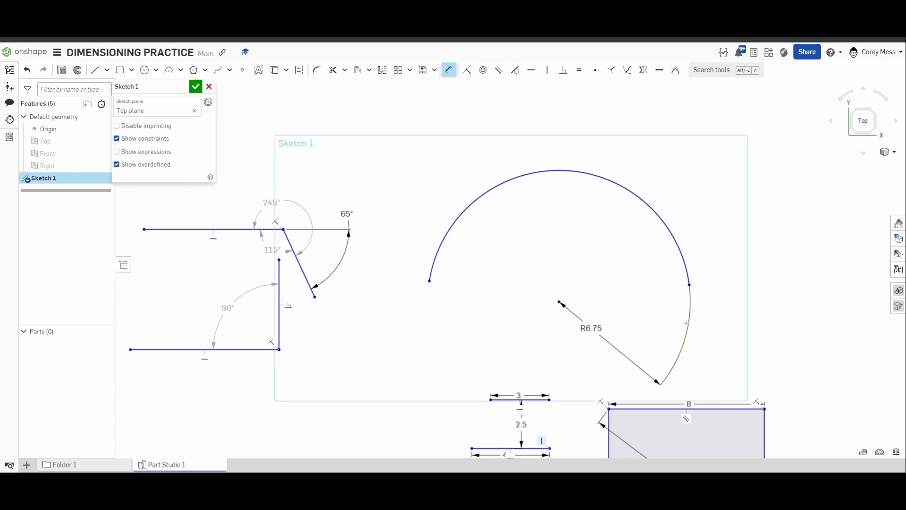
Move the arc's radius dimension inside the curve and add an arc-length dimension between its endpoints, placed outside the curve
left_click_drag(591, 328, 546, 262)
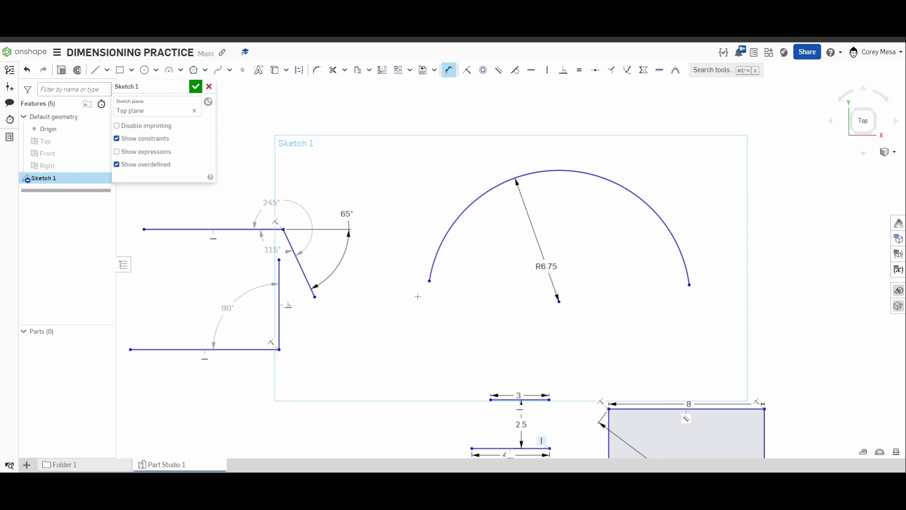
middle_click_drag(575, 265, 510, 279)
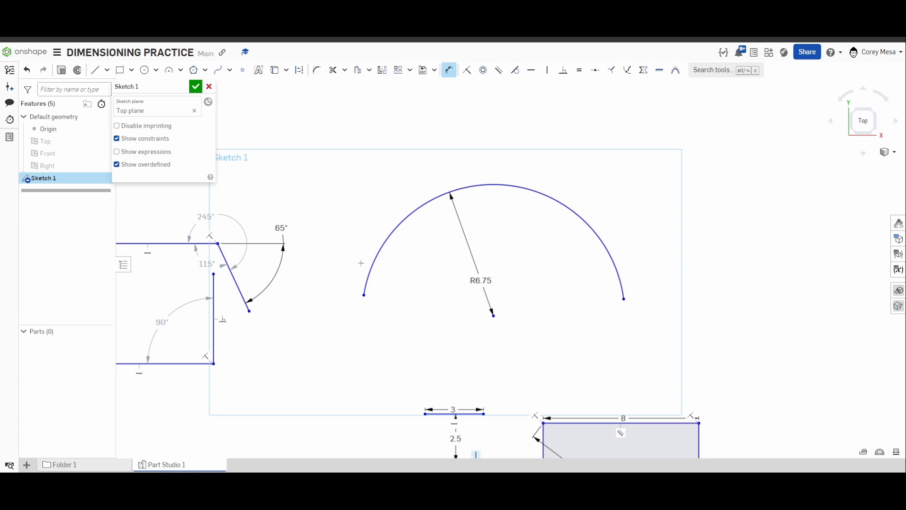
left_click(364, 295)
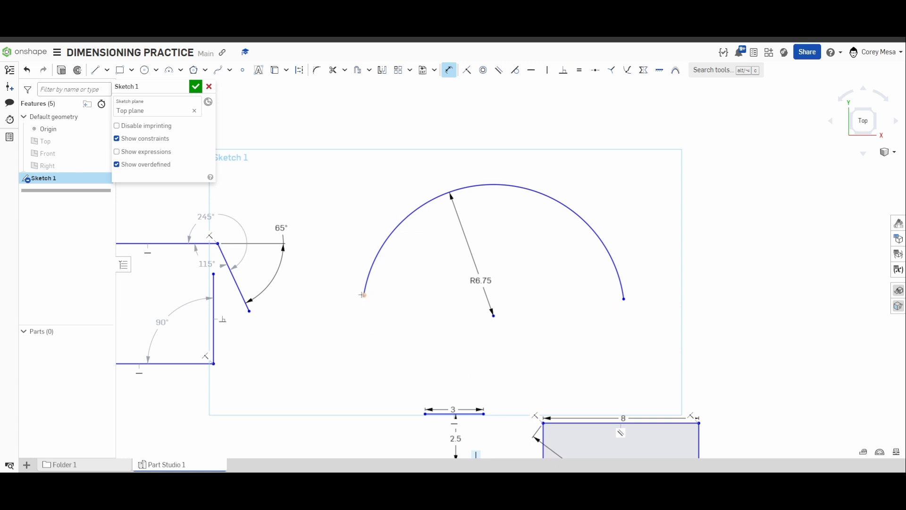
left_click(624, 299)
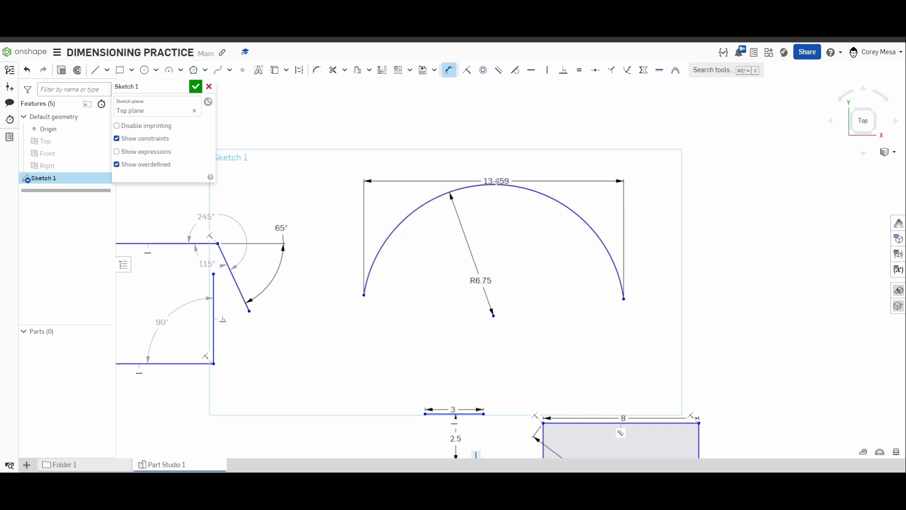
left_click(496, 183)
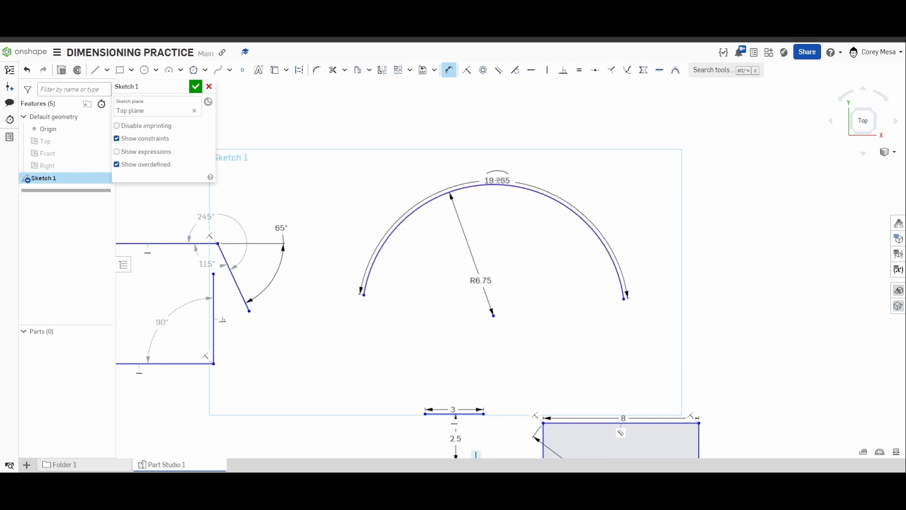
left_click(526, 151)
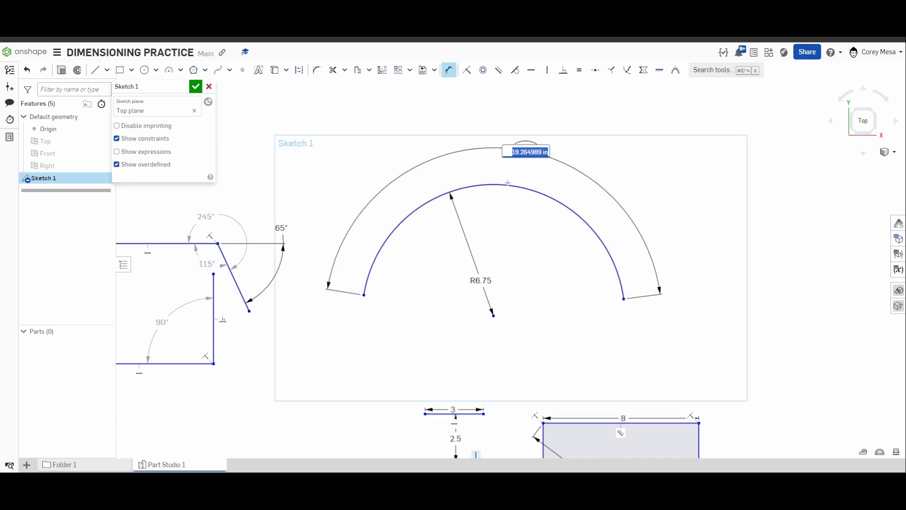
key("Return")
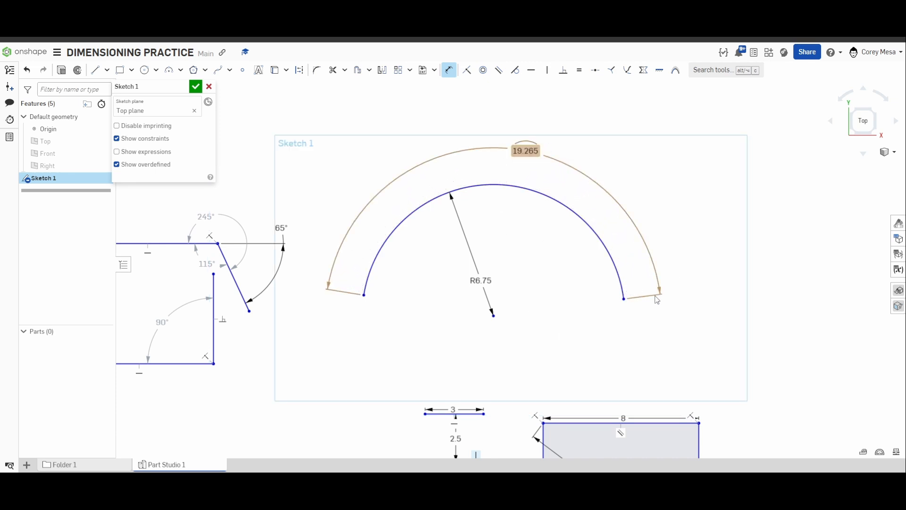
Set the arc-length dimension to 20 in
double_click(525, 152)
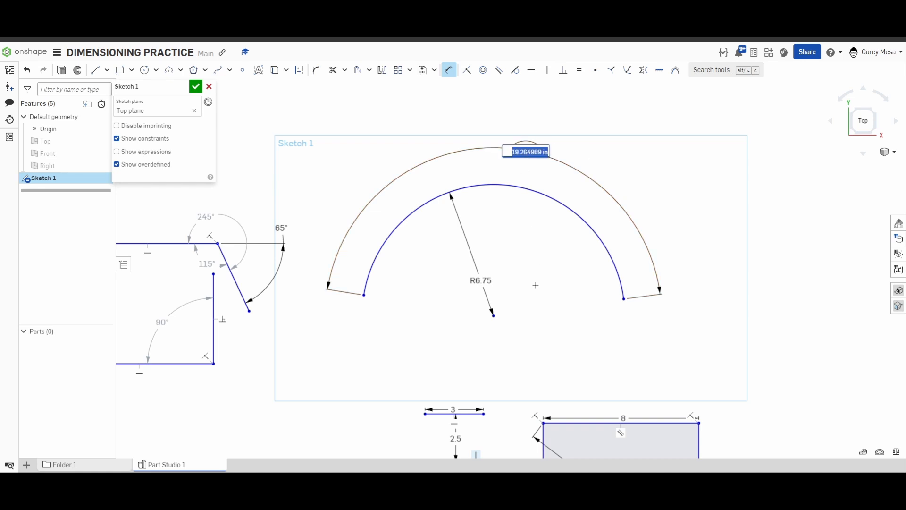
type("20")
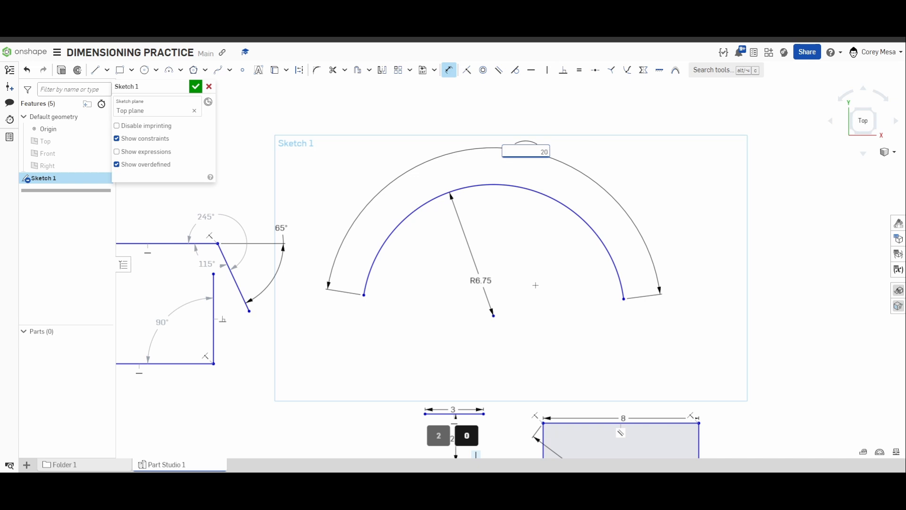
key("Return")
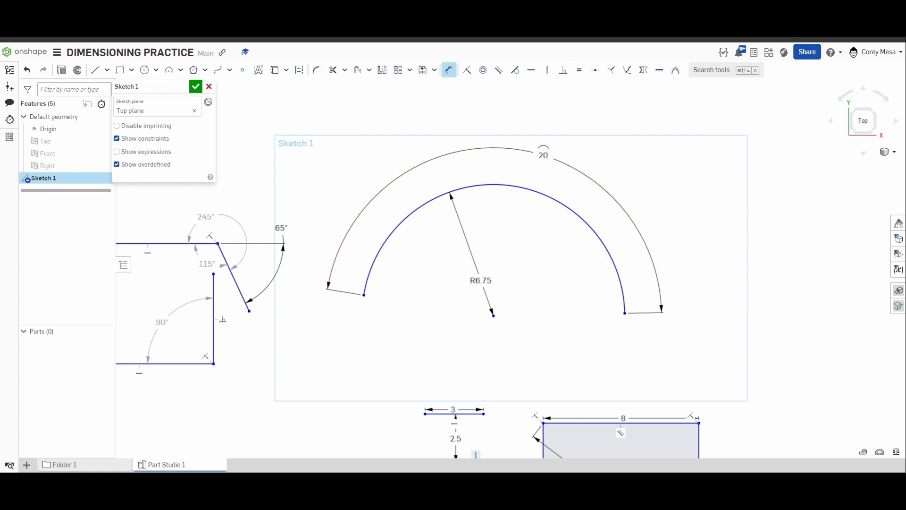
Sketch a vertical line about 38.5 in long in the empty area right of the arc and convert it to construction
scroll(764, 281, "down", 4)
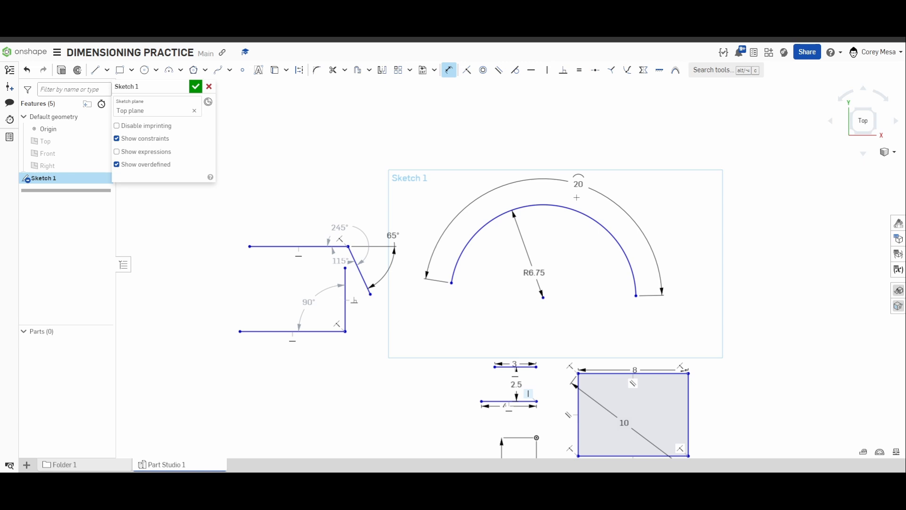
scroll(554, 226, "down", 2)
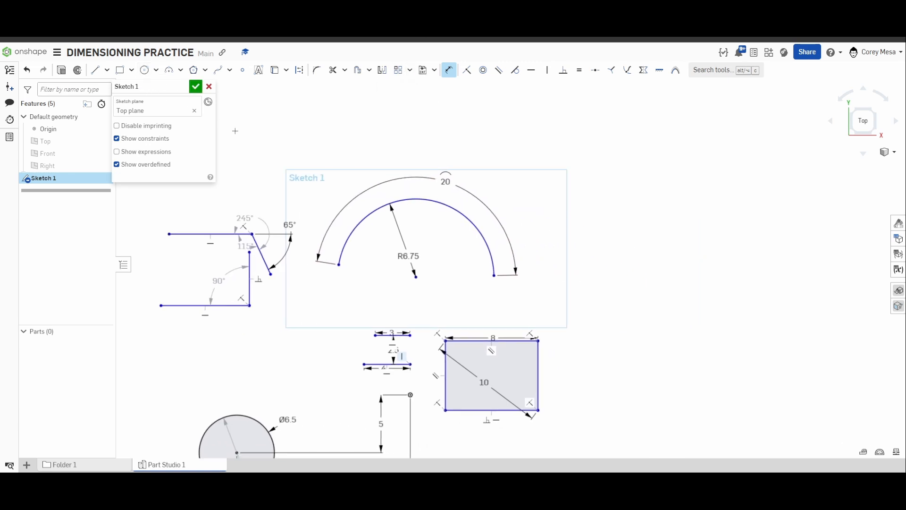
scroll(630, 210, "down", 1)
middle_click_drag(633, 214, 588, 198)
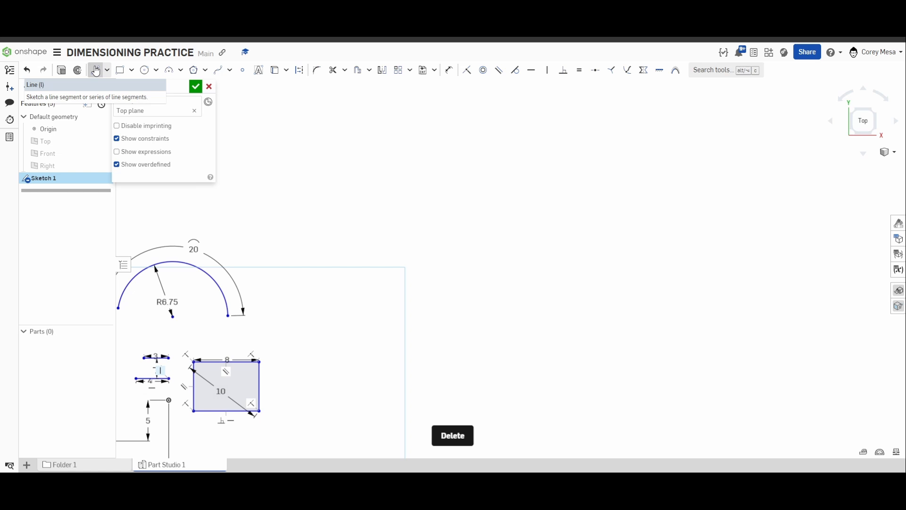
left_click(96, 70)
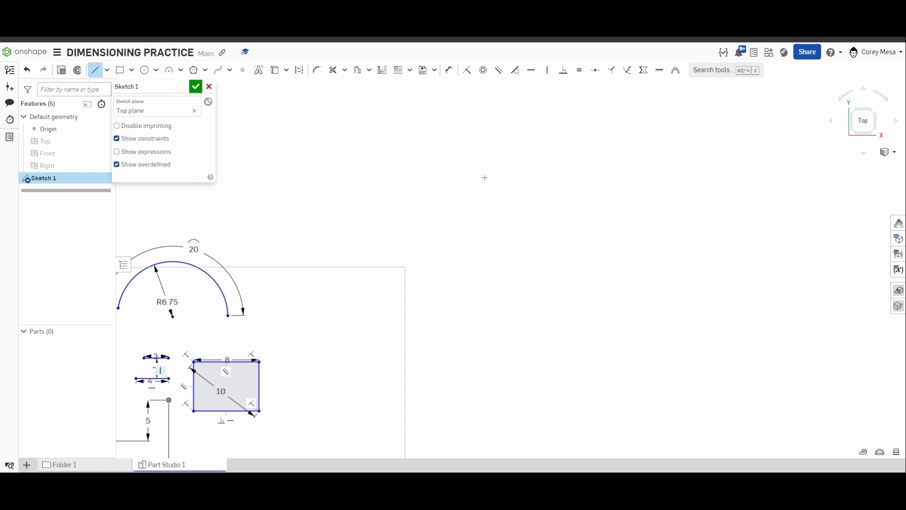
left_click(493, 113)
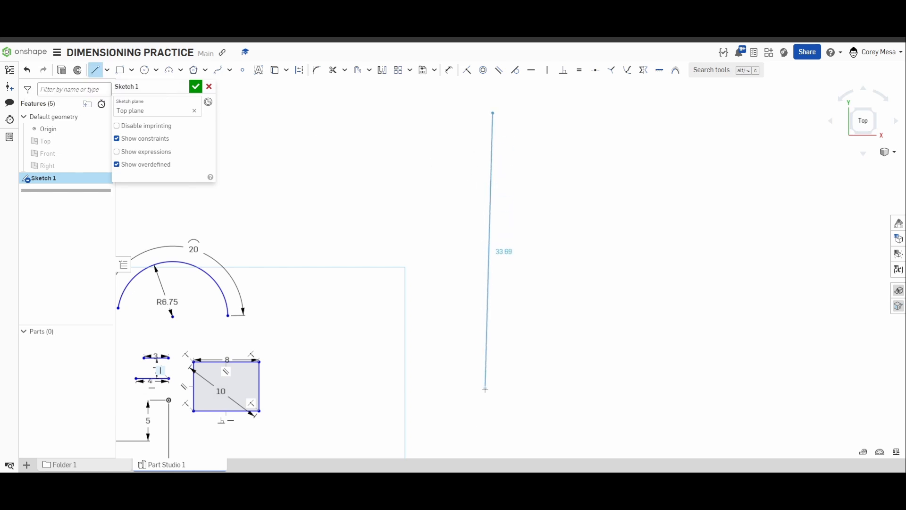
left_click(494, 429)
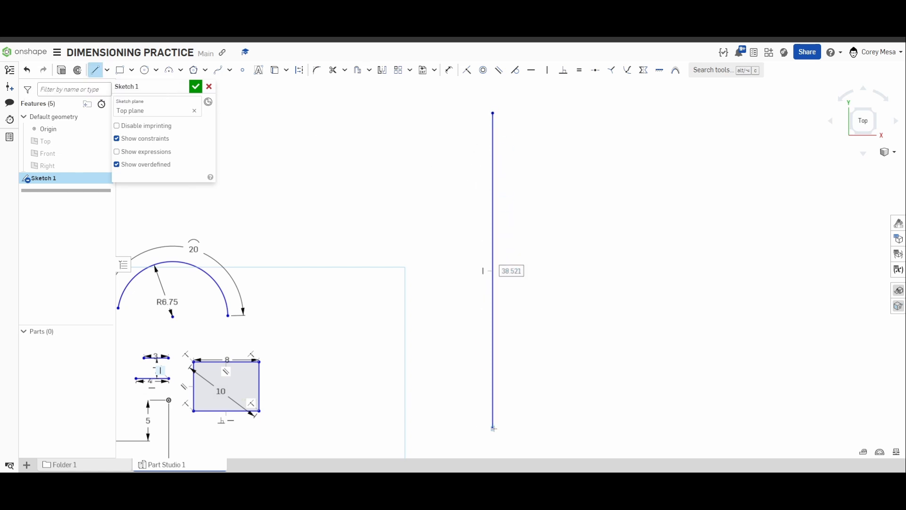
key("Escape")
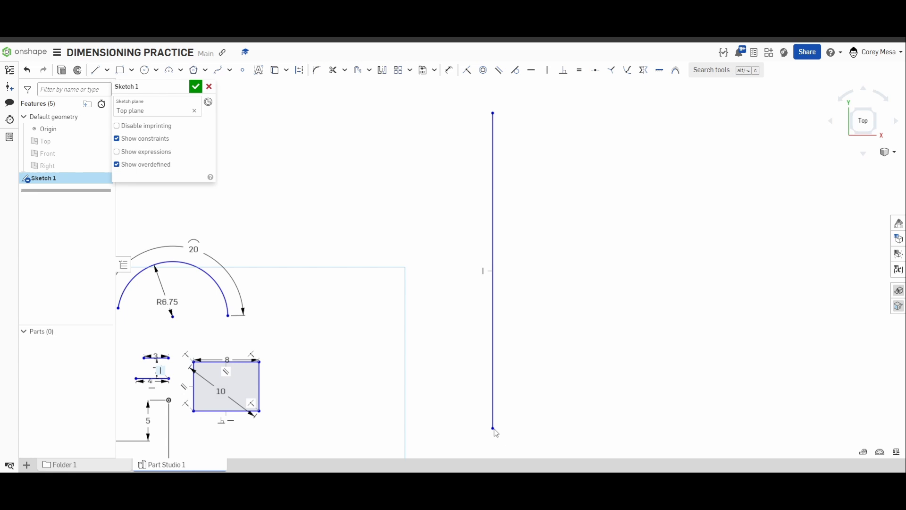
left_click(492, 339)
key("q")
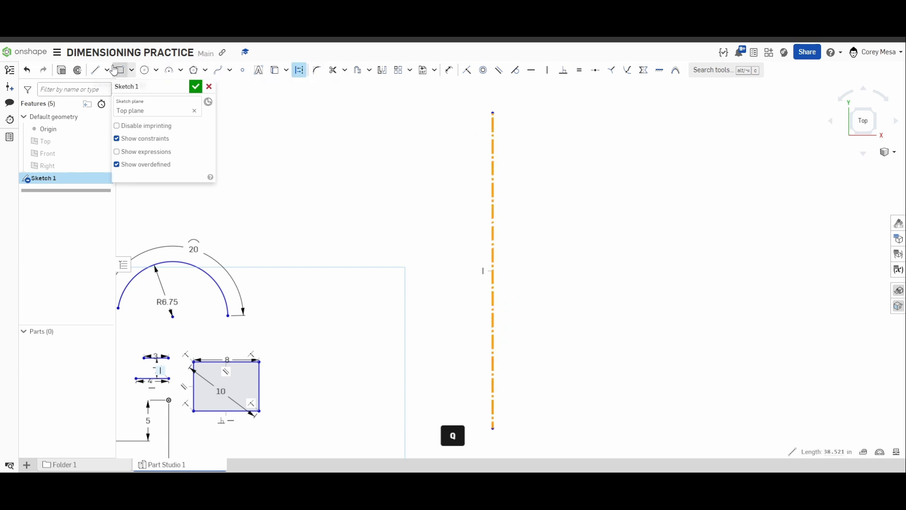
Right of the centreline, sketch solid lines about 8.6 in horizontal, 3.2 in slanted and 5.1 in horizontal, ending in a tangent arc of about 4.7 in radius
left_click(96, 70)
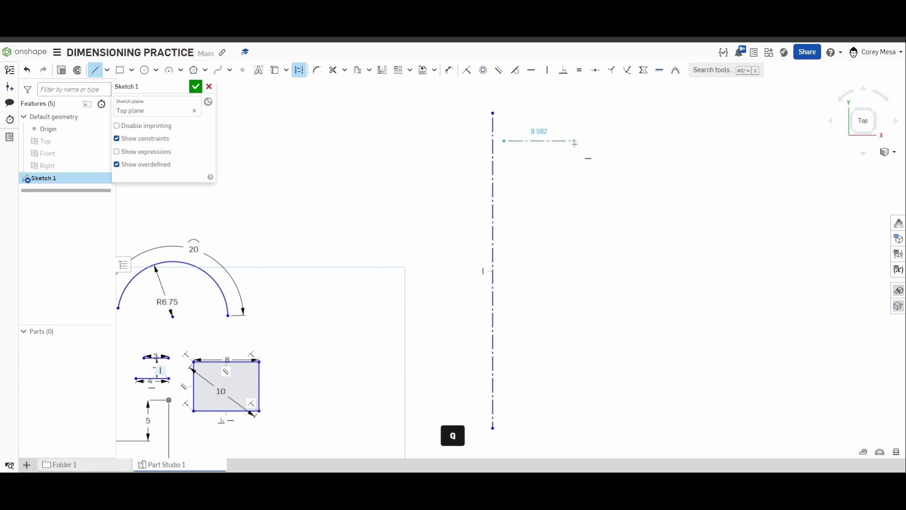
key("q")
left_click(574, 140)
left_click(560, 163)
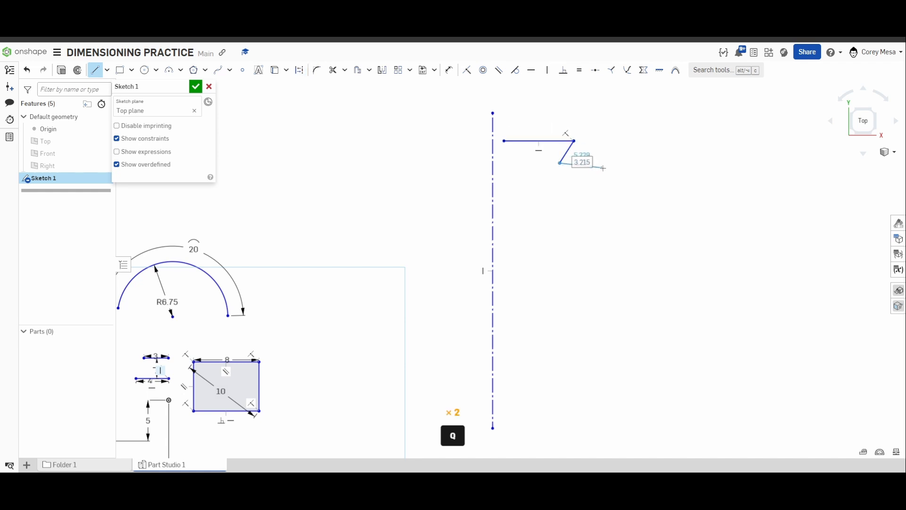
left_click(602, 163)
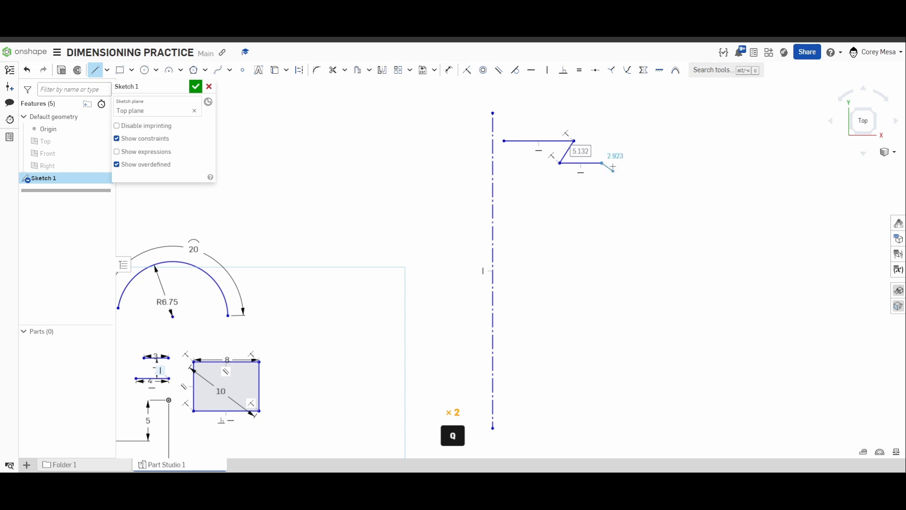
key("t")
left_click(590, 239)
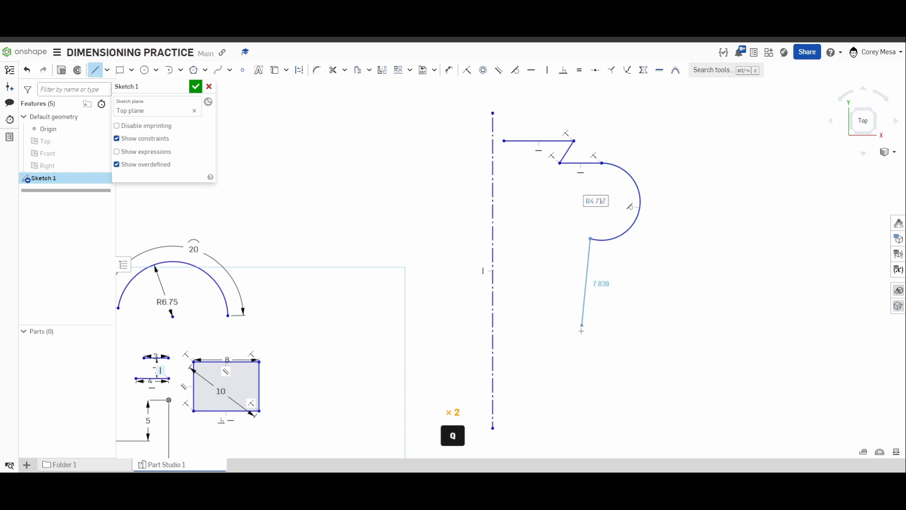
Close the profile with an inward slanted line, a horizontal line about 4.8 in, a slanted line about 13.7 in, and the long inner edge
left_click(555, 355)
left_click(594, 355)
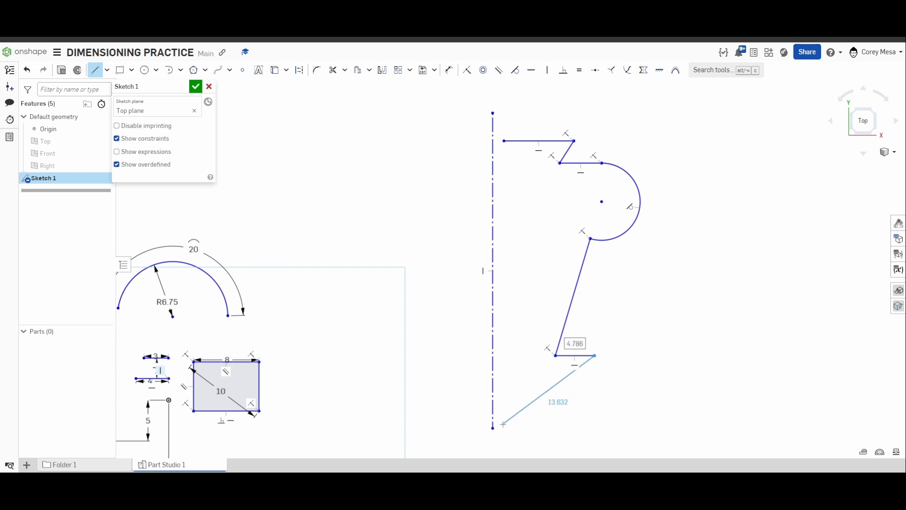
left_click(504, 421)
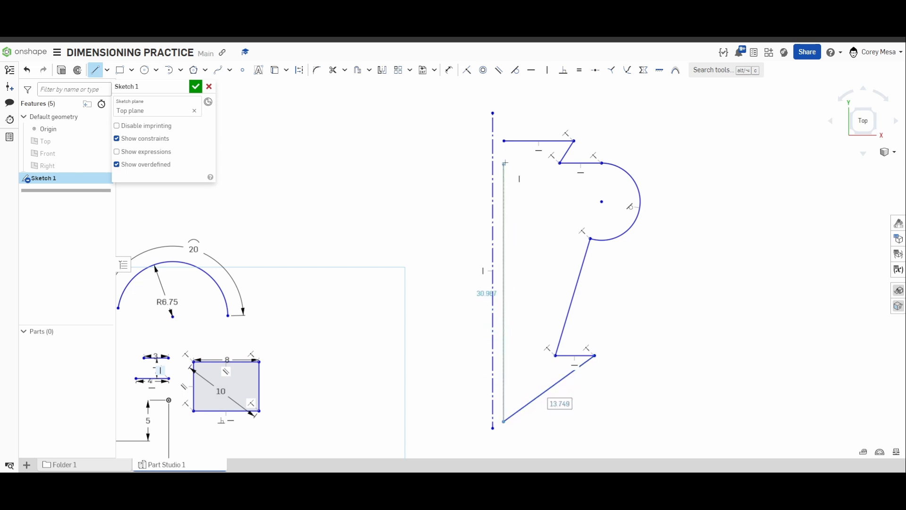
left_click(504, 141)
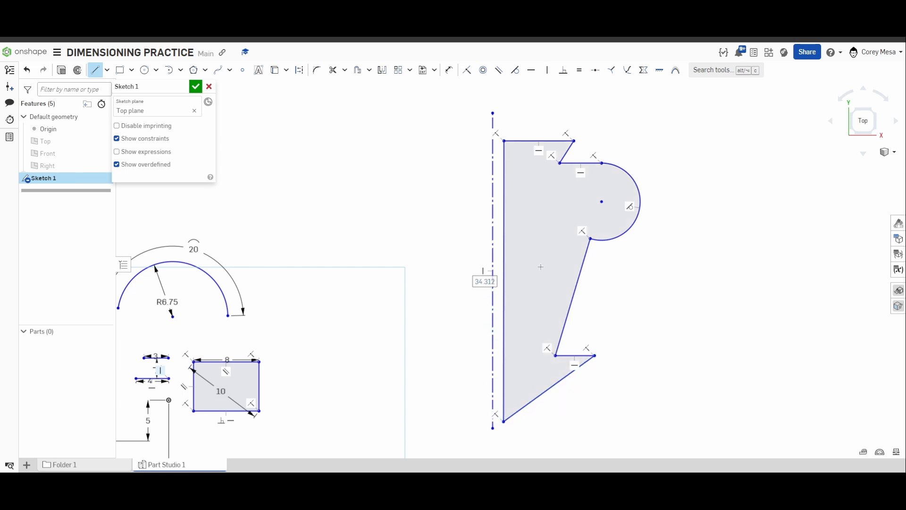
key("Escape")
Constrain the profile's long inner edge to vertical and turn off the display of sketch constraints
left_click(504, 220)
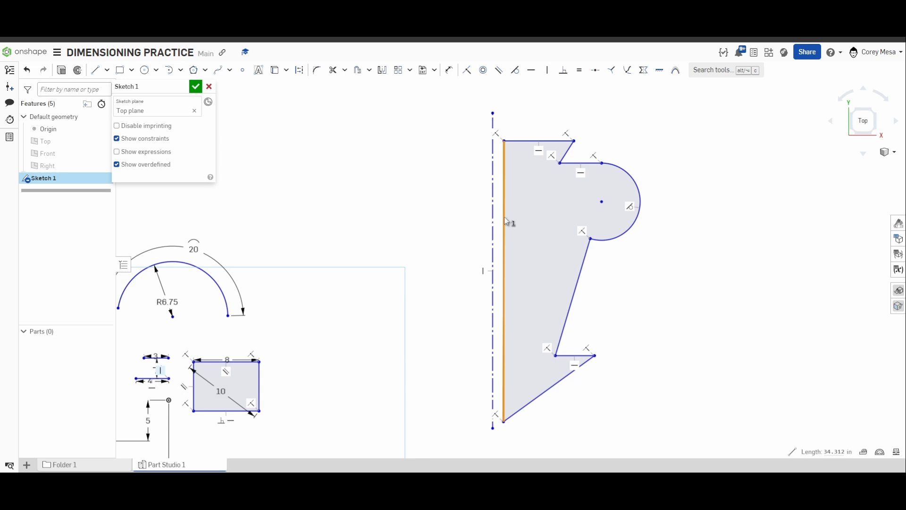
key("v")
scroll(545, 133, "up", 3)
scroll(552, 208, "down", 1)
middle_click_drag(552, 208, 526, 154)
left_click(151, 140)
scroll(584, 263, "down", 3)
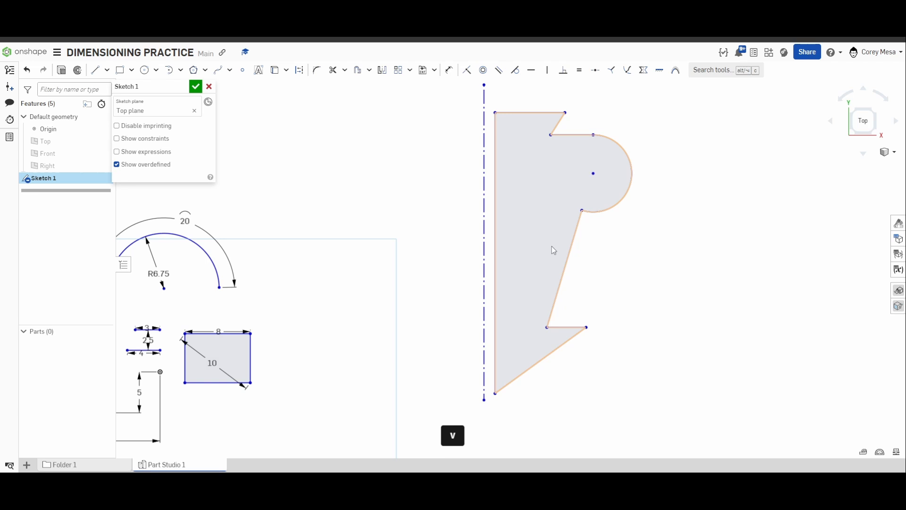
Dimension the profile's long vertical edge to 35 in, placing the dimension beyond the centreline
key("d")
left_click(495, 245)
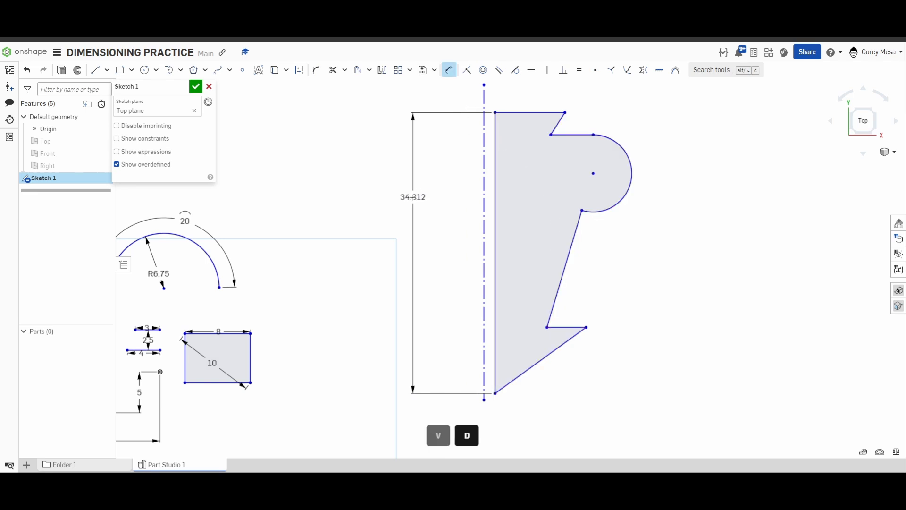
left_click(405, 268)
type("35")
key("Return")
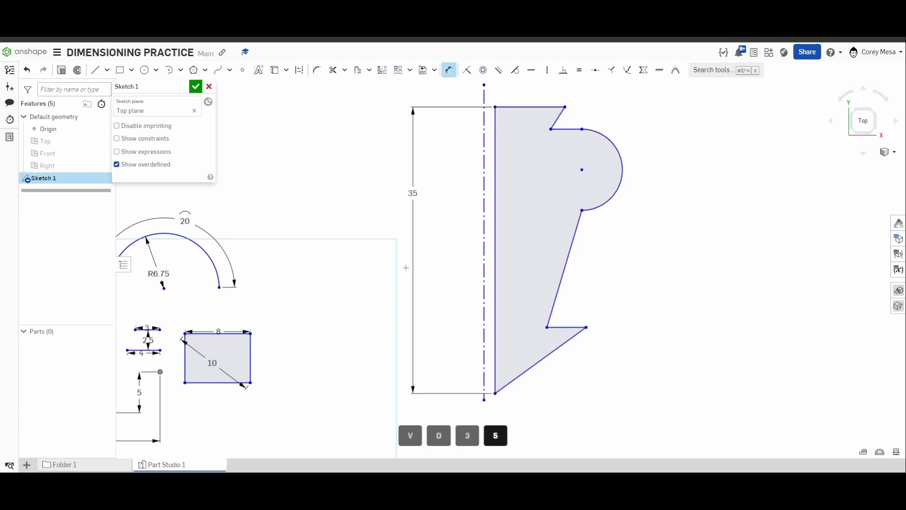
Dimension the profile's top horizontal edge to 9.5 in, placing the dimension above it
left_click(528, 107)
left_click(536, 95)
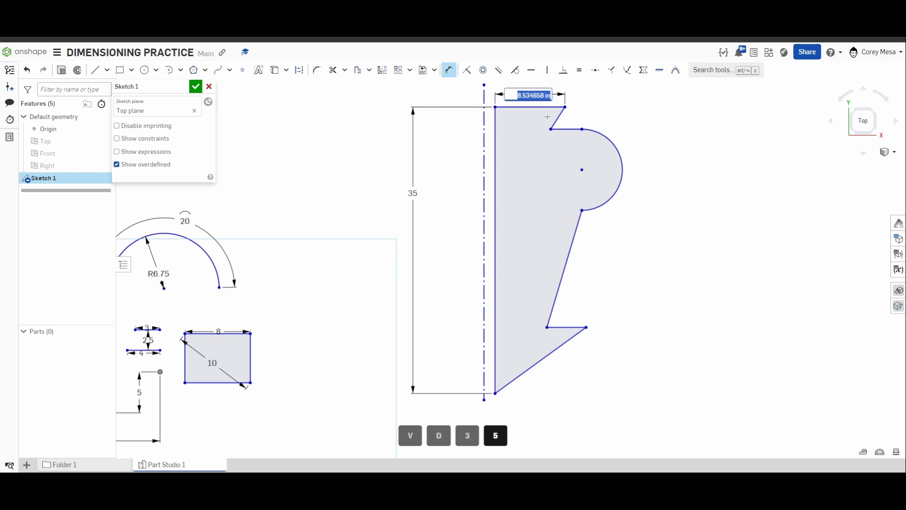
type("9.5")
key("Return")
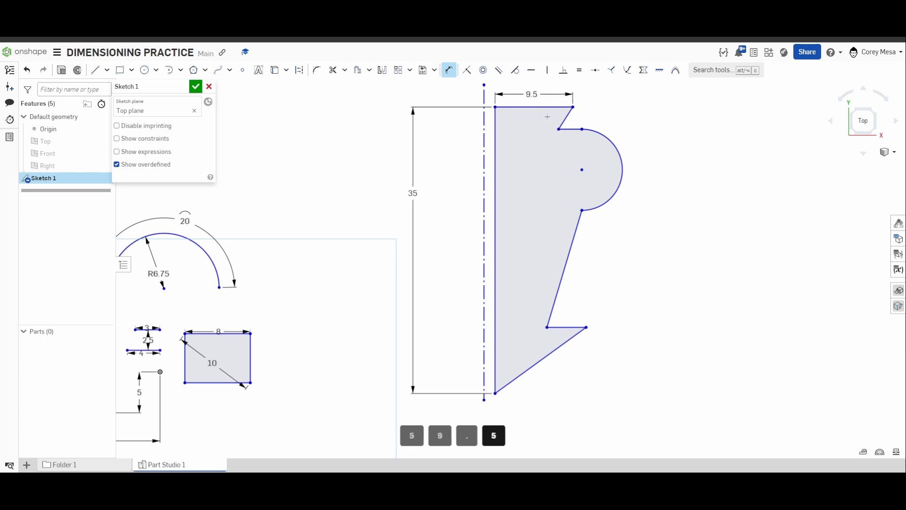
Dimension the height between the profile's lower outer corner and its bottom point to 5 in, and change it to 8 in
scroll(557, 113, "up", 3)
middle_click_drag(587, 161, 584, 146)
scroll(584, 146, "down", 2)
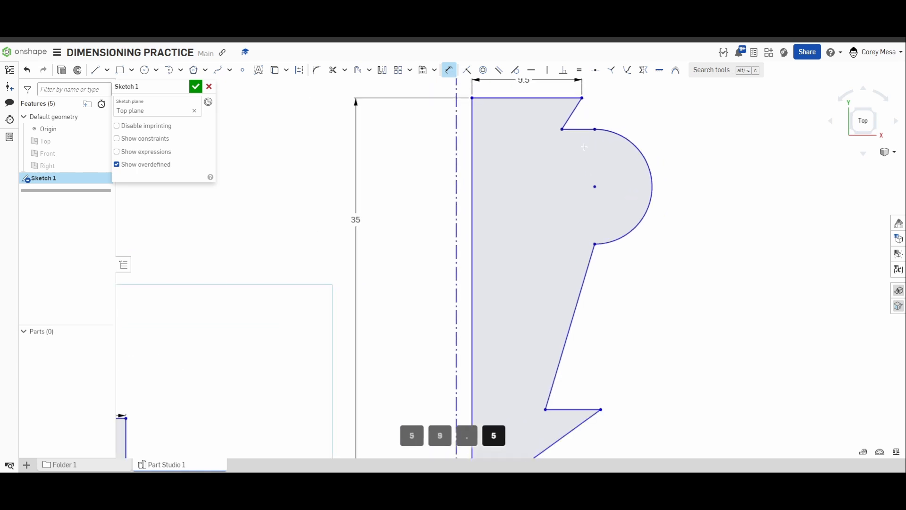
middle_click_drag(578, 241, 593, 179)
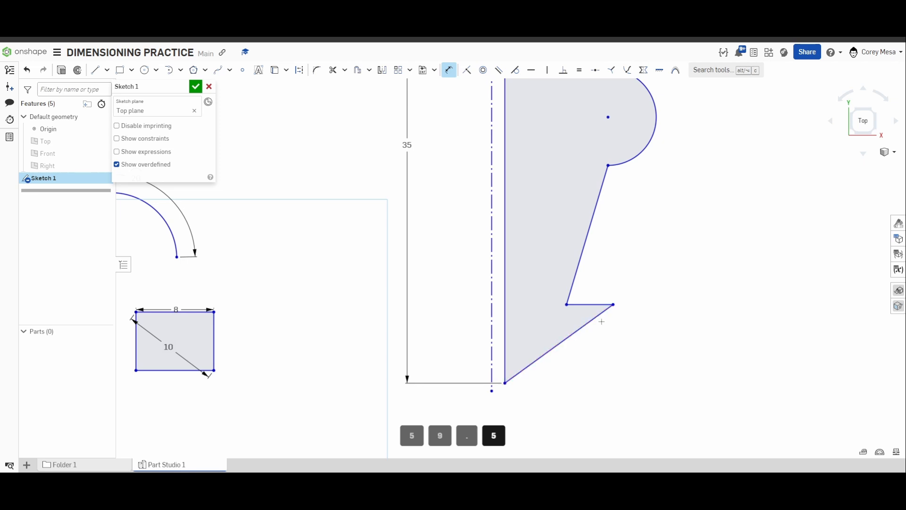
left_click(613, 304)
left_click(504, 383)
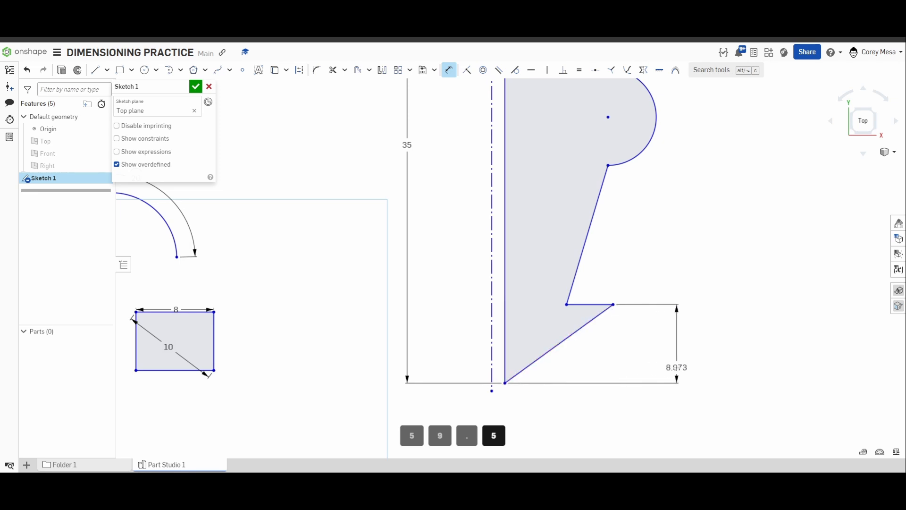
left_click(677, 368)
type("5")
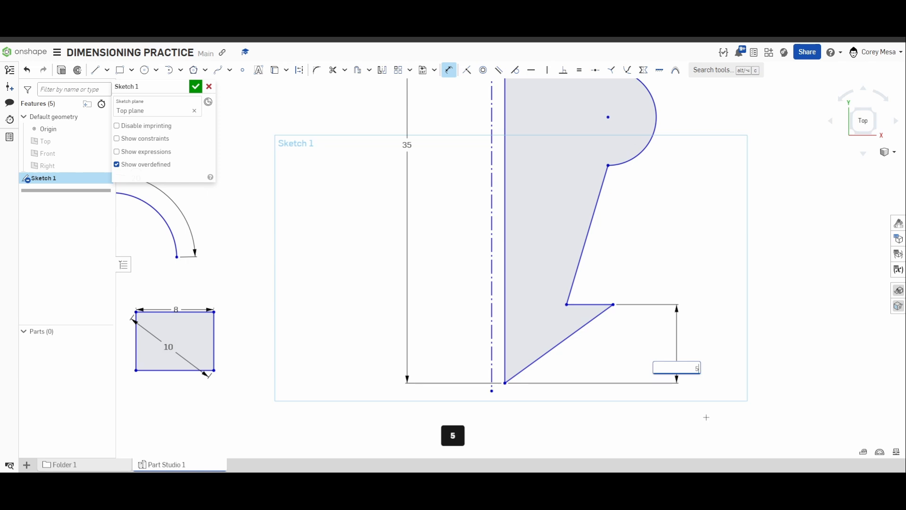
left_click(706, 417)
scroll(729, 350, "down", 3)
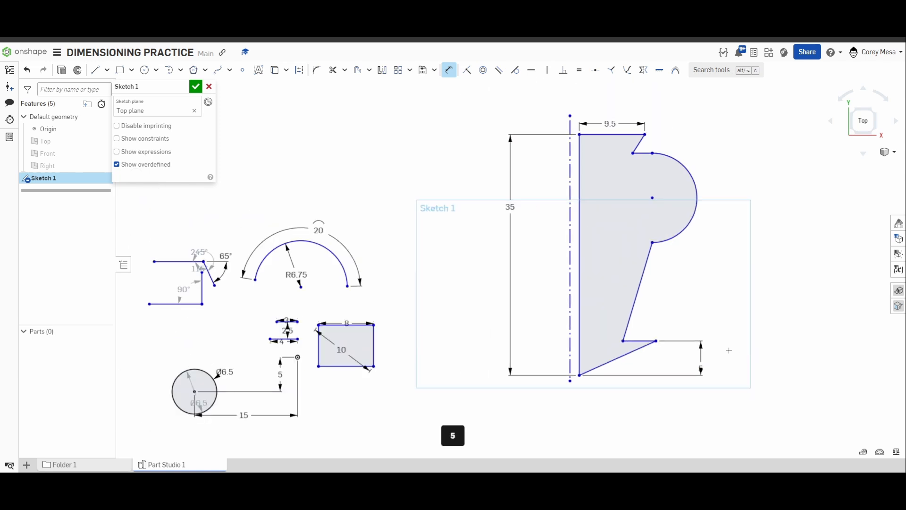
double_click(701, 368)
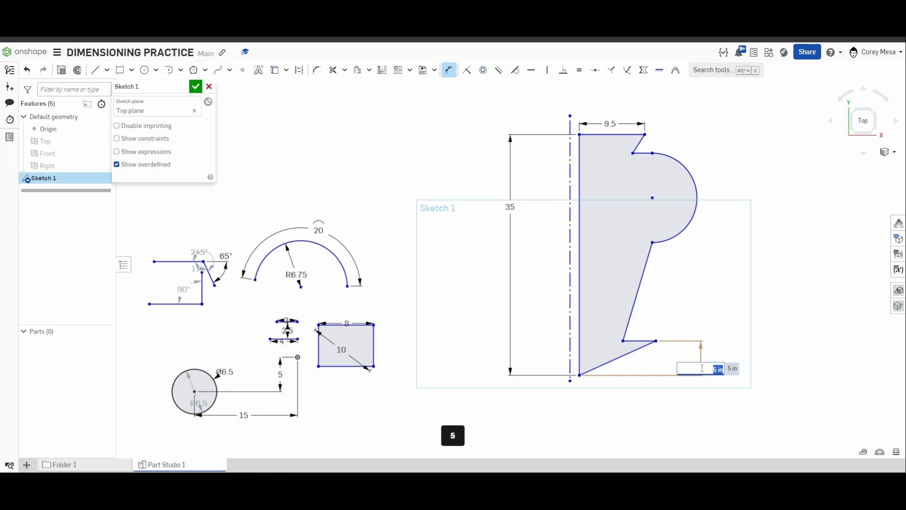
type("8")
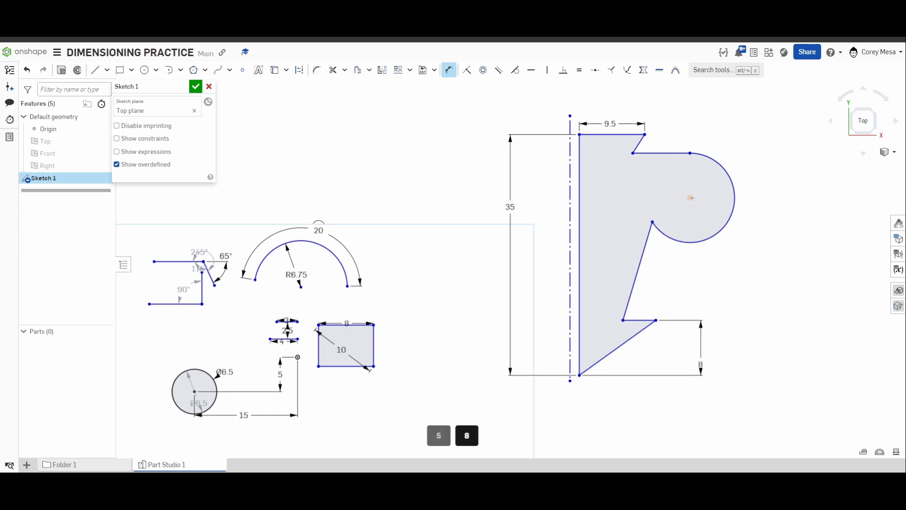
Dimension the radius of the profile's outer arc to 1.5 in, placing the dimension outside the arc
left_click(732, 166)
left_click(778, 228)
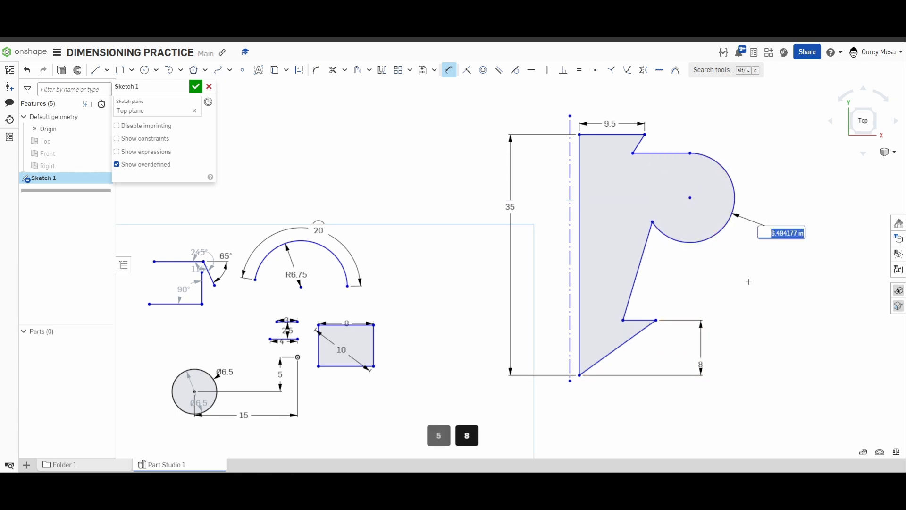
type("1.5")
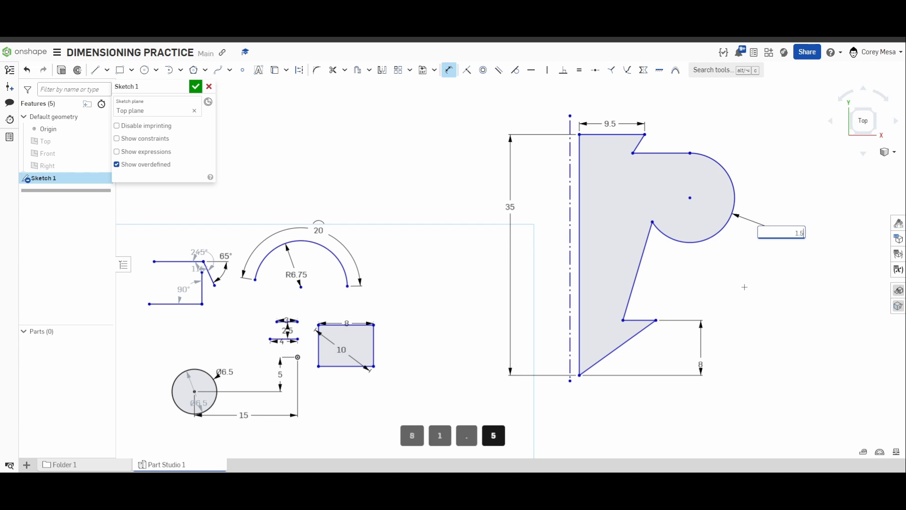
key("Return")
Dimension the angle between the upper slanted edge and the horizontal edge leading to the arc to 59.785263 degrees
scroll(656, 226, "up", 3)
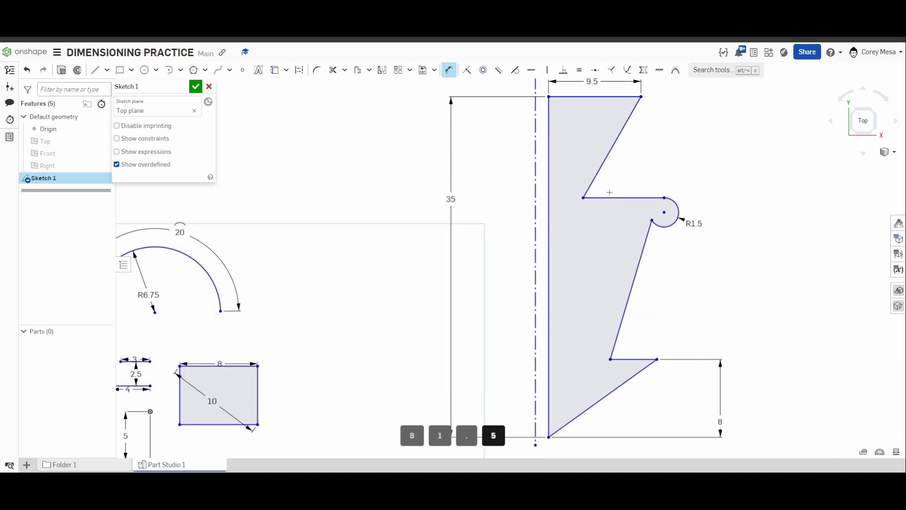
left_click(603, 196)
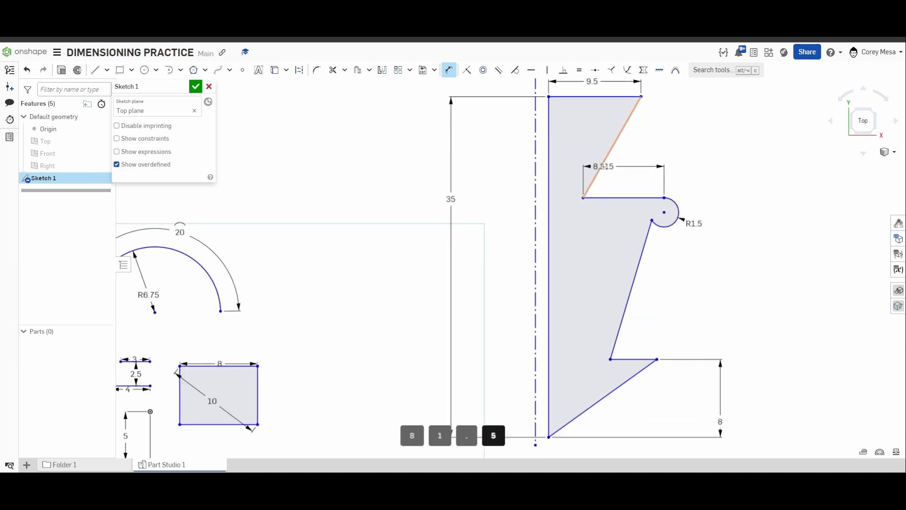
left_click(609, 156)
left_click(620, 213)
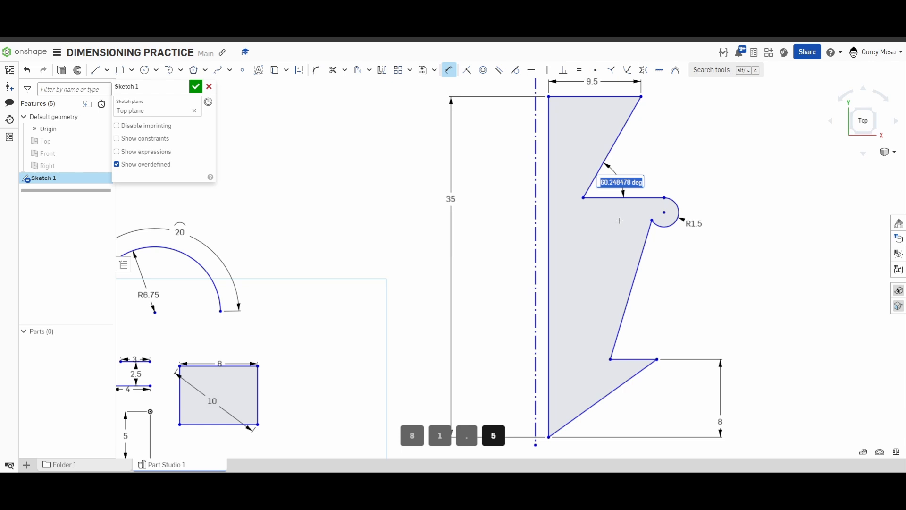
type("59.7")
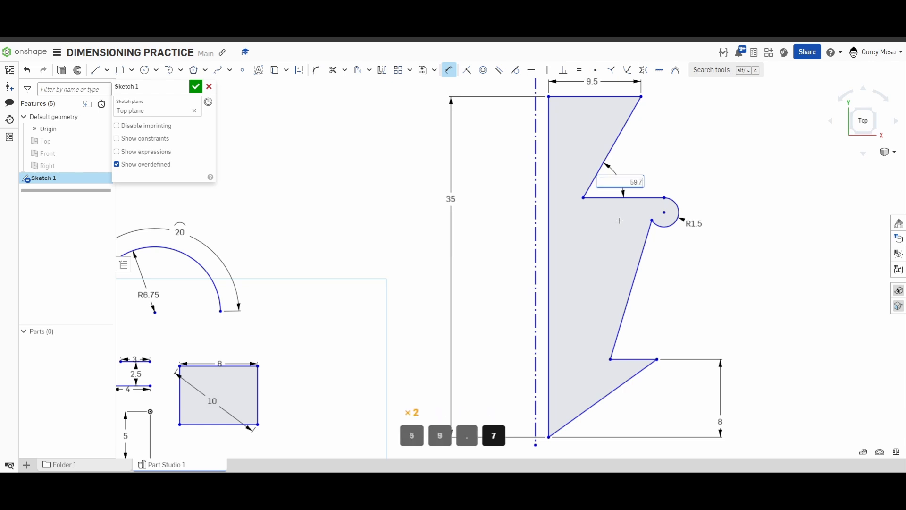
type("85263")
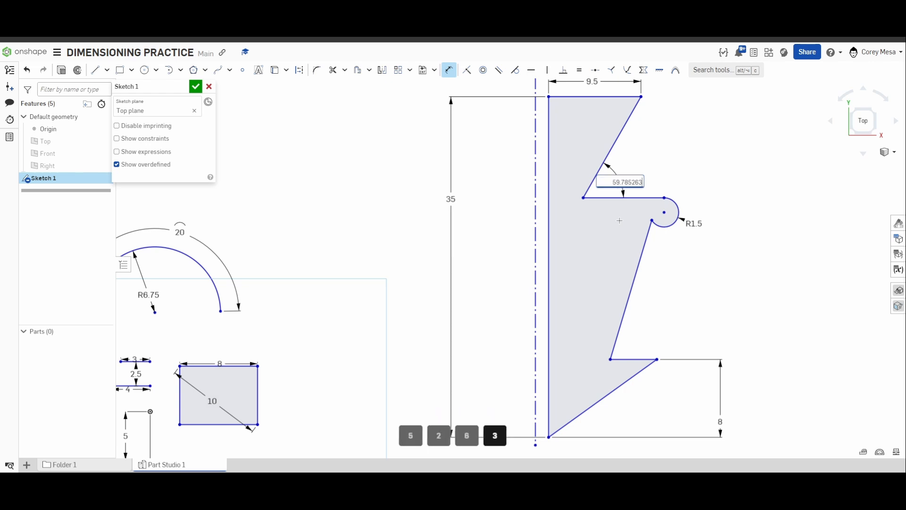
key("Return")
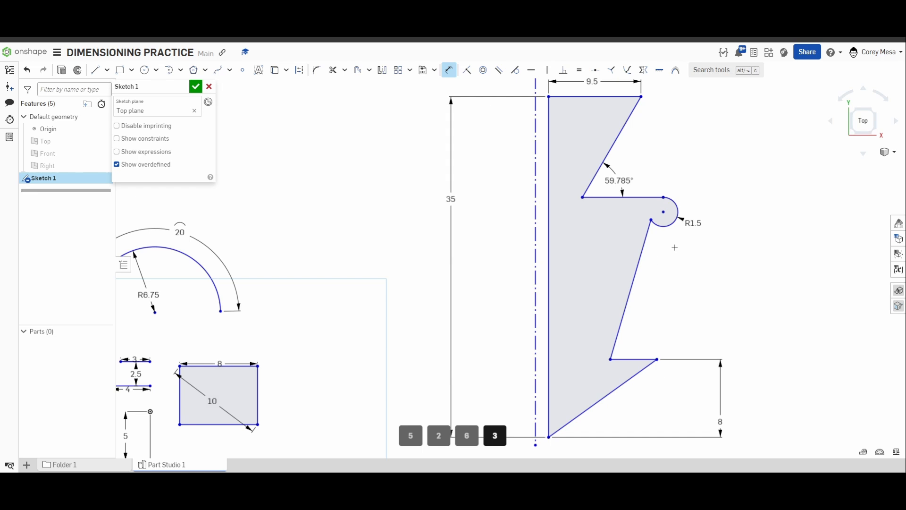
Try to dimension the profile's lower outer corner against the centreline, and undo the resulting dimension
scroll(653, 261, "down", 3)
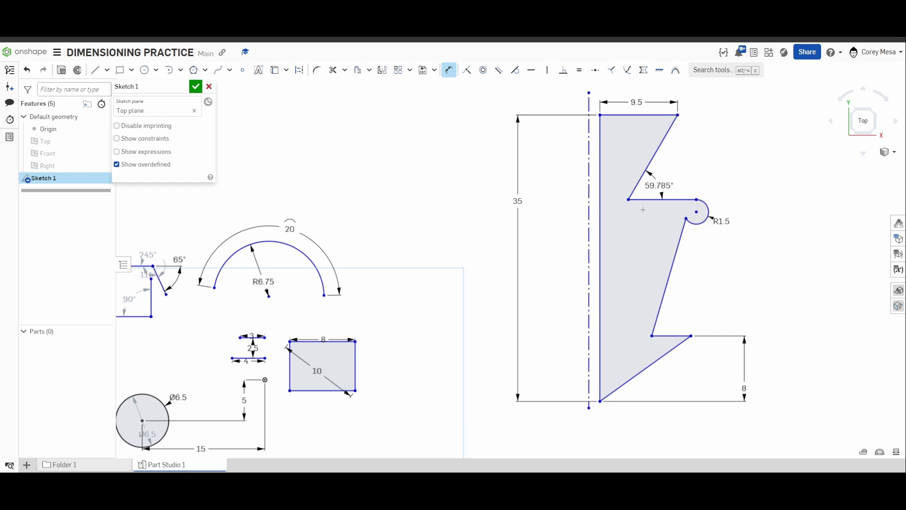
left_click(692, 338)
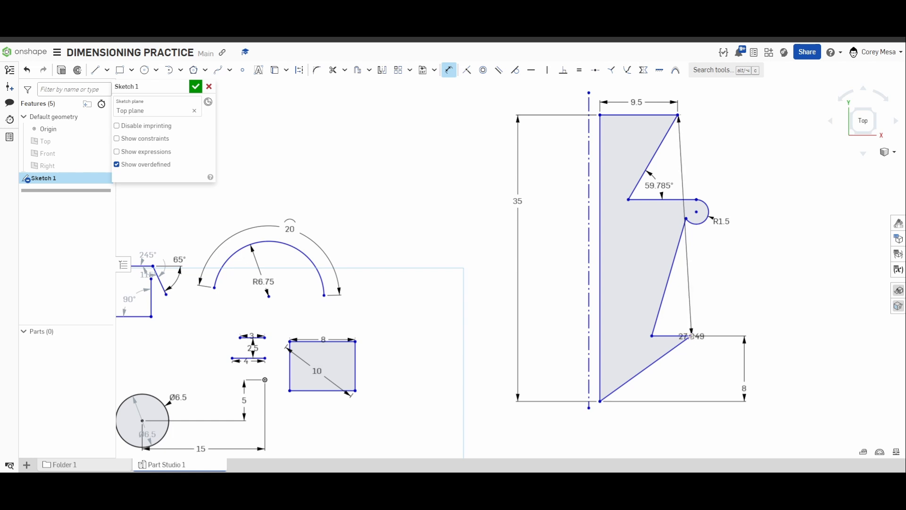
left_click(589, 304)
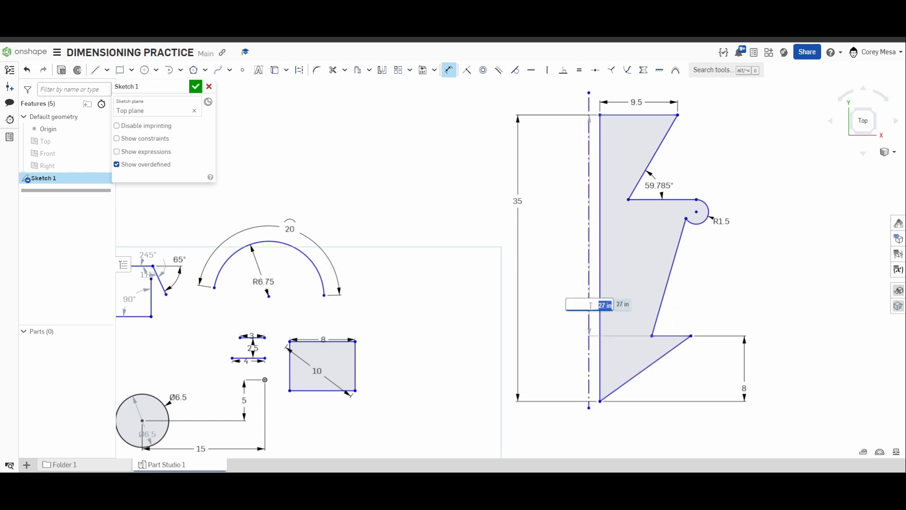
left_click(616, 354)
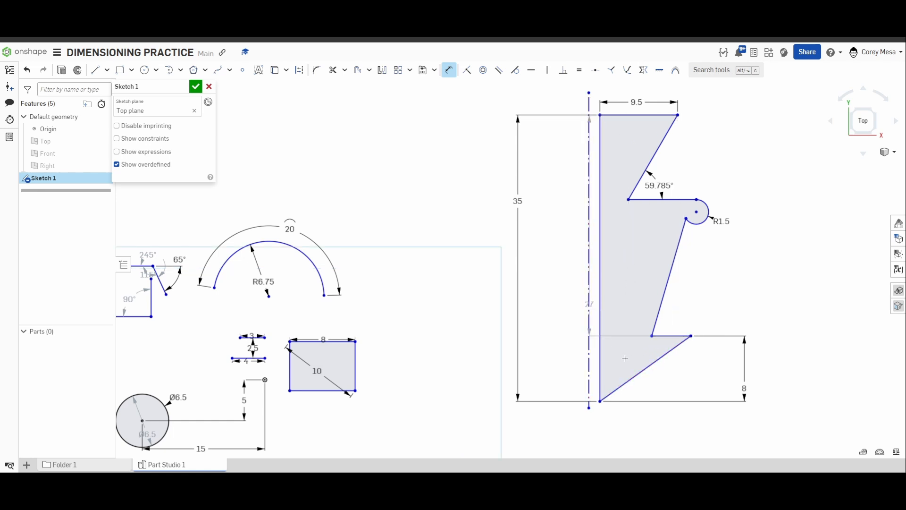
key("ctrl+z")
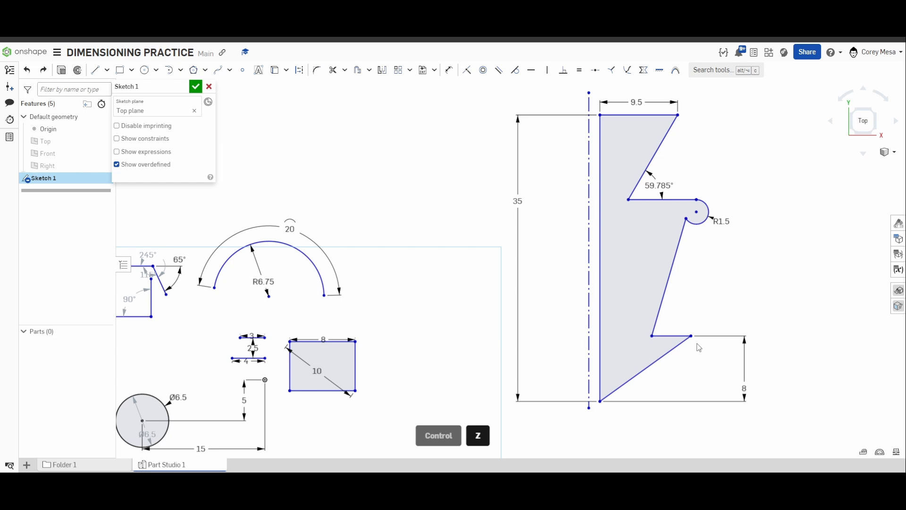
Dimension the lower outer corner about the centreline as a 30 in diameter, placing the dimension below and beyond the centreline
key("d")
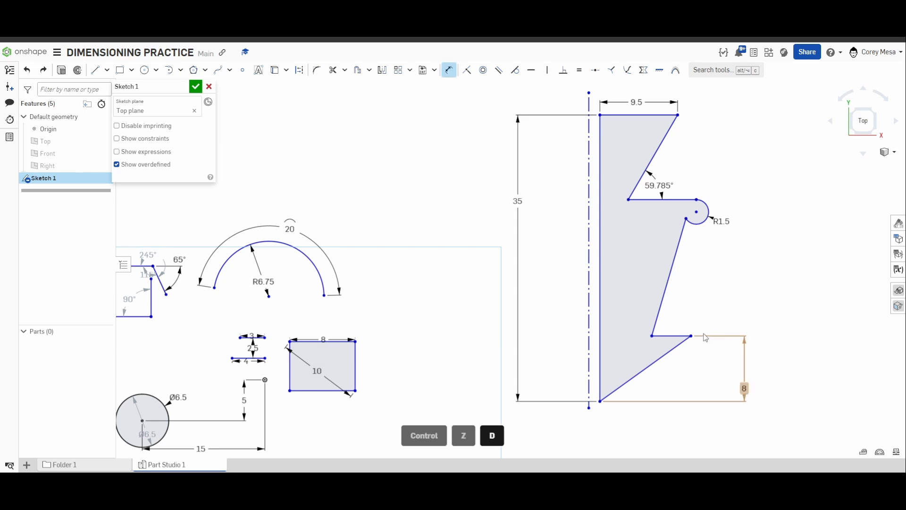
left_click(590, 313)
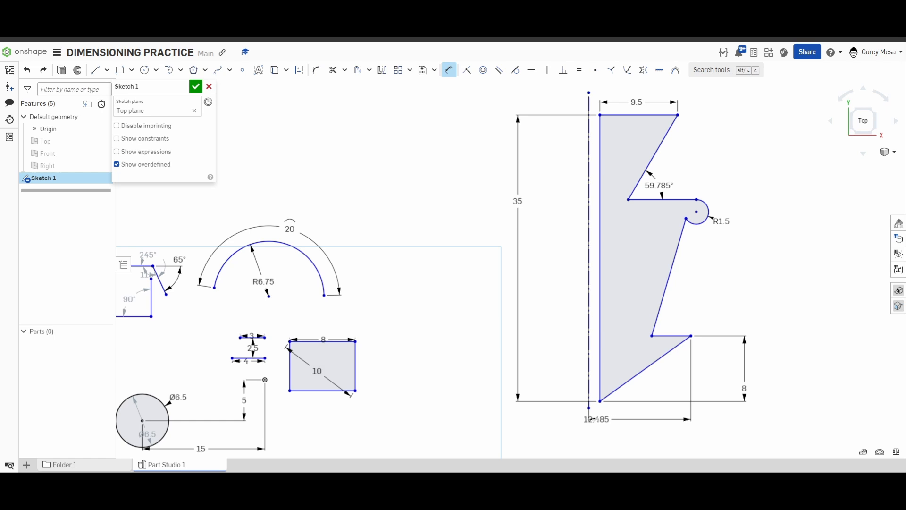
left_click(521, 426)
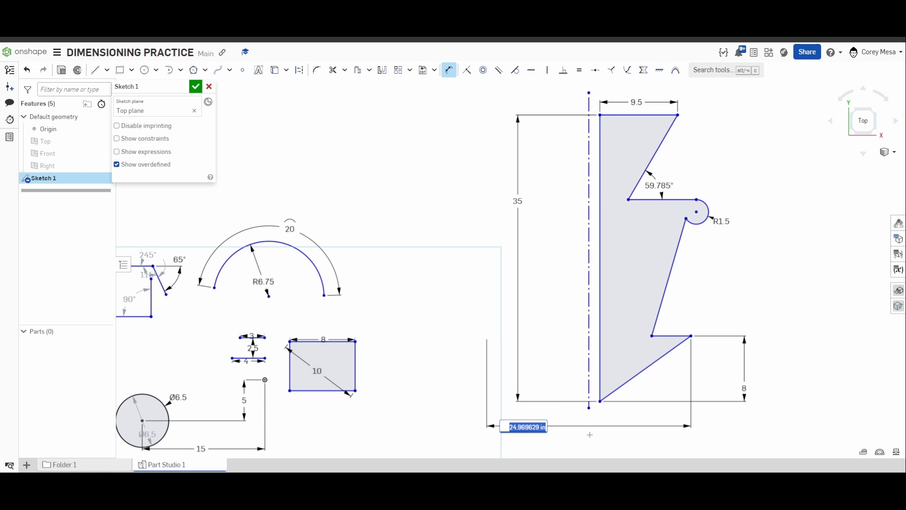
type("30")
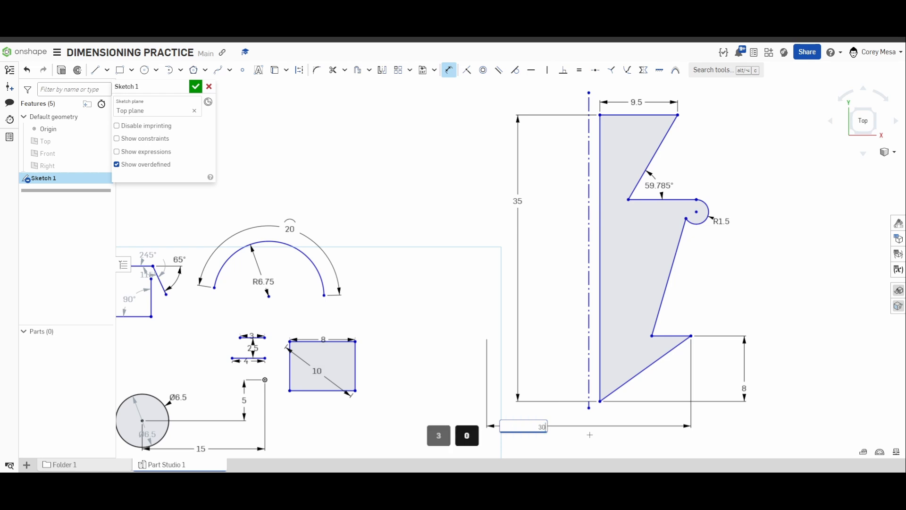
key("Return")
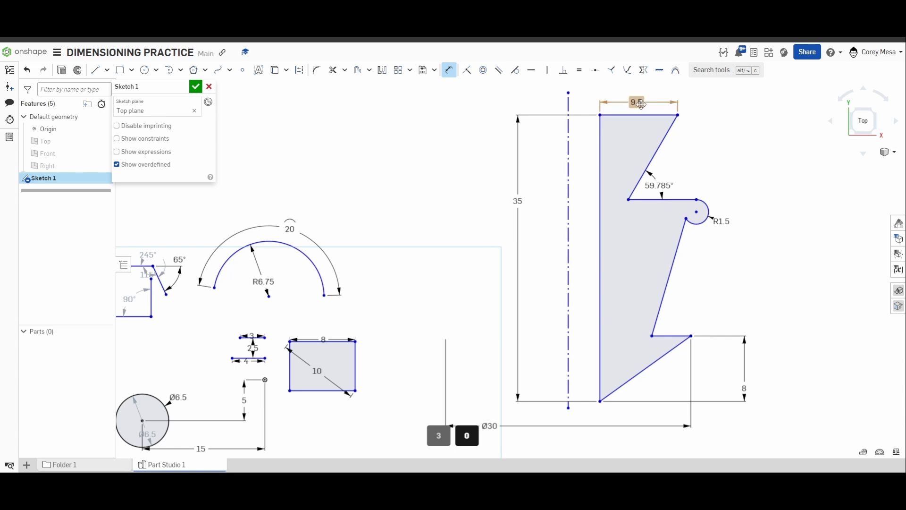
Delete the top edge's 9.5 in dimension and set the lower outer corner's diameter dimension to 25 in
key("Delete")
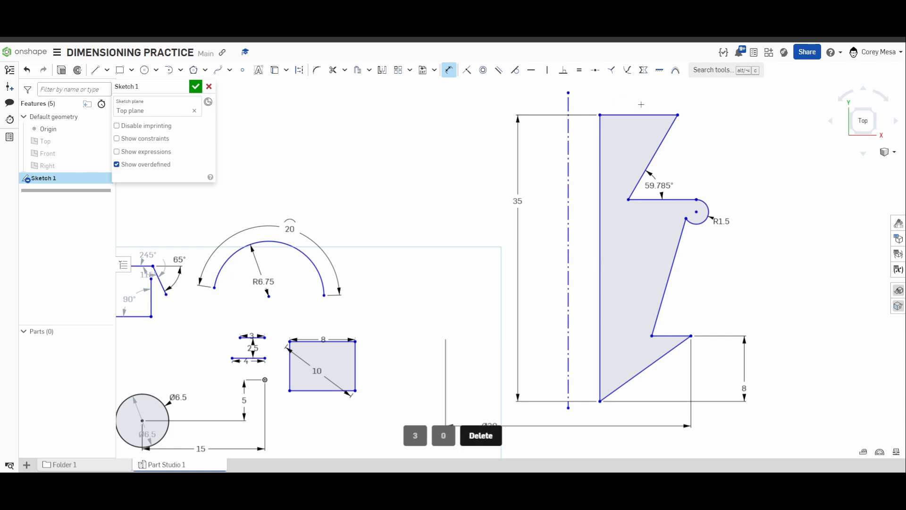
scroll(561, 281, "down", 2)
left_click(533, 337)
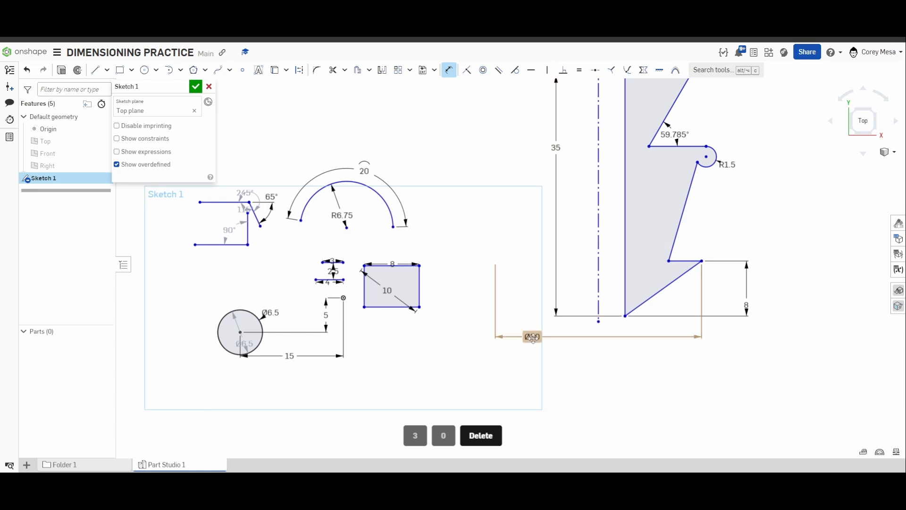
type("25")
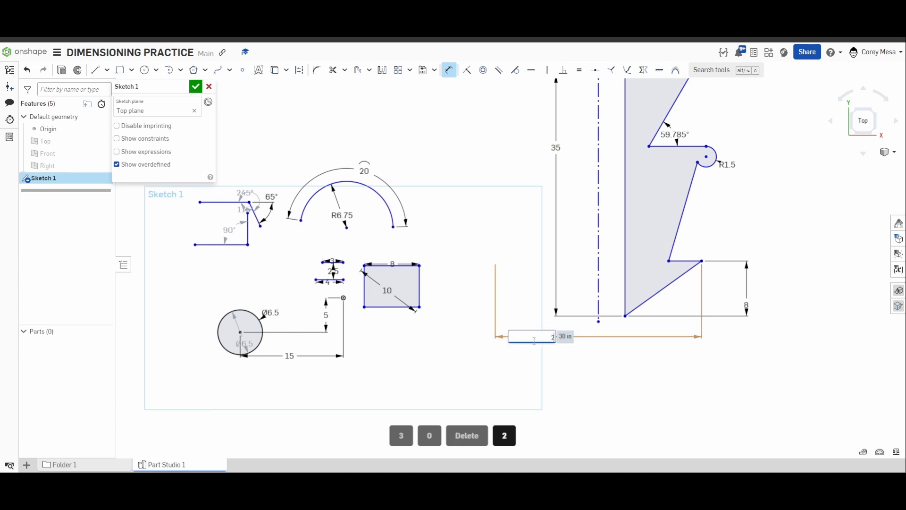
key("Return")
Dimension the profile's long inner edge about the centreline as a 4 in diameter, placing the dimension above the profile
scroll(512, 281, "down", 1)
middle_click_drag(512, 281, 497, 384)
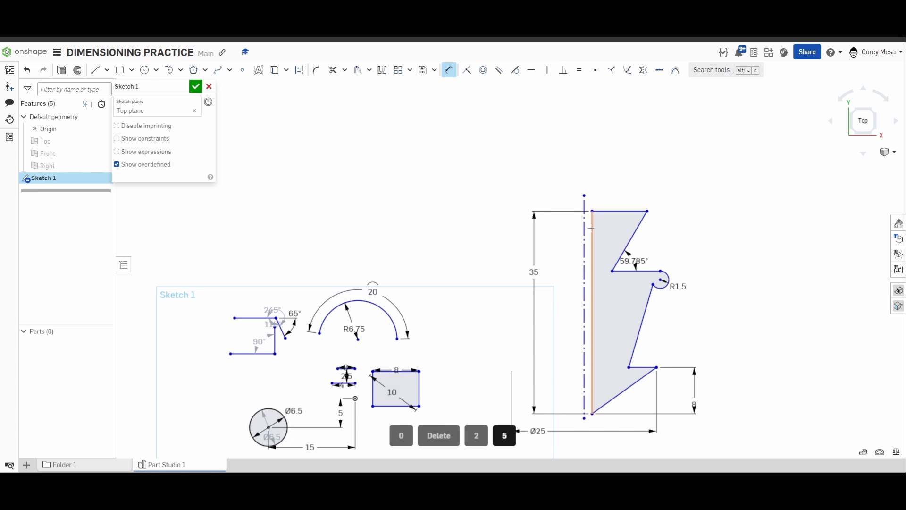
key("d")
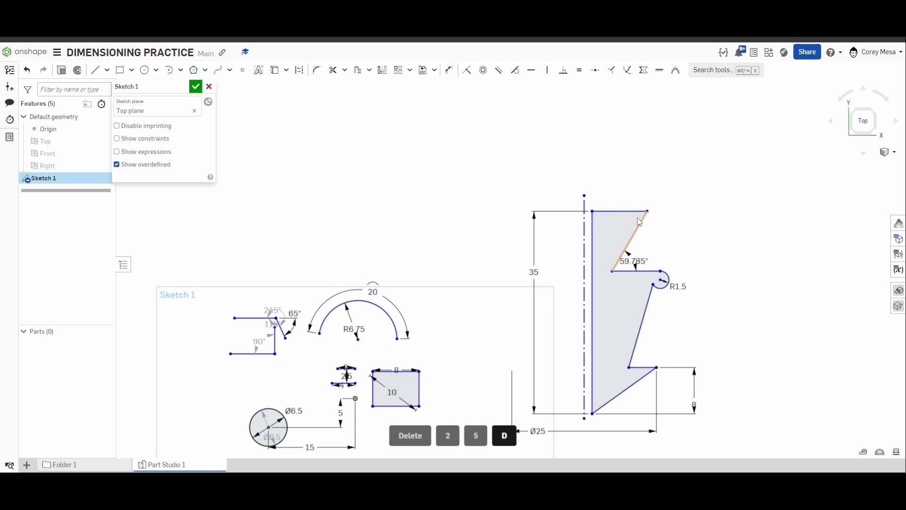
scroll(623, 222, "up", 3)
key("d")
left_click(546, 204)
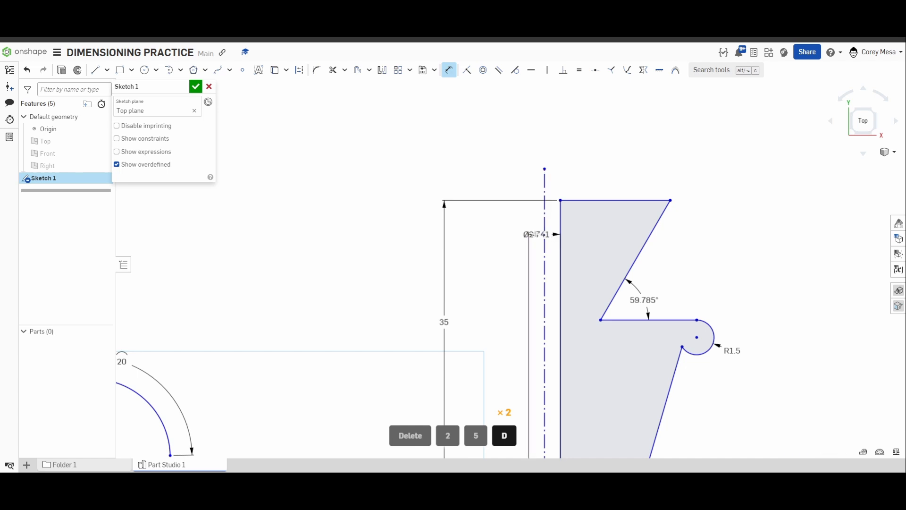
left_click(466, 160)
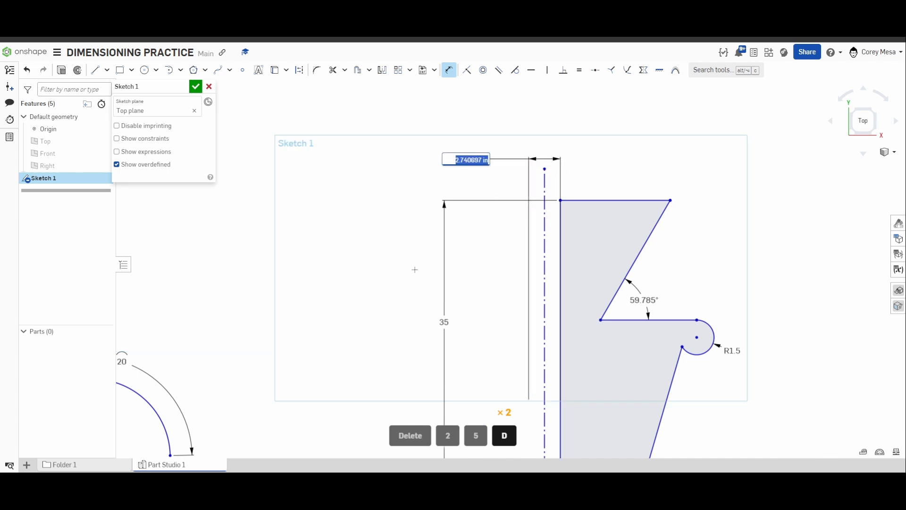
type("4")
key("Return")
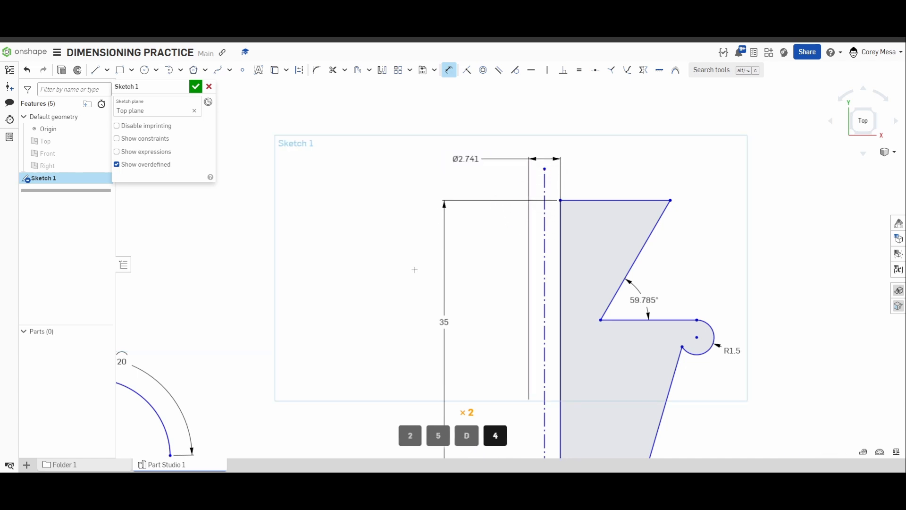
scroll(579, 317, "down", 5)
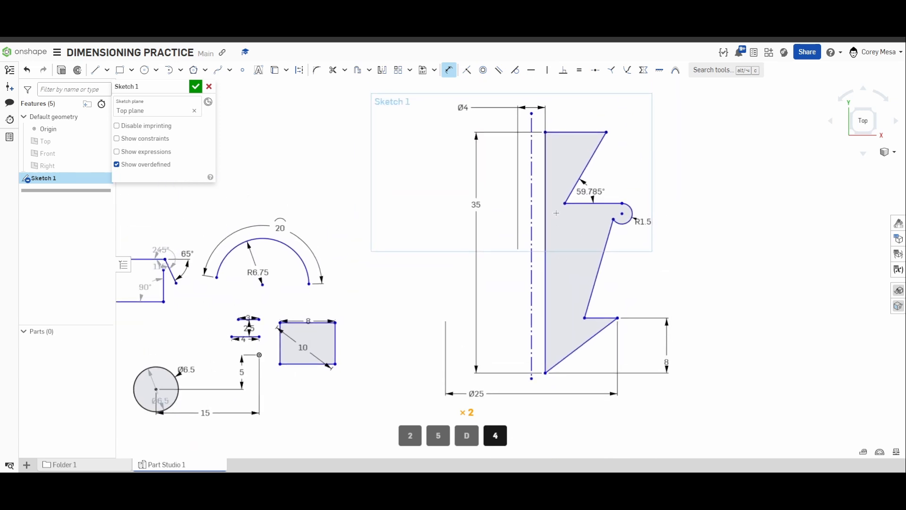
scroll(556, 213, "up", 4)
key("shift")
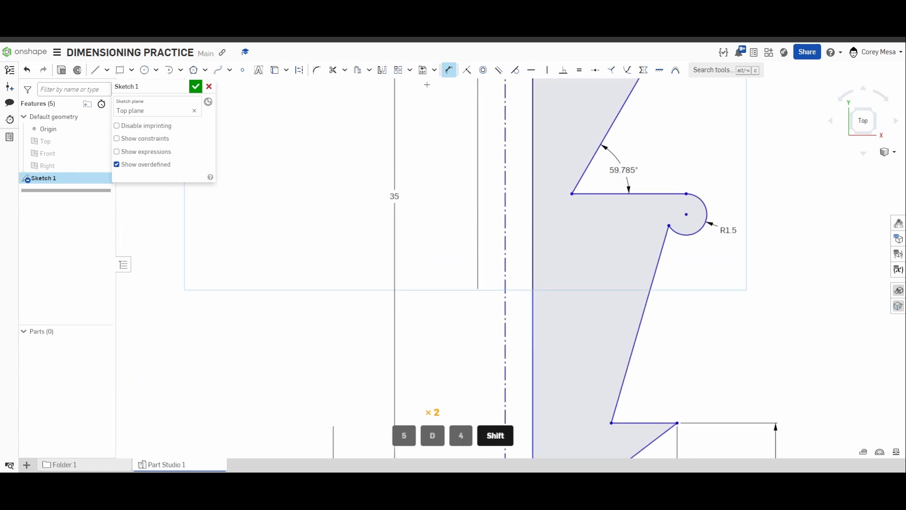
Fillet the profile's two inner notch corners and its top outer corner with a radius of about 1.888 in, and finish the sketch
key("shift+f")
left_click(571, 194)
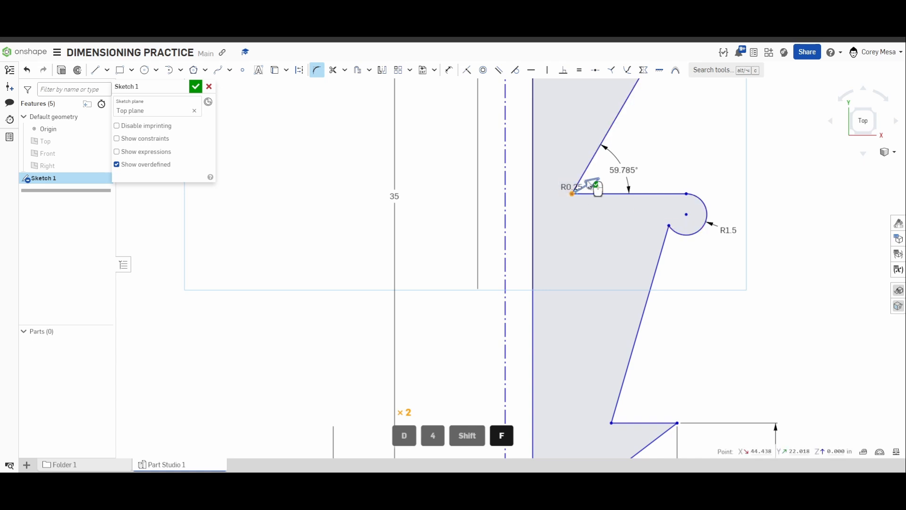
left_click_drag(593, 186, 611, 174)
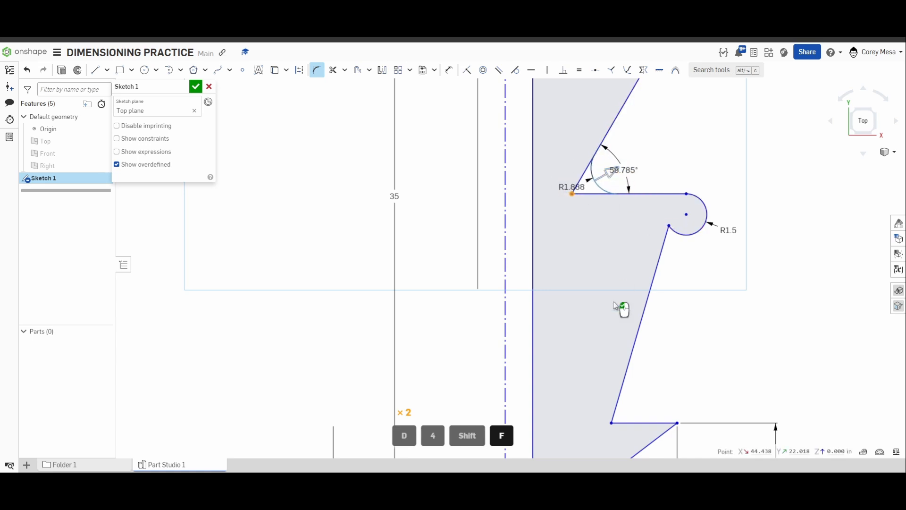
left_click(611, 423)
scroll(697, 314, "down", 3)
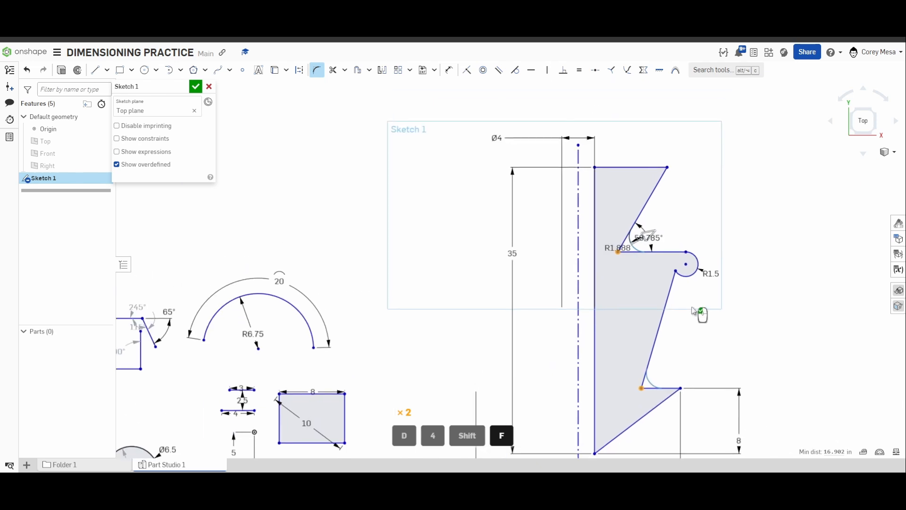
left_click(666, 172)
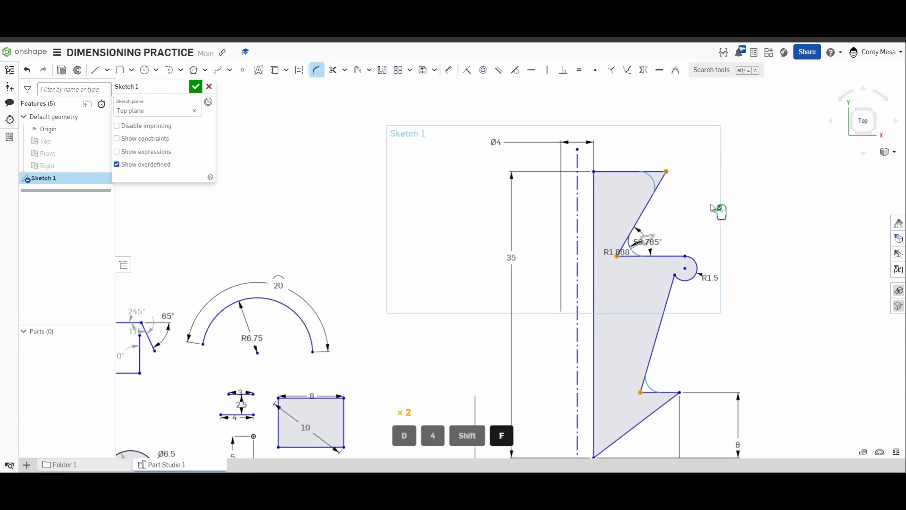
left_click(761, 224)
middle_click_drag(760, 224, 758, 167)
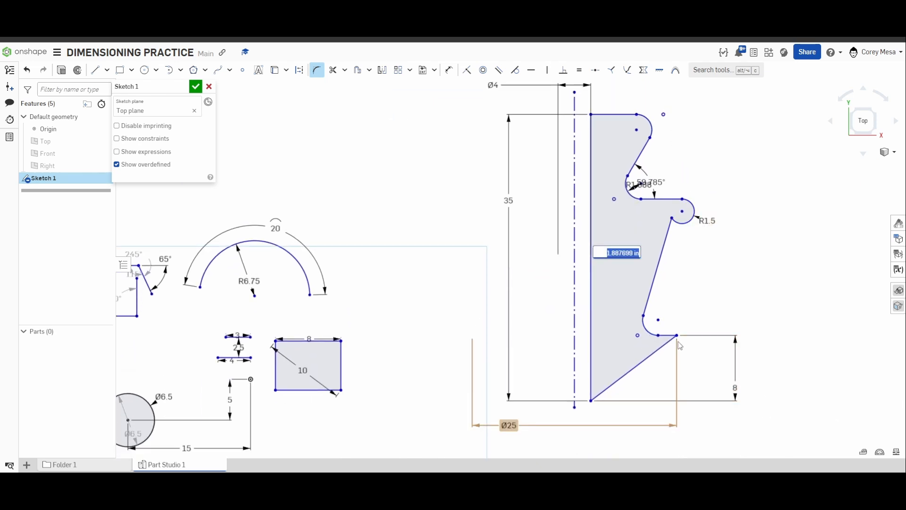
left_click(196, 87)
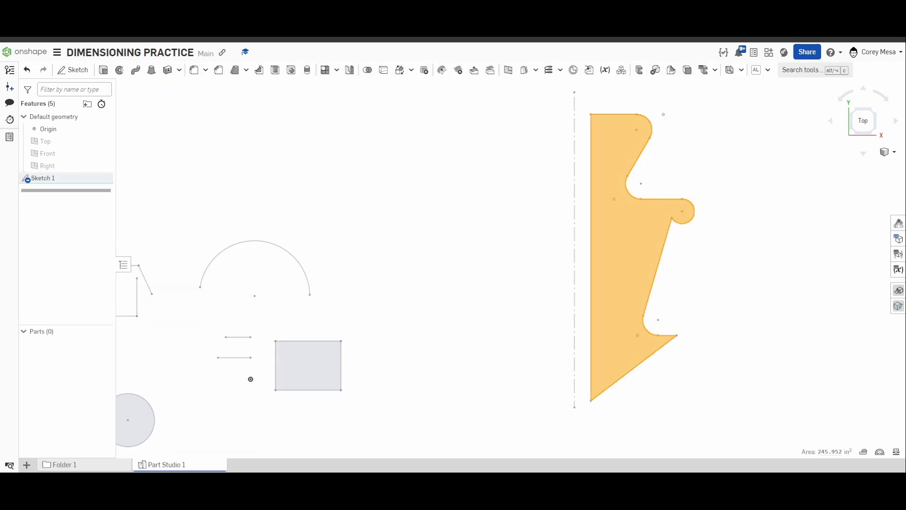
Revolve the filleted profile a full turn about the sketch's vertical centreline as a new solid part
left_click(120, 70)
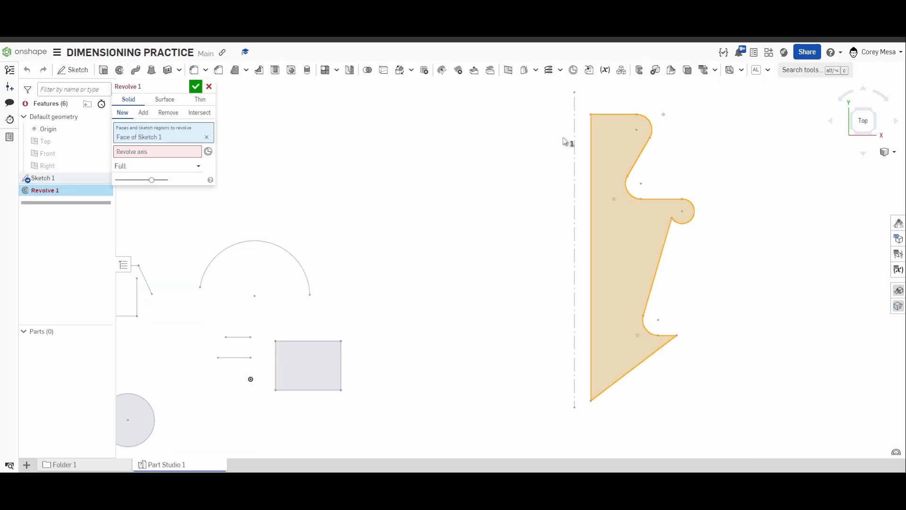
left_click(135, 153)
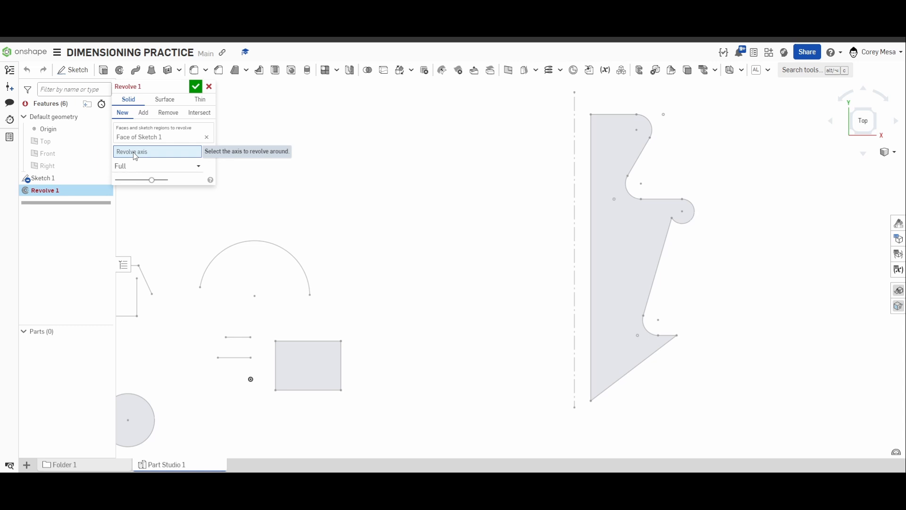
left_click(575, 130)
right_click_drag(739, 211, 652, 297)
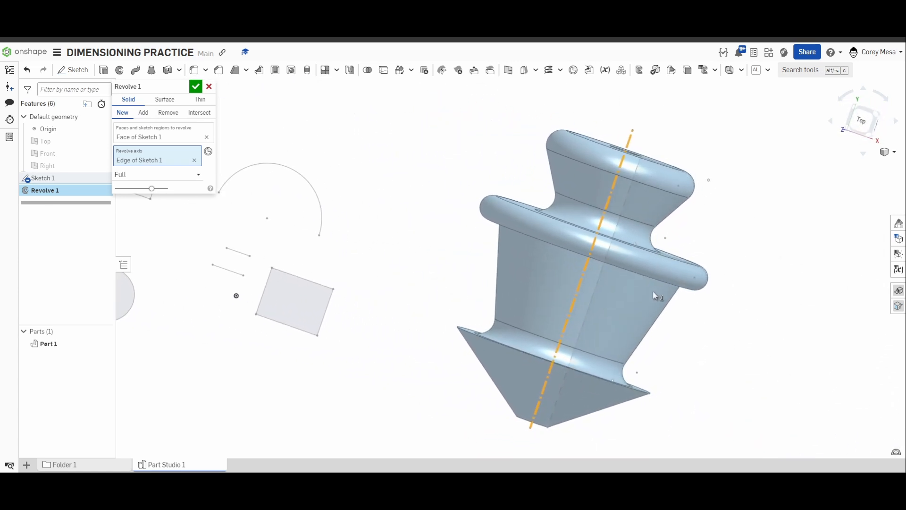
left_click(197, 87)
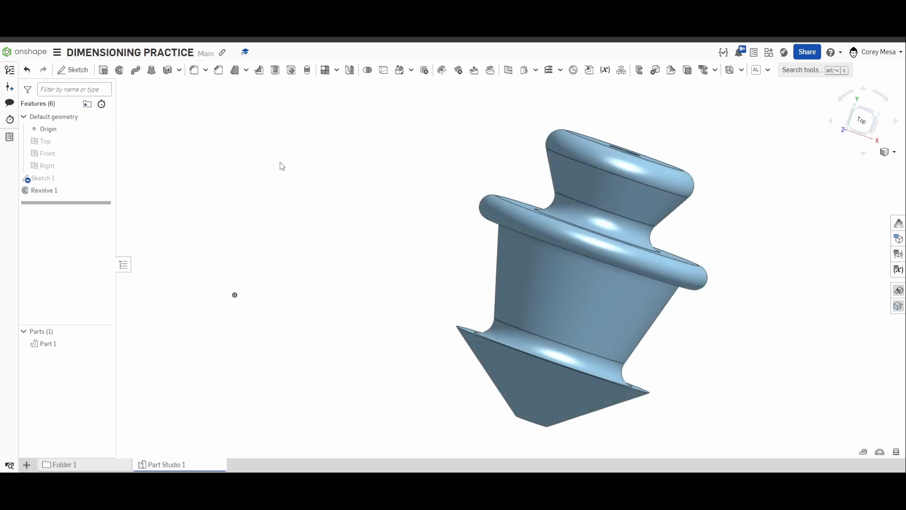
Reopen Sketch 1 in a view normal to the Top plane and delete the profile's 4 in and 25 in diameter dimensions
double_click(52, 180)
left_click(862, 121)
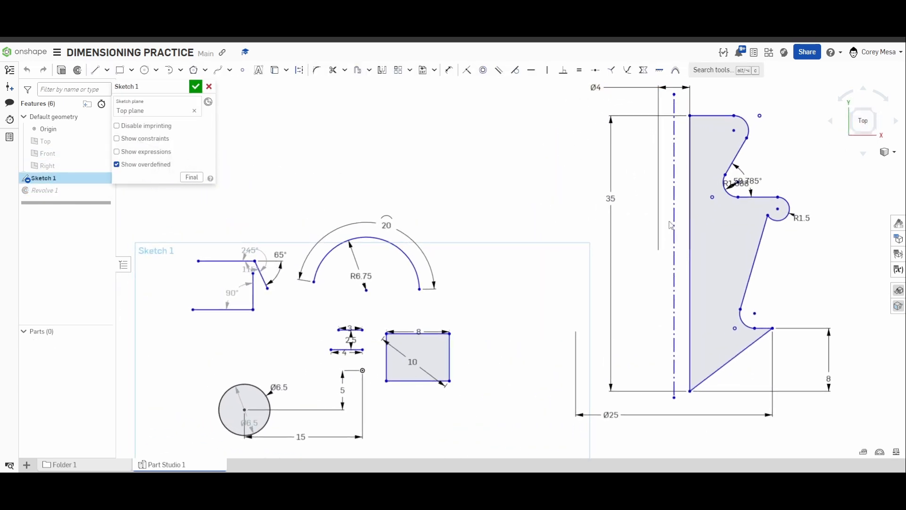
left_click(674, 220)
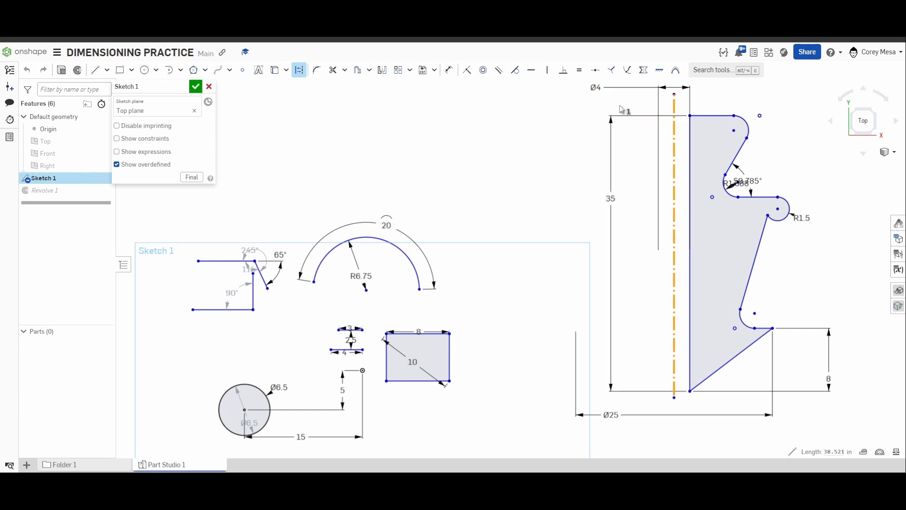
left_click(594, 88)
key("Delete")
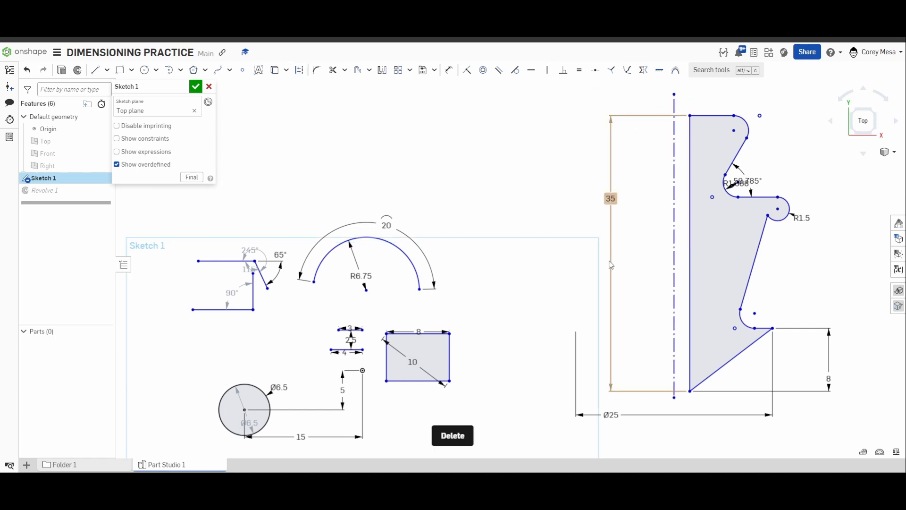
left_click(612, 415)
key("Delete")
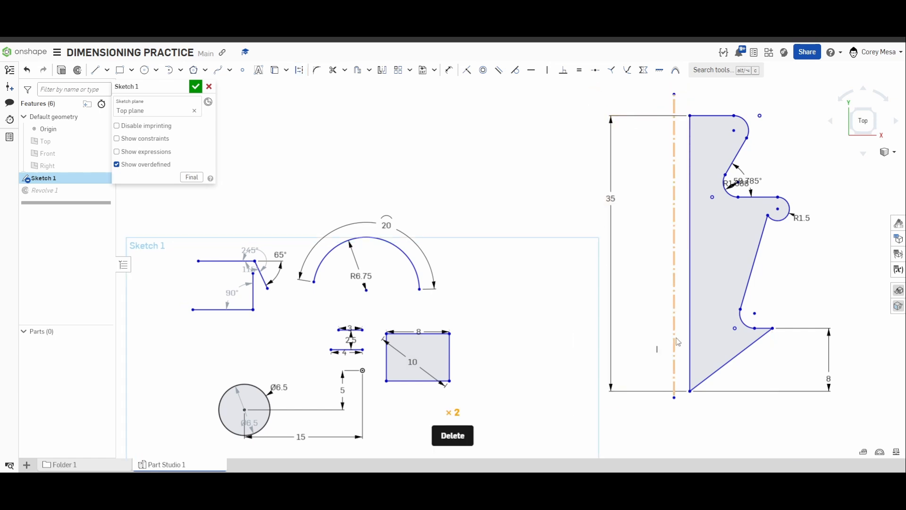
Turn the centreline into a regular solid line and dimension the profile's long inner edge 2 in from it
left_click(674, 325)
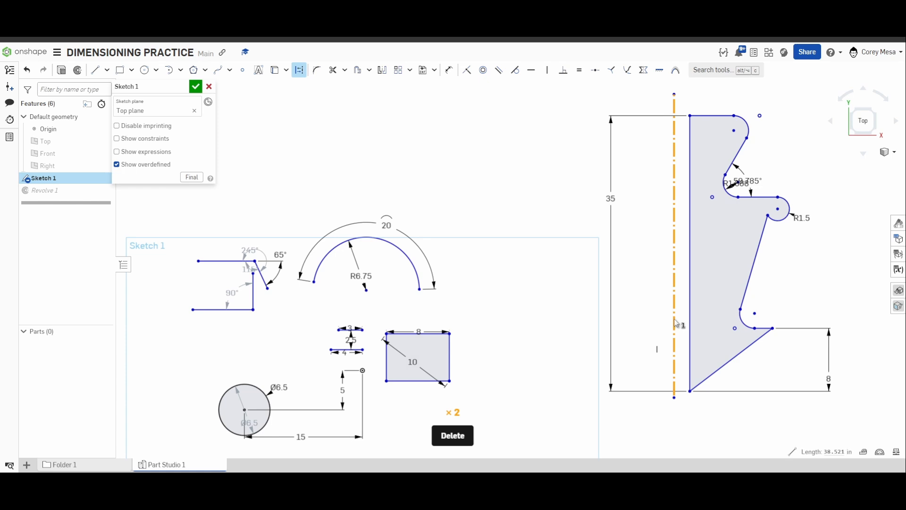
key("q")
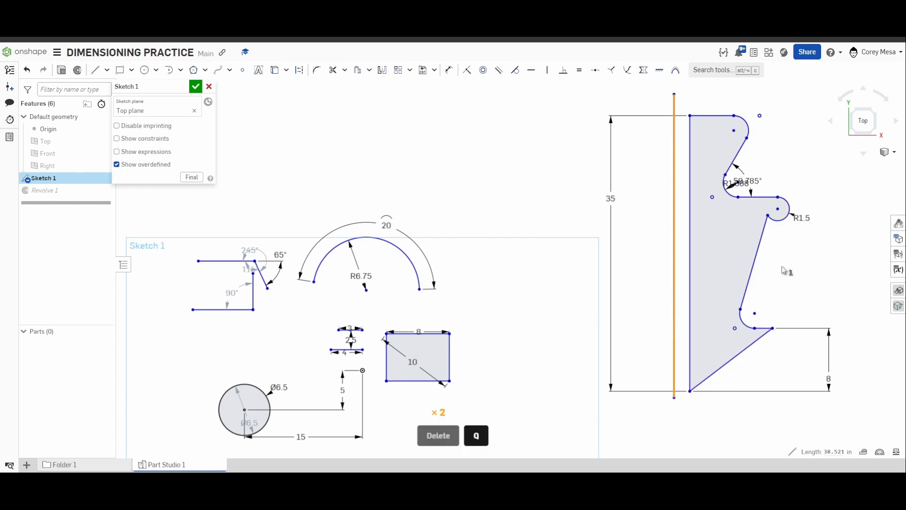
key("d")
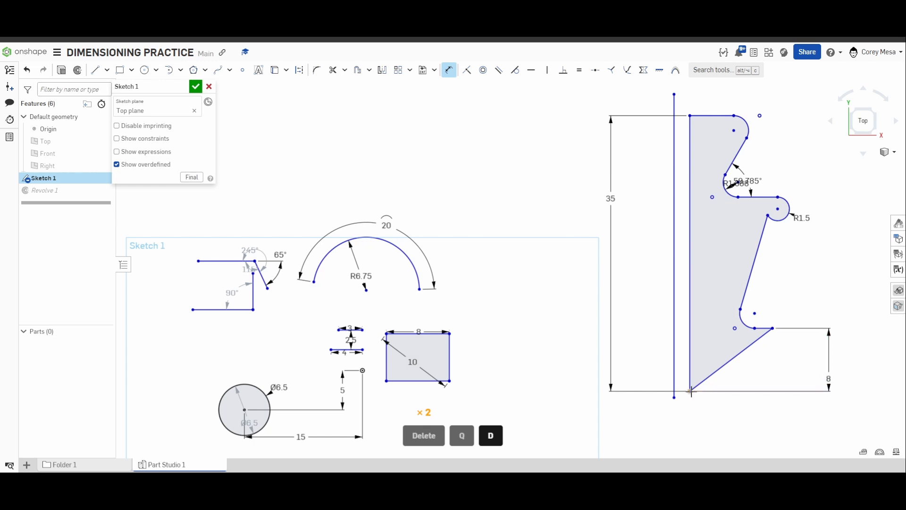
left_click(690, 369)
left_click(674, 367)
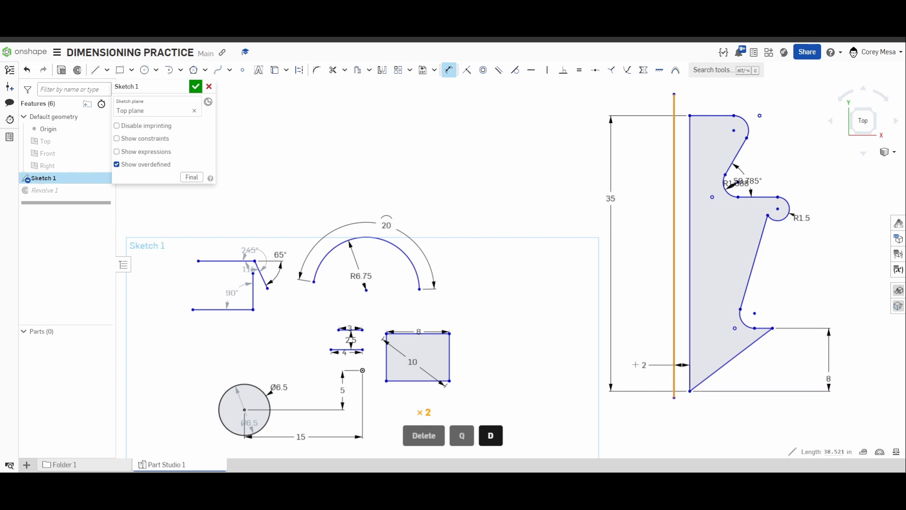
scroll(583, 355, "up", 4)
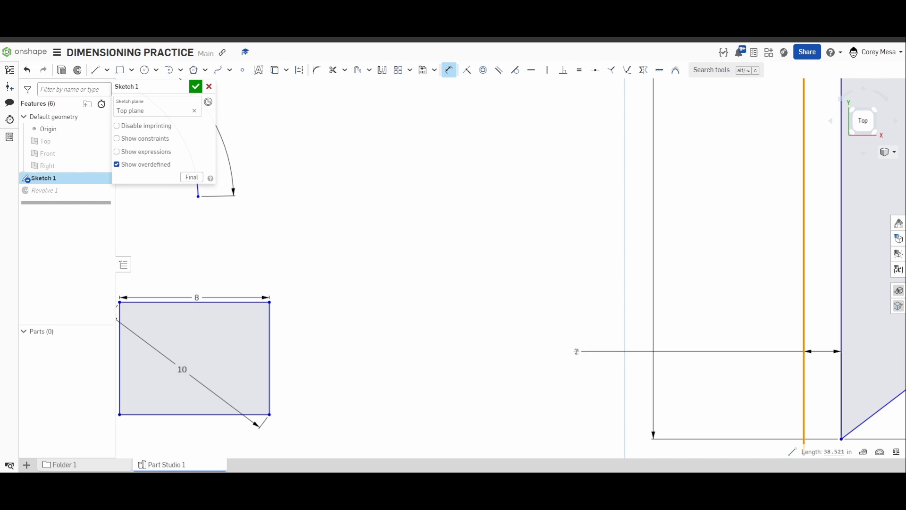
left_click(706, 346)
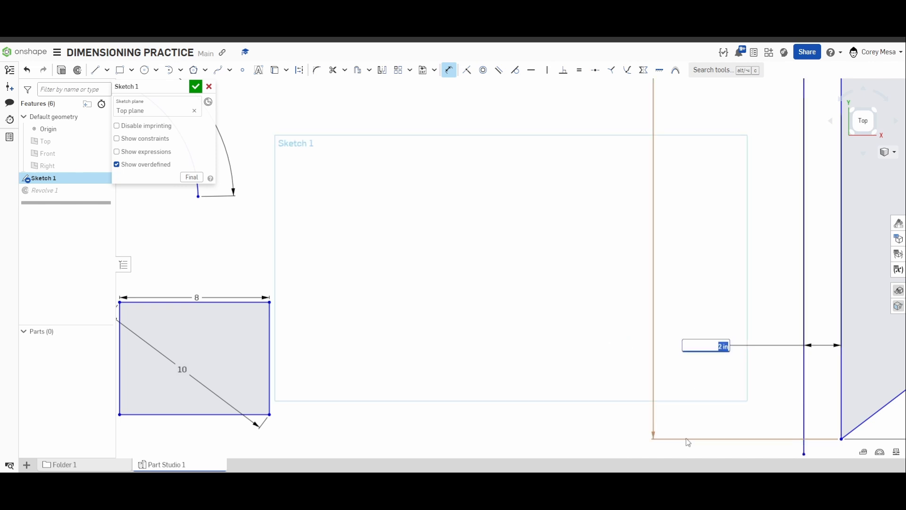
key("Return")
key("f")
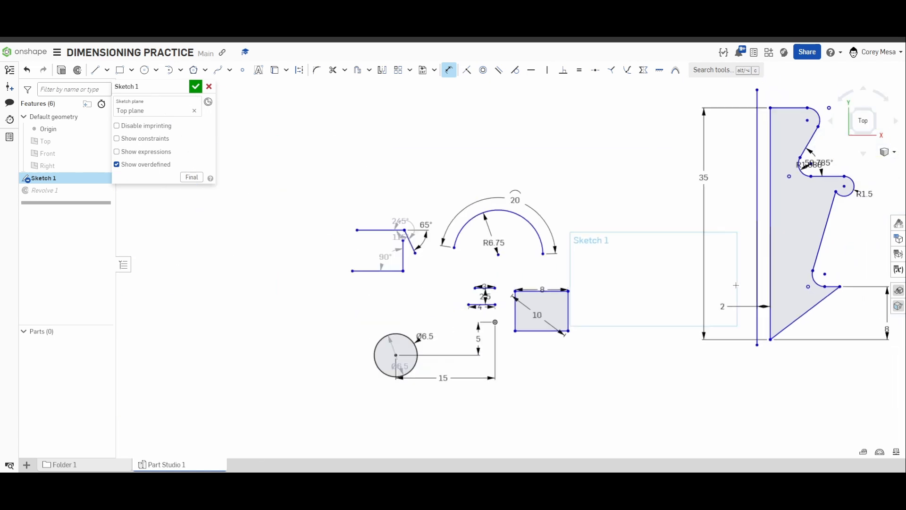
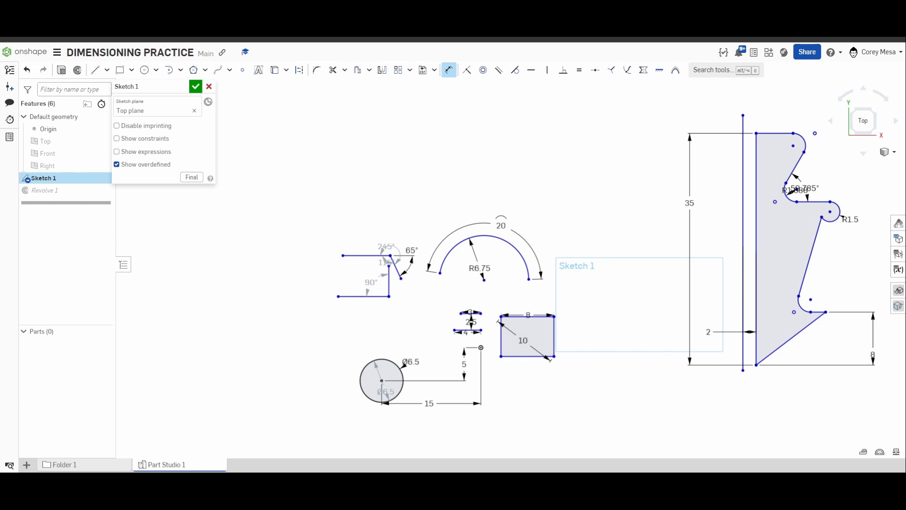
Convert the vertical line beside the profile back to construction geometry
scroll(623, 309, "up", 2)
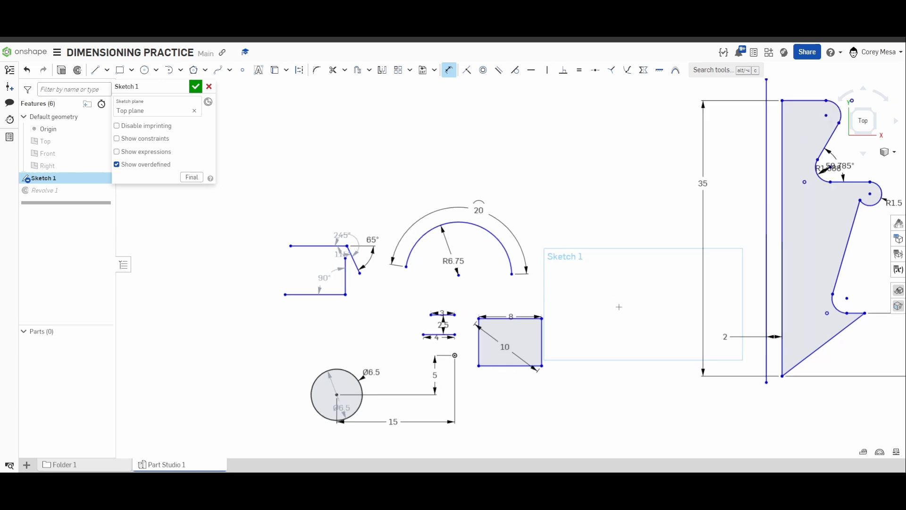
middle_click_drag(647, 307, 480, 265)
scroll(483, 267, "down", 1)
middle_click_drag(554, 249, 552, 284)
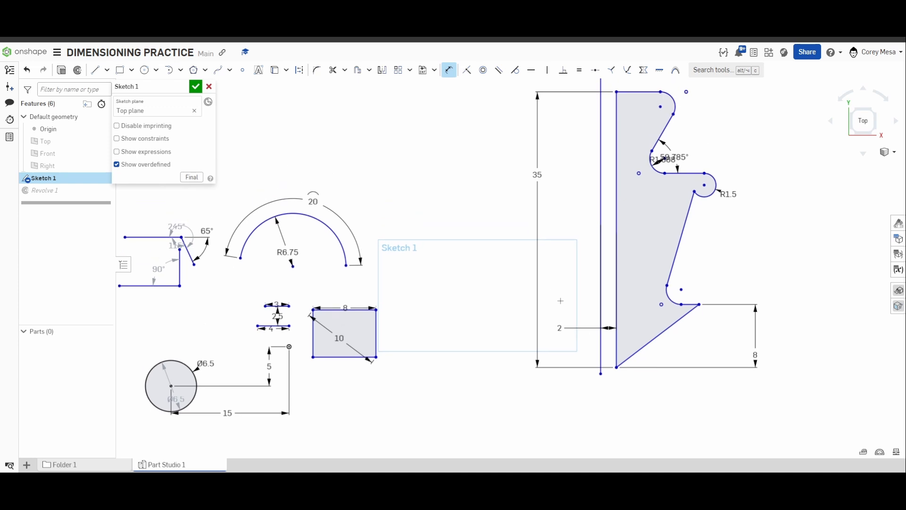
key("Escape")
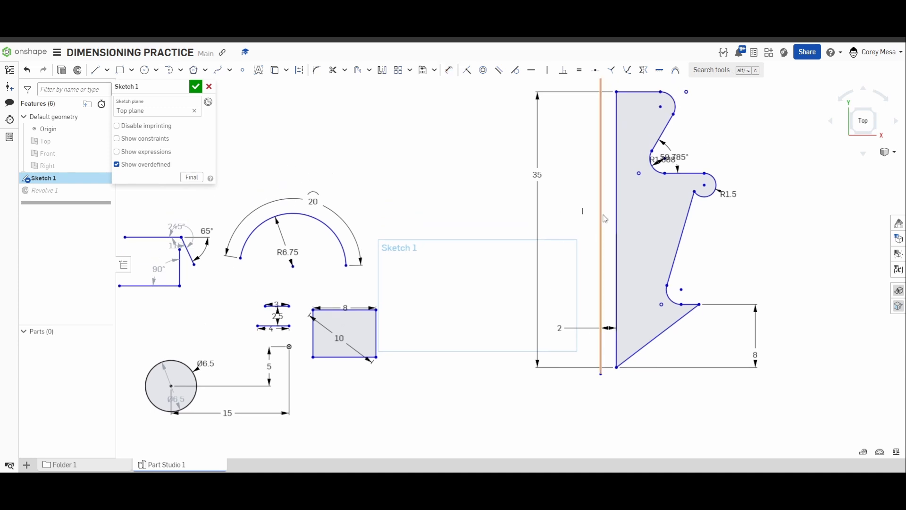
left_click(601, 224)
key("q")
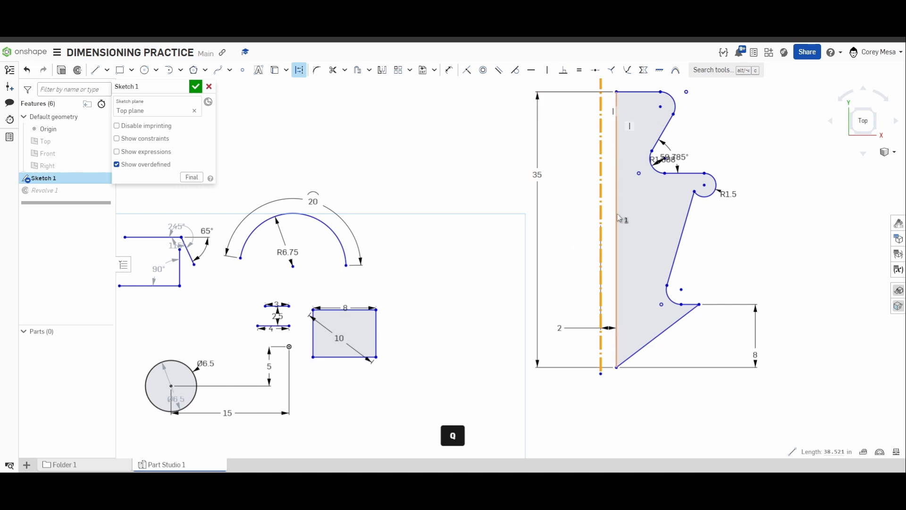
Dimension the profile's outer R1.5 arc about the centreline as a 25.5 in diameter, placing the dimension beyond the centreline
key("d")
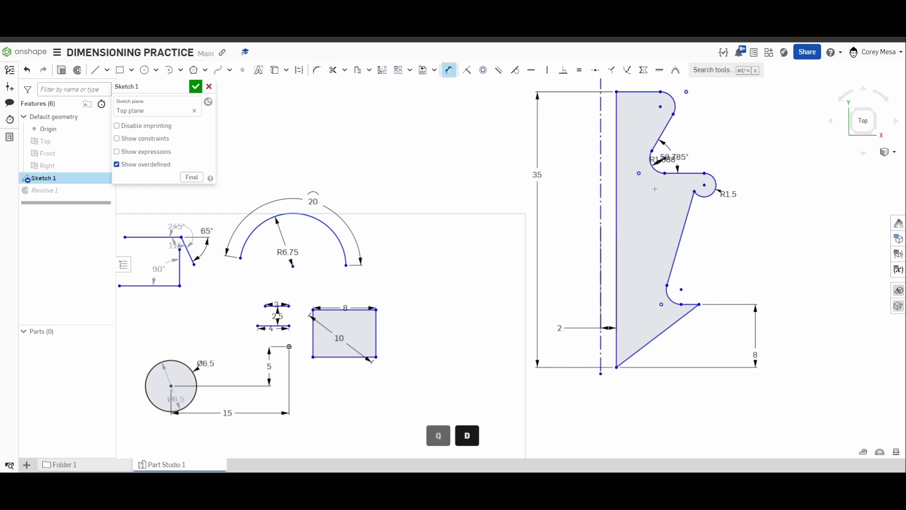
left_click(601, 188)
left_click(472, 178)
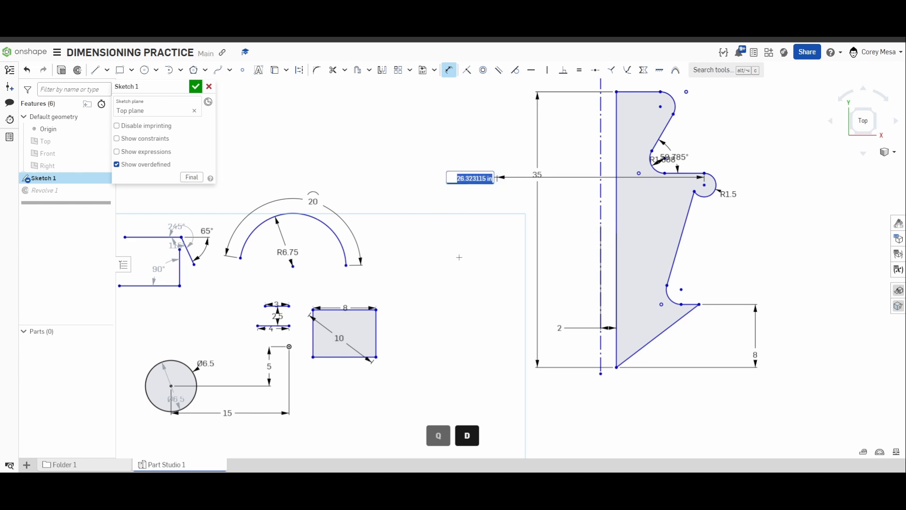
type("25.5")
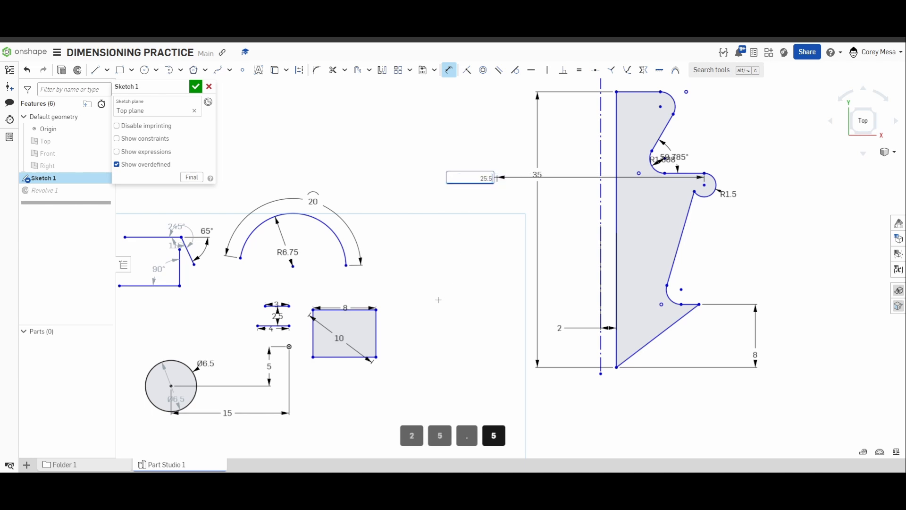
key("Return")
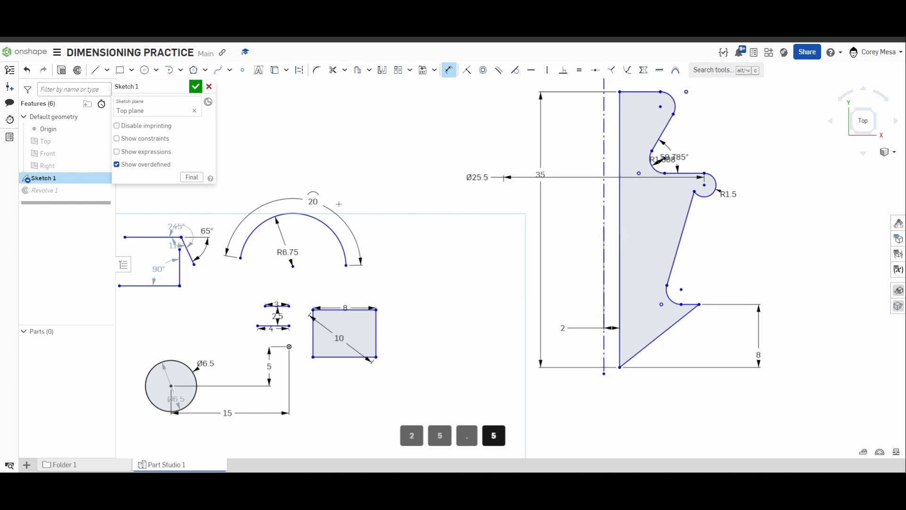
Review the angle, arc, parallel-line and rectangle dimensions in the rest of the sketch
middle_click_drag(355, 254, 570, 274)
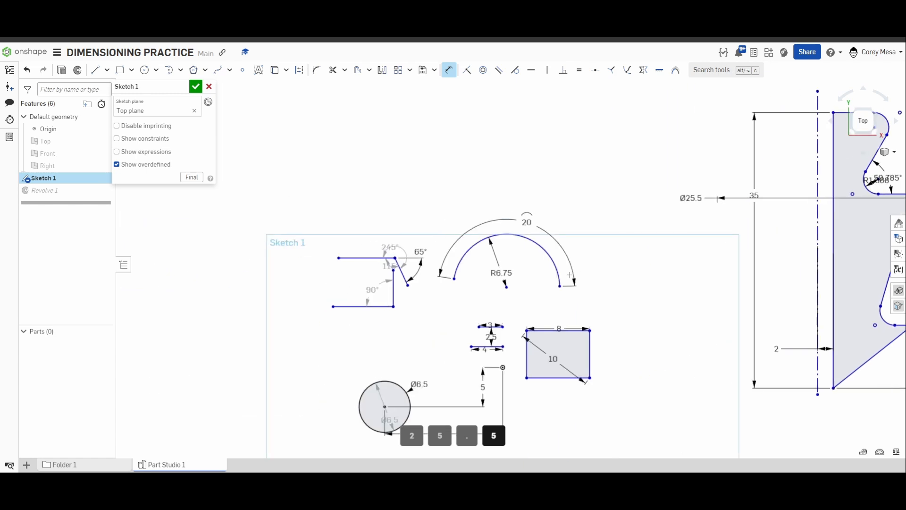
middle_click_drag(548, 243, 506, 203)
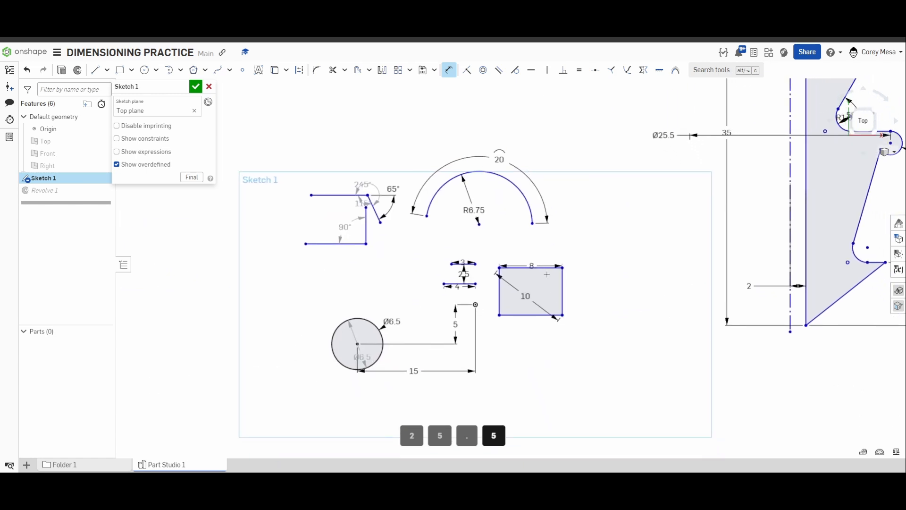
mouse_move(635, 261)
middle_mouse_down()
mouse_move(561, 272)
mouse_move(533, 289)
middle_mouse_up()
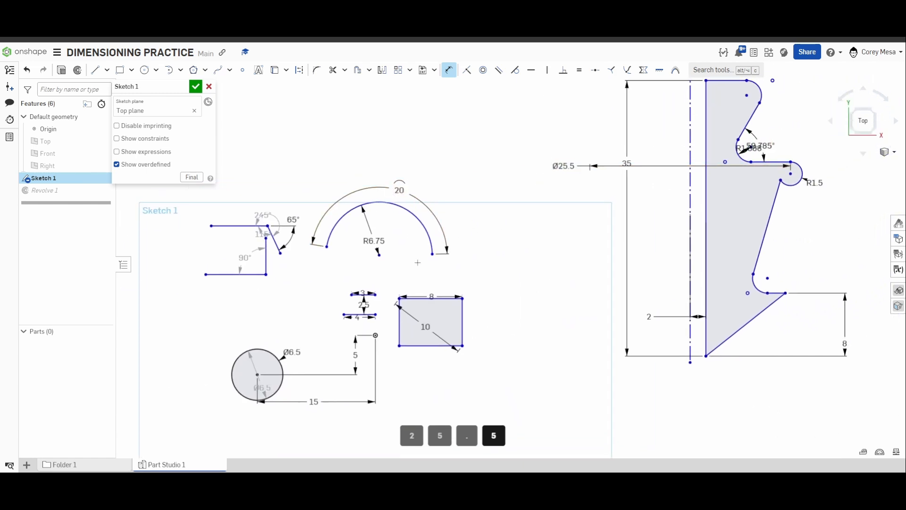
mouse_move(289, 236)
middle_mouse_down()
mouse_move(461, 253)
mouse_move(436, 240)
middle_mouse_up()
scroll(436, 243, "up", 3)
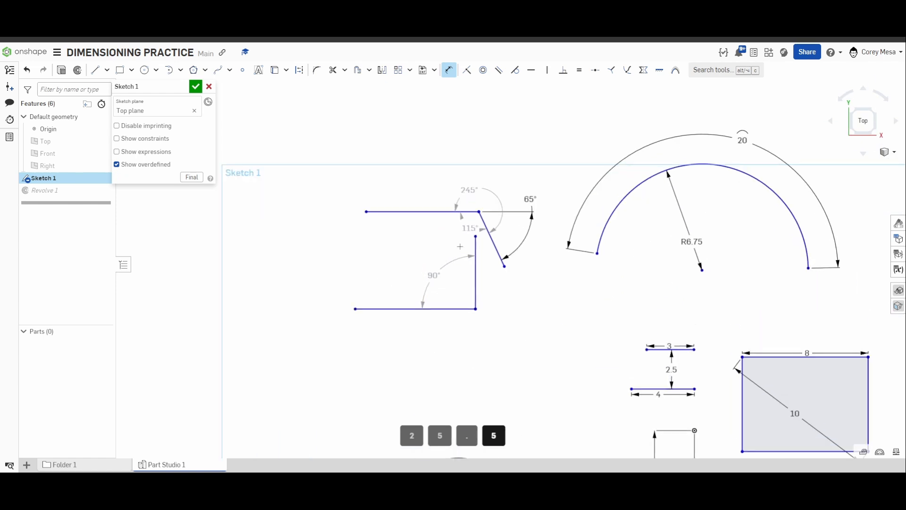
scroll(460, 247, "down", 2)
scroll(514, 262, "up", 5)
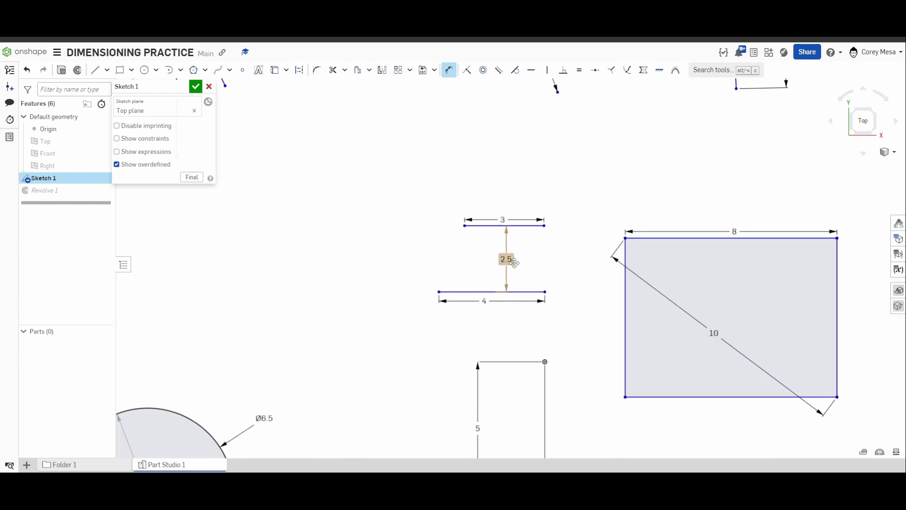
Set the spacing dimension between the two parallel horizontal lines to -2.5 to flip their relative positions
scroll(514, 262, "up", 5)
middle_click_drag(515, 263, 514, 215)
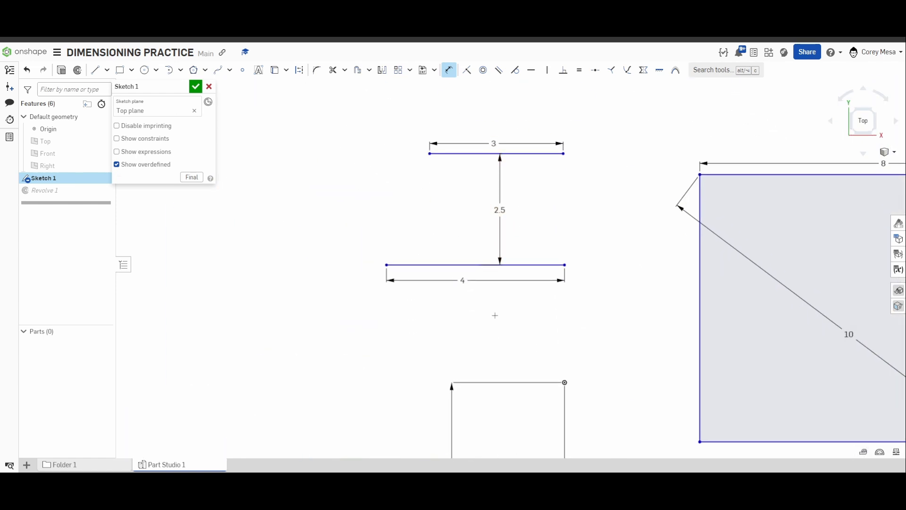
key("Escape")
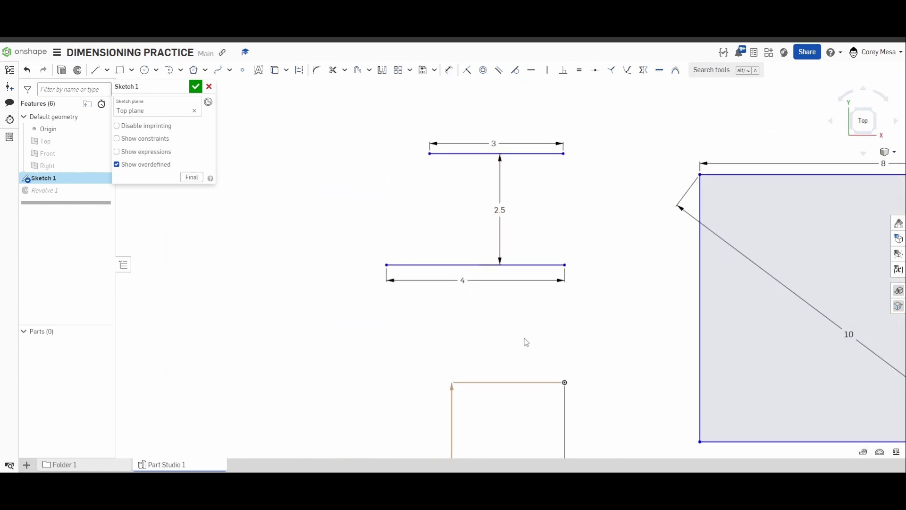
double_click(499, 210)
type("-2.5")
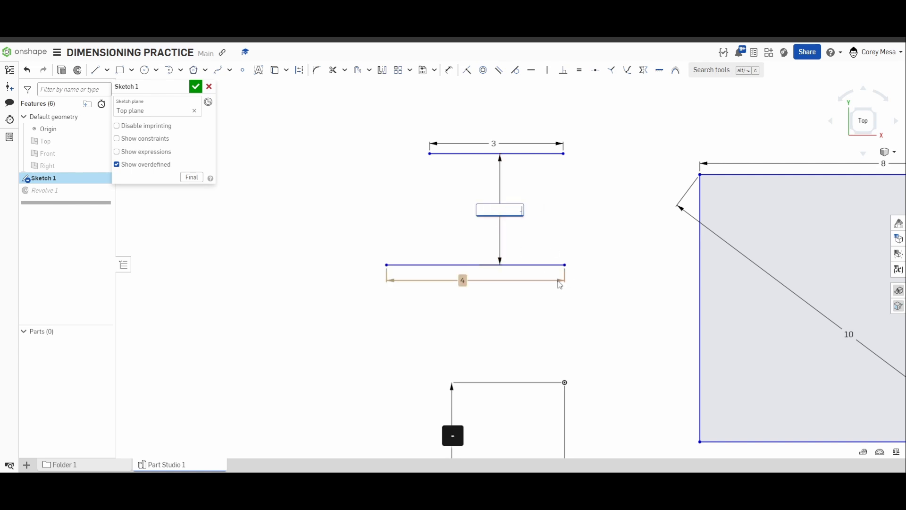
key("Return")
scroll(560, 362, "up", 5)
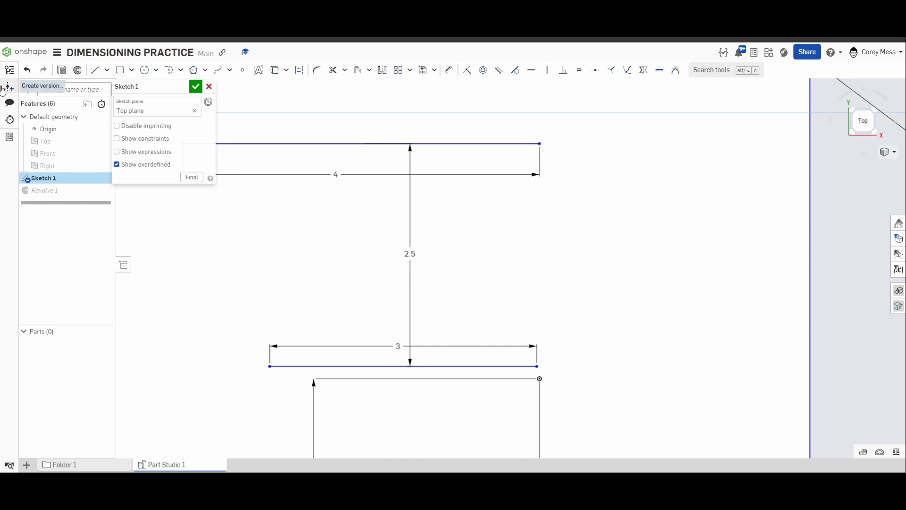
scroll(606, 311, "down", 8)
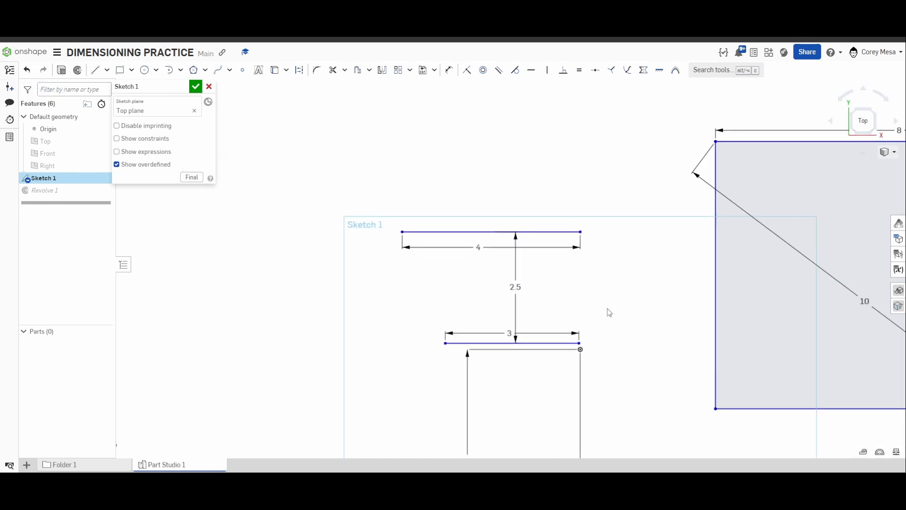
middle_click_drag(538, 253, 497, 247)
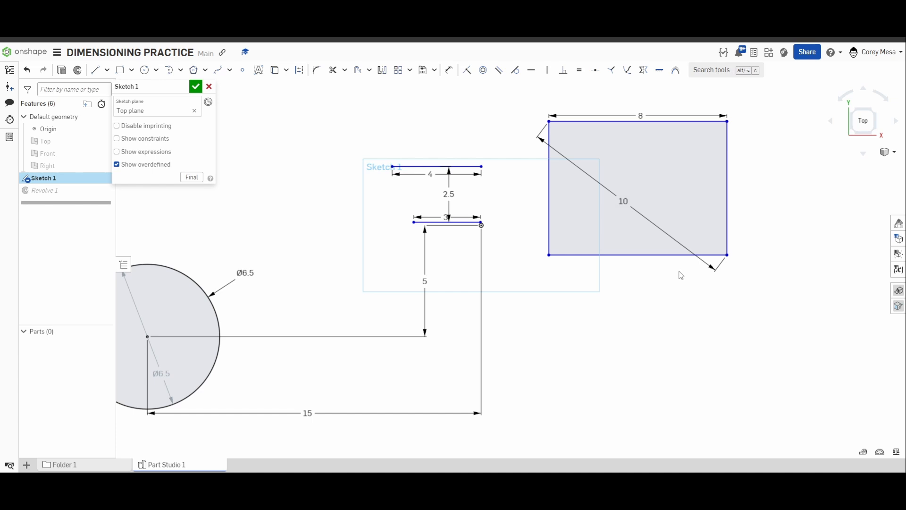
scroll(565, 308, "down", 3)
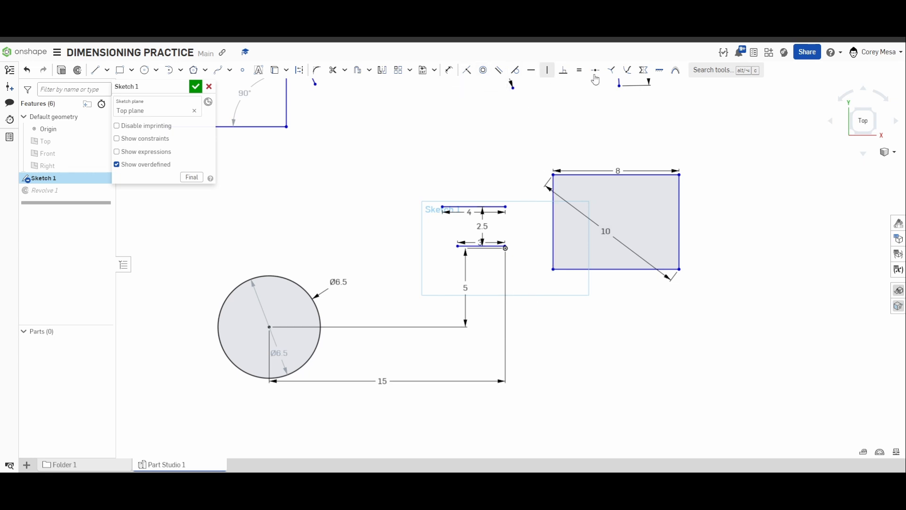
scroll(537, 111, "down", 2)
middle_click_drag(537, 111, 482, 228)
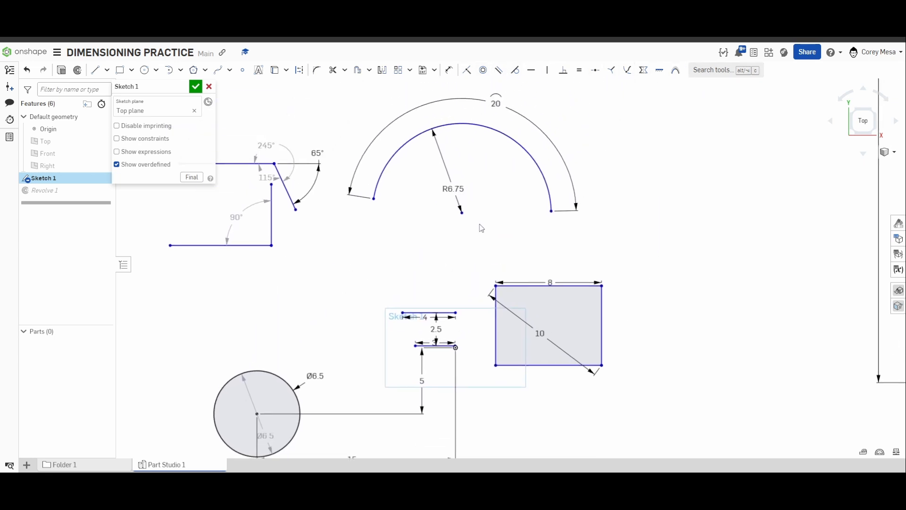